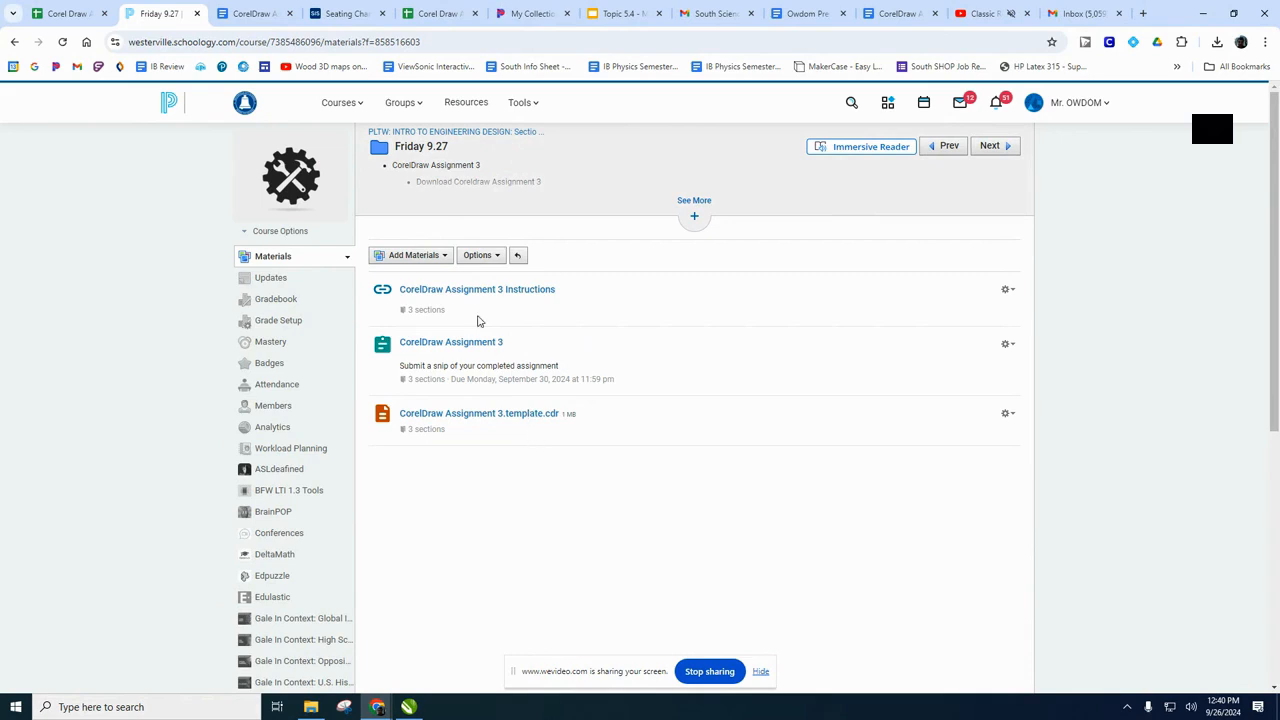
Review the CorelDraw Assignment 3 instructions and download the file CorelDraw Assignment 3.template.cdr to the Downloads folder.
left_click(449, 293)
scroll(724, 443, "down", 2)
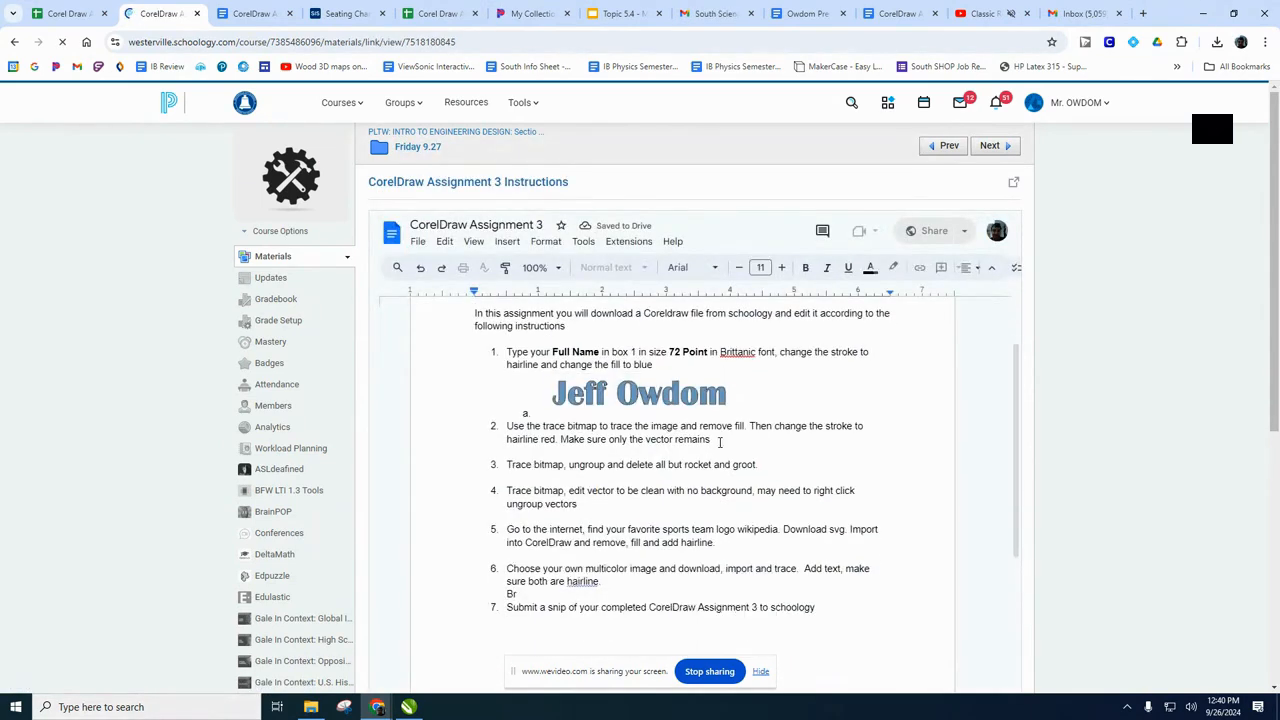
scroll(702, 434, "up", 2)
left_click(426, 147)
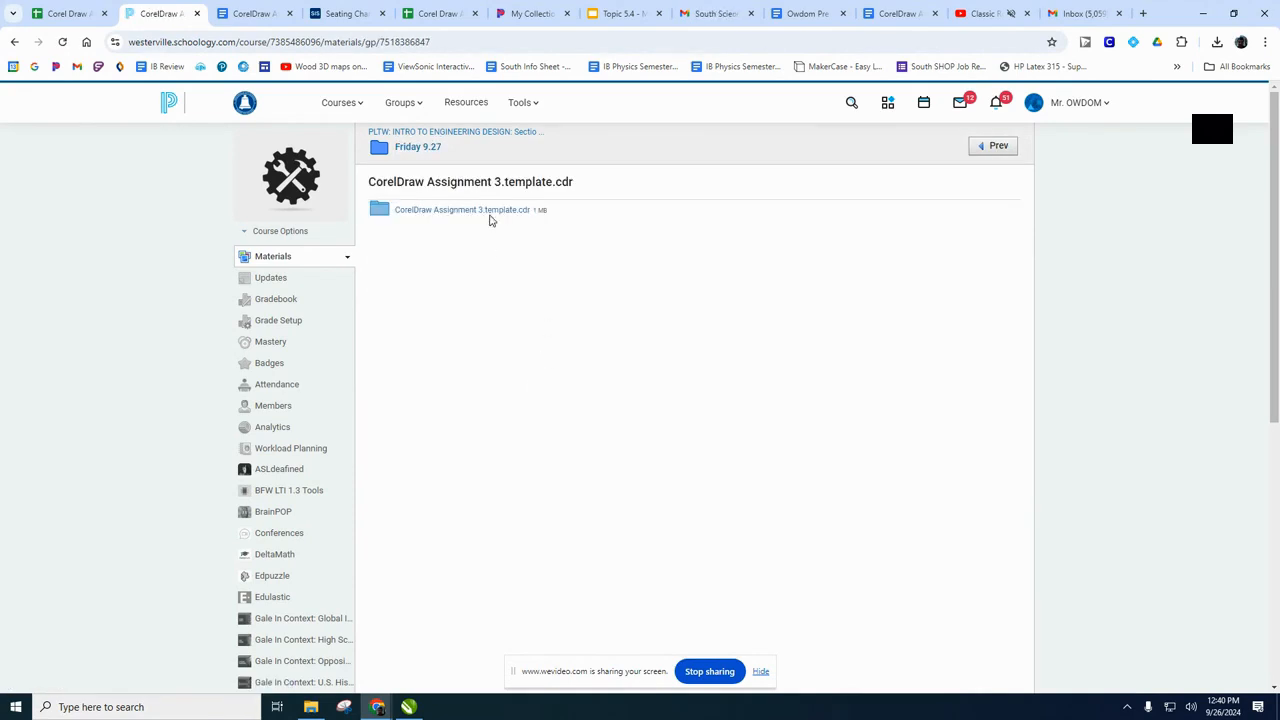
left_click(489, 216)
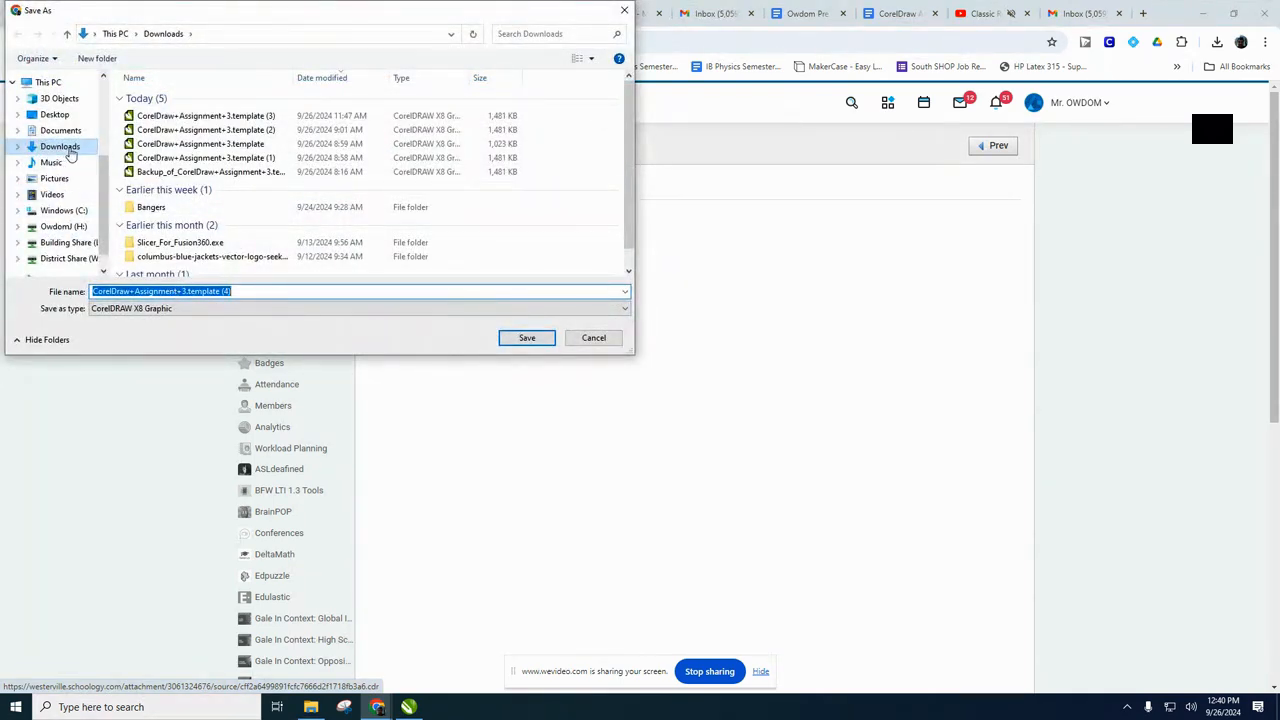
left_click(521, 339)
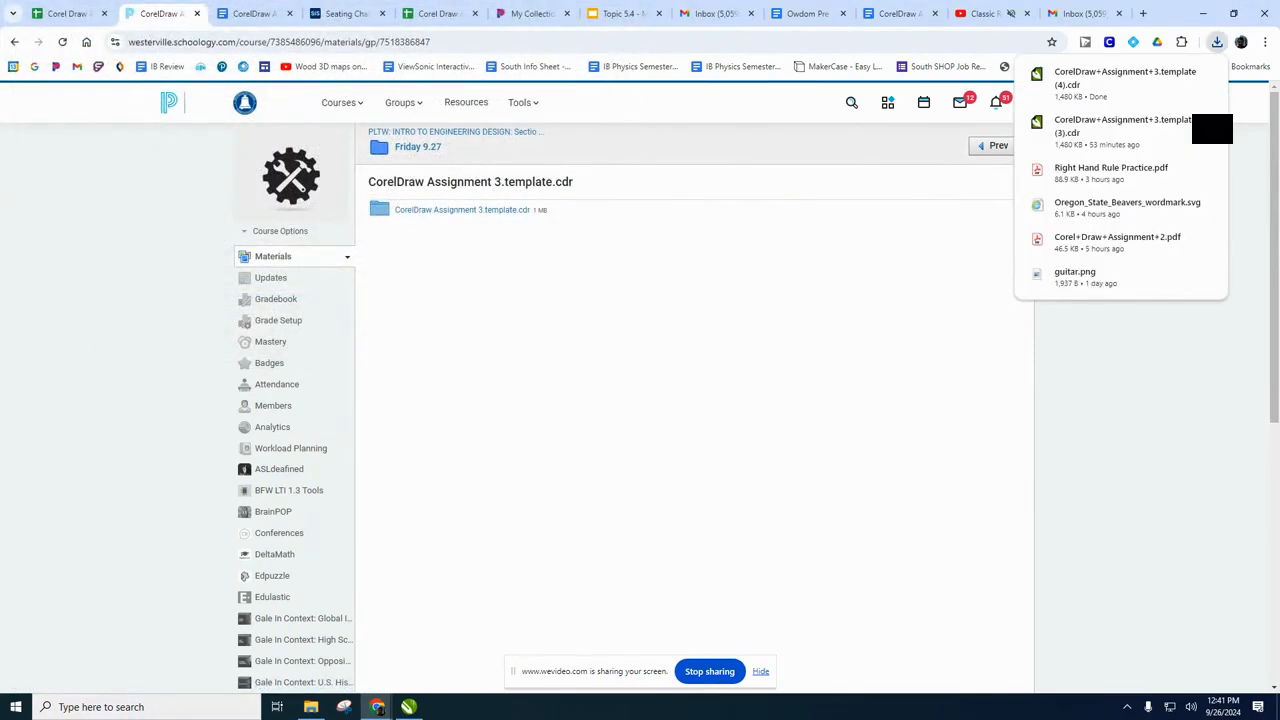
Open the newly downloaded CorelDraw+Assignment+3.template (4) file from the Downloads folder in CorelDRAW.
left_click(311, 707)
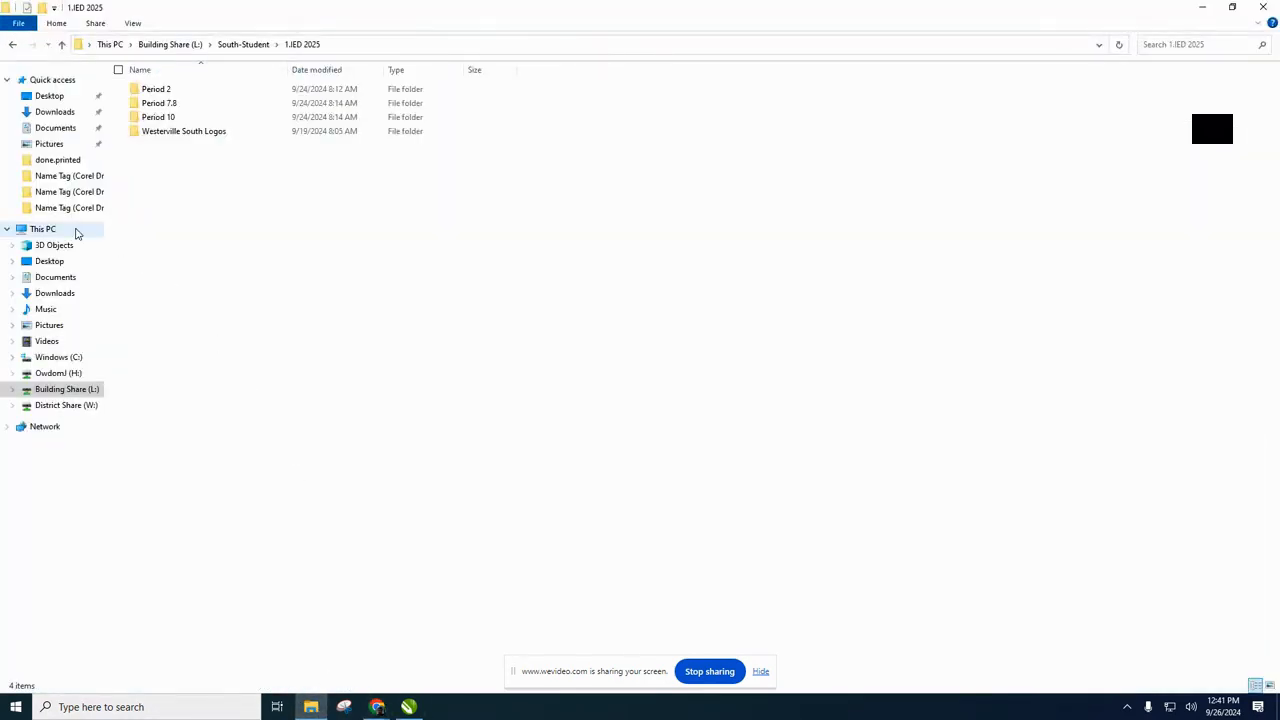
left_click(55, 293)
double_click(186, 110)
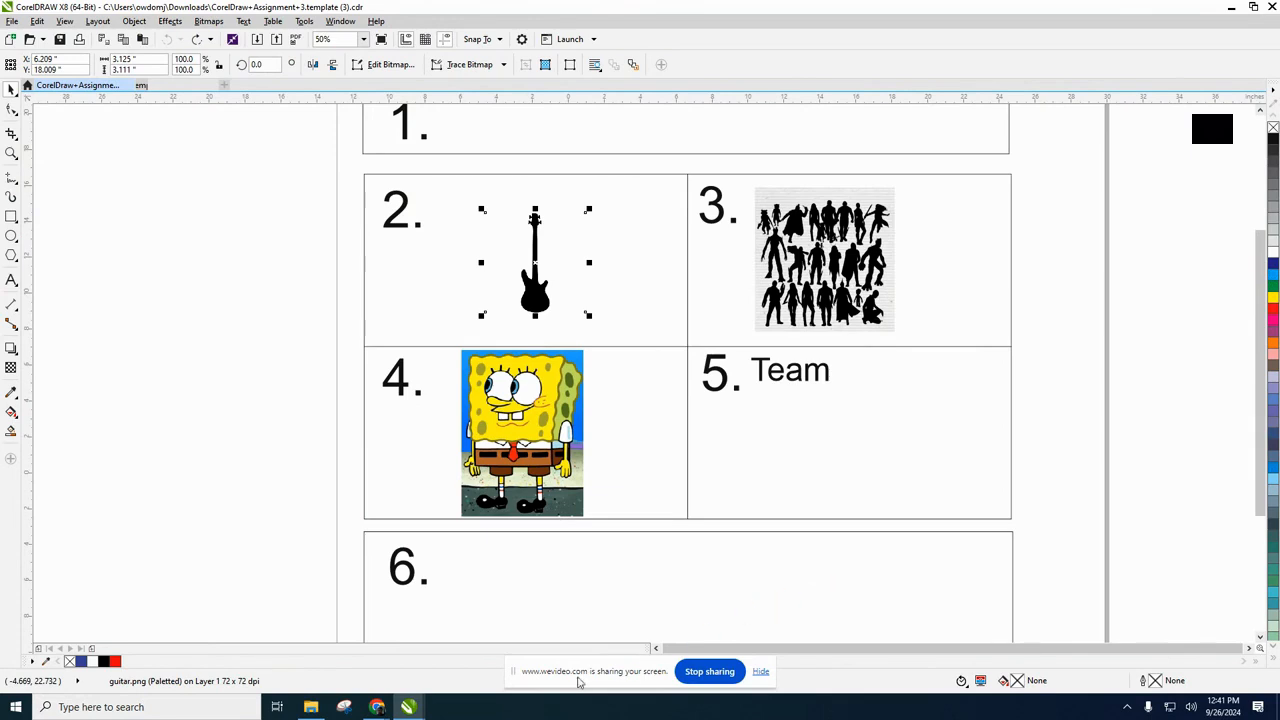
Check the first instruction in the CorelDraw Assignment 3 document, and add the full name as artistic text beside the page in CorelDRAW.
mouse_move(389, 711)
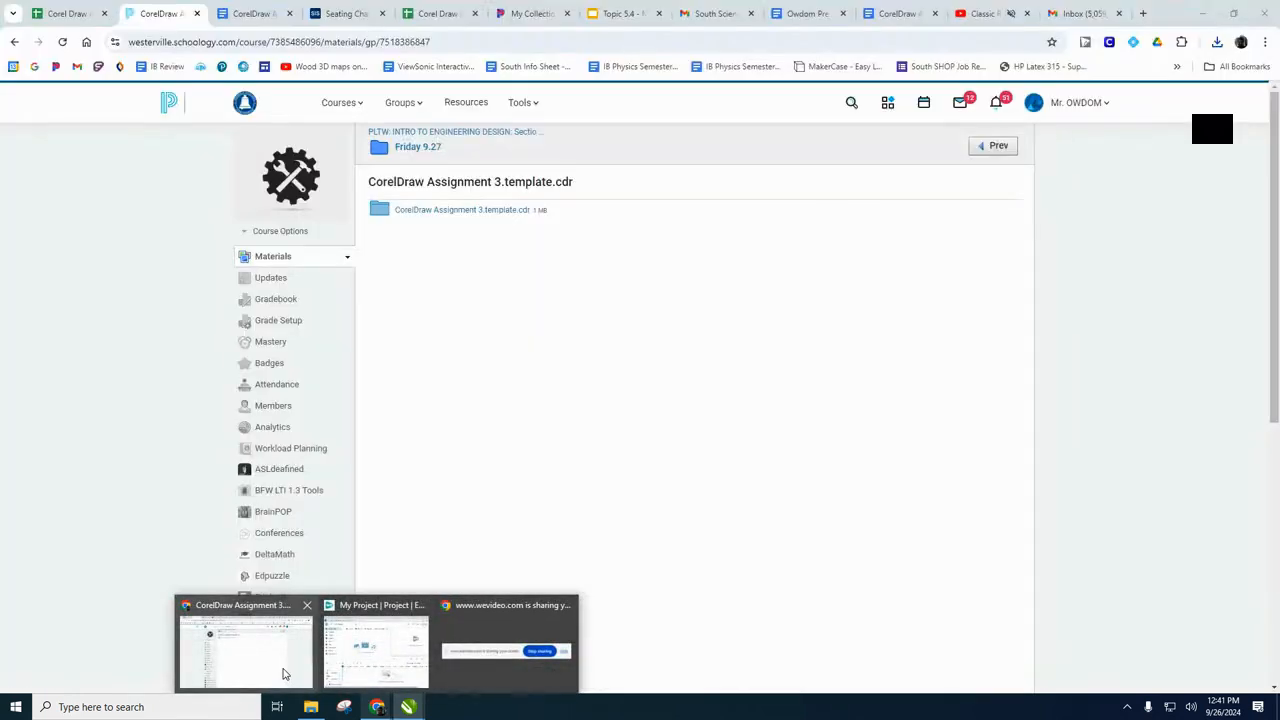
left_click(283, 675)
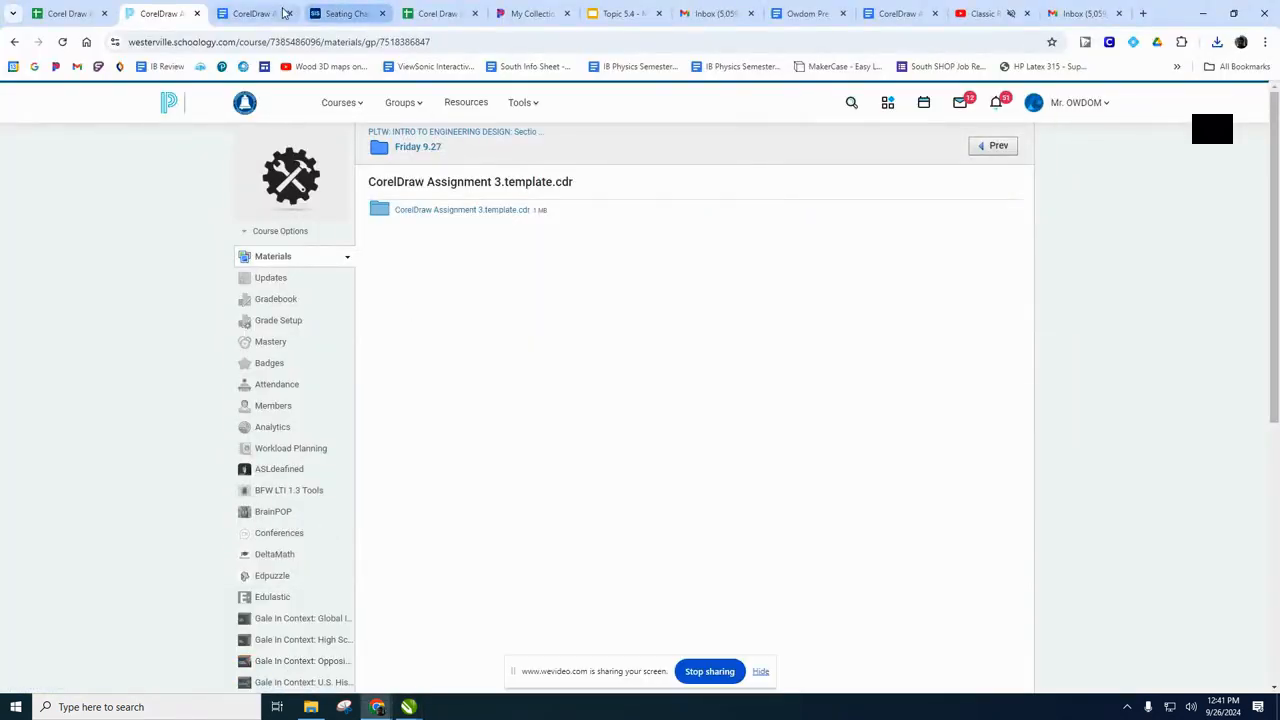
left_click(256, 13)
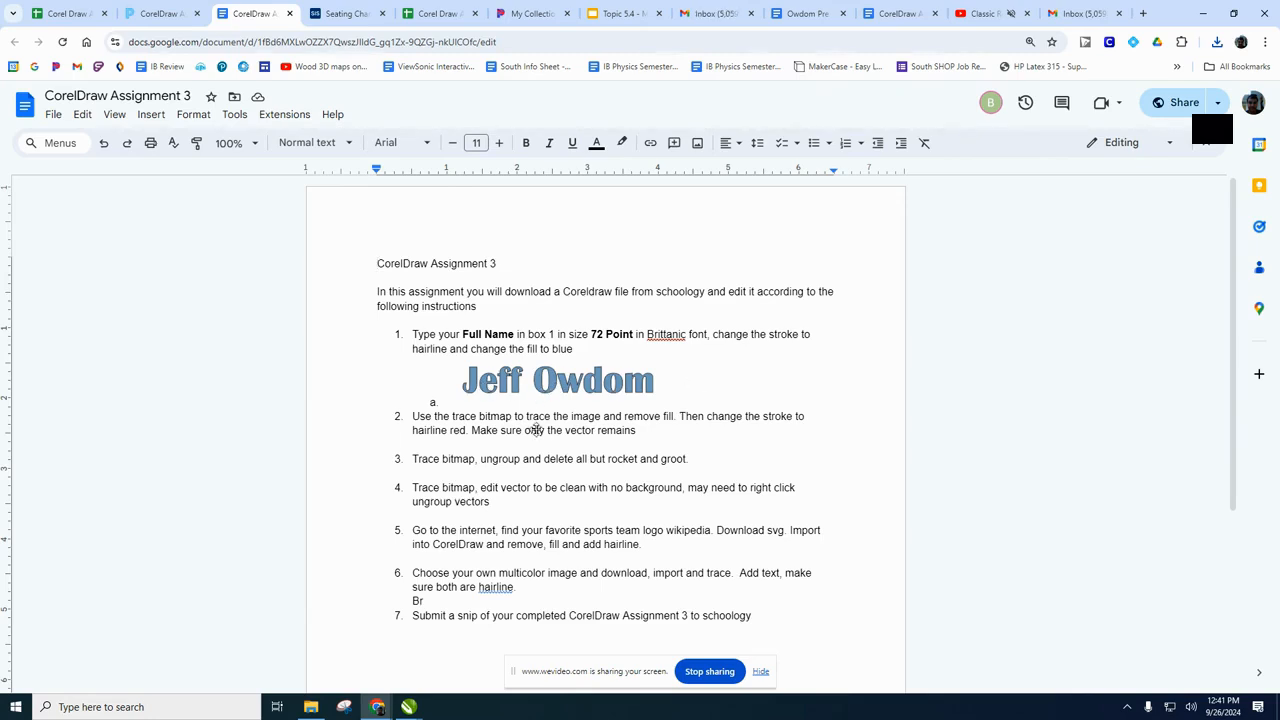
mouse_move(409, 707)
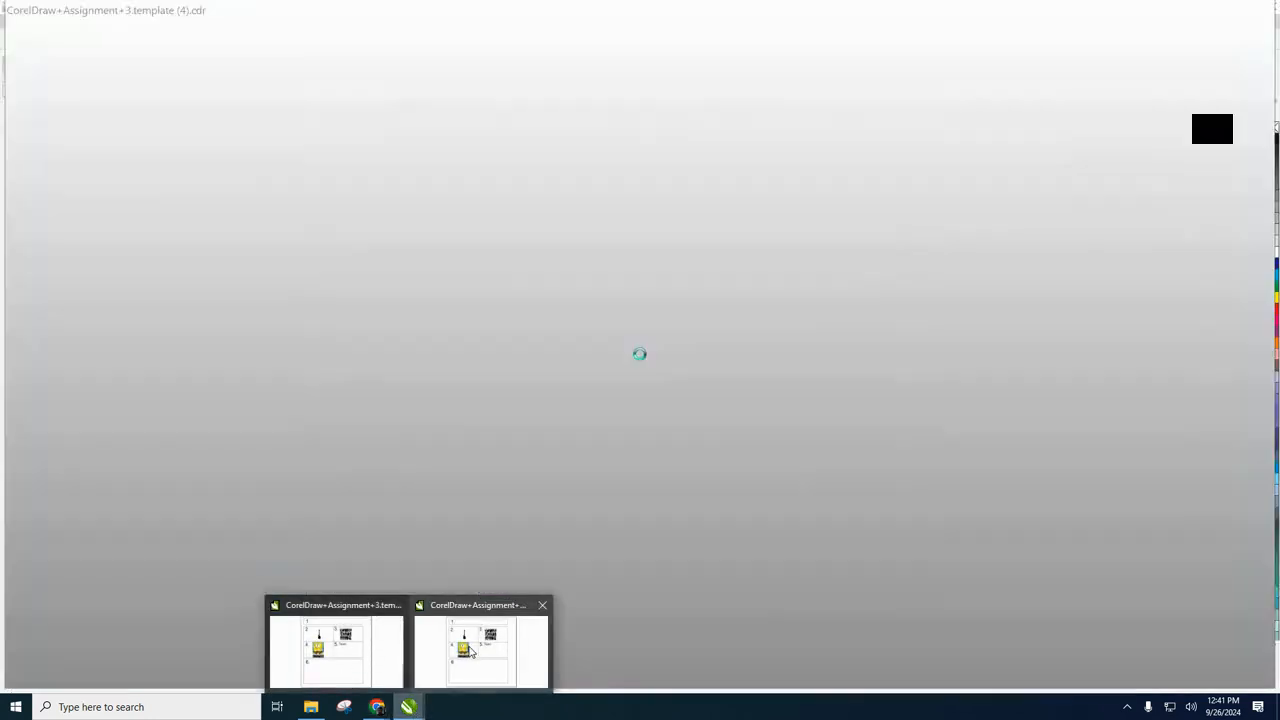
left_click(472, 650)
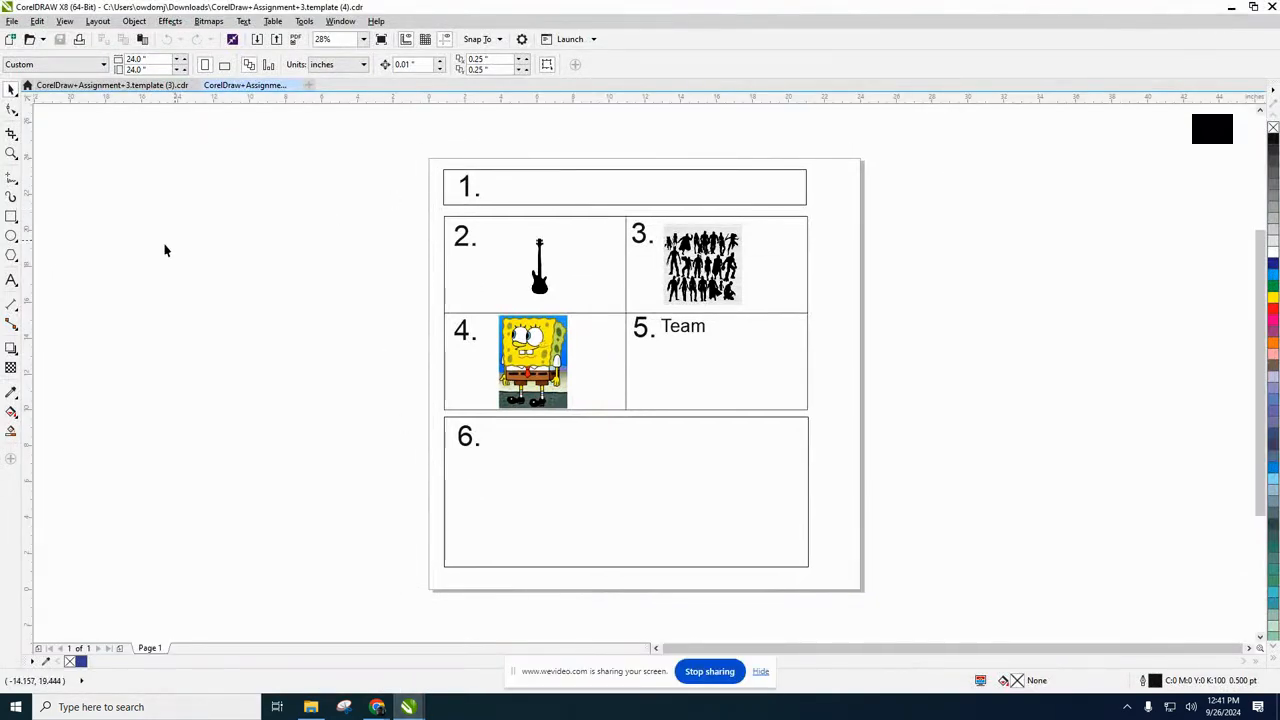
left_click(11, 281)
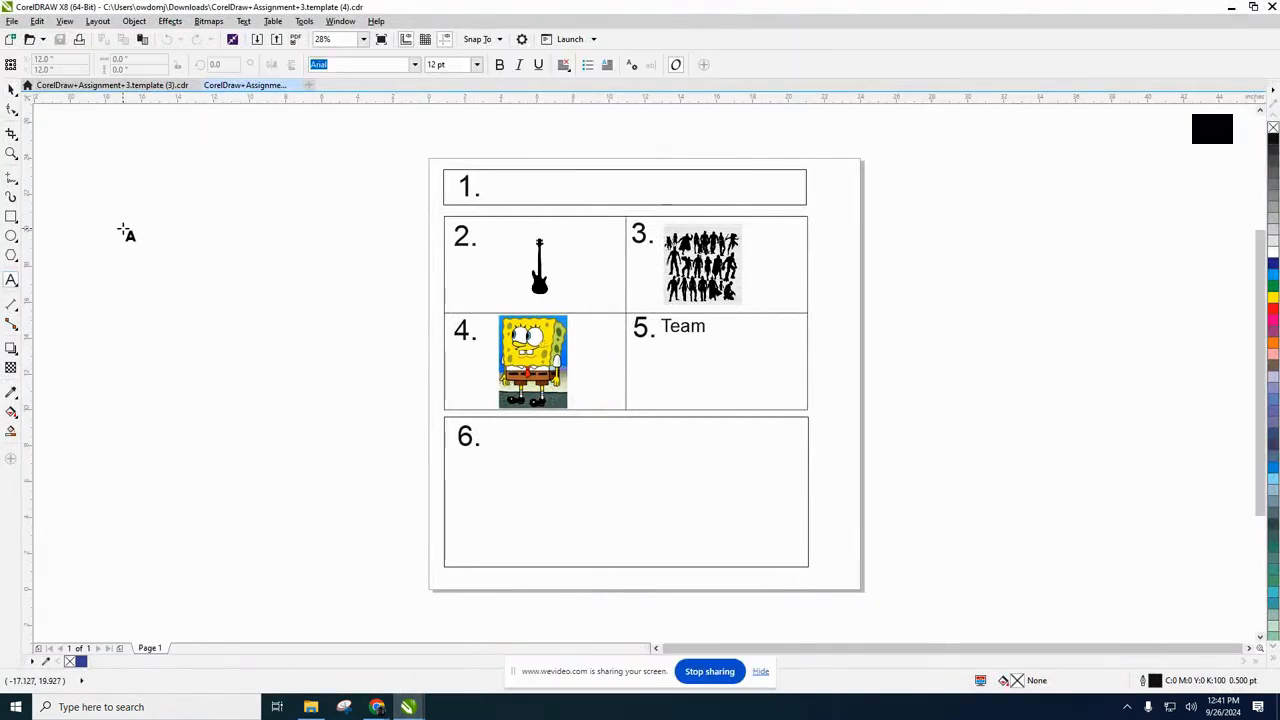
left_click(188, 172)
type("Jeff Owdom")
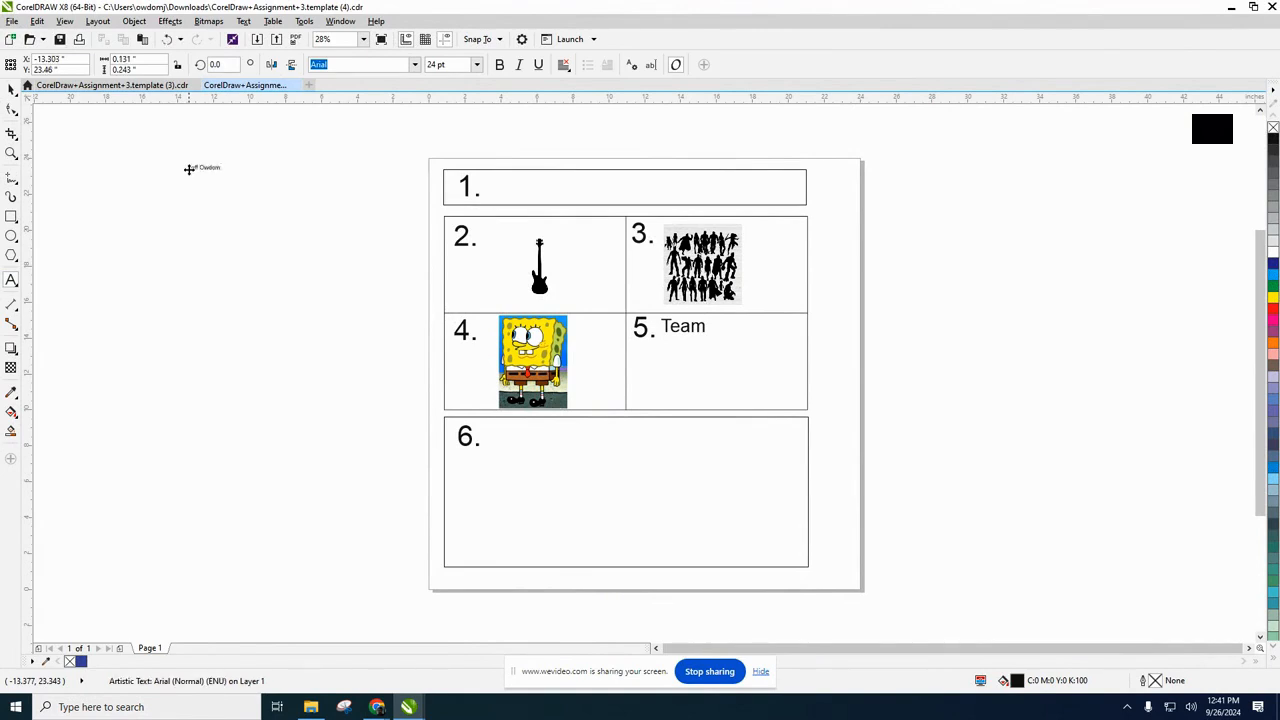
Format the full name text beside the page at 72 pt in the Britannic Bold font.
left_click(203, 169)
left_click_drag(226, 175, 171, 174)
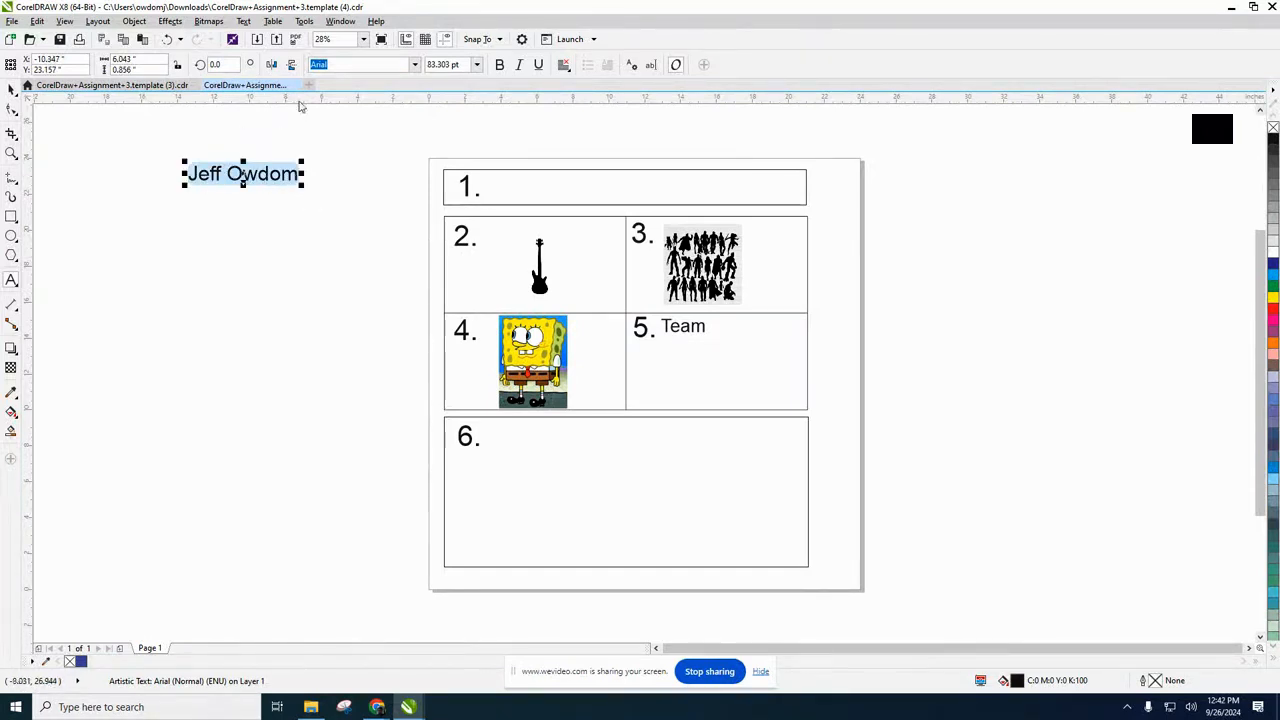
left_click(478, 65)
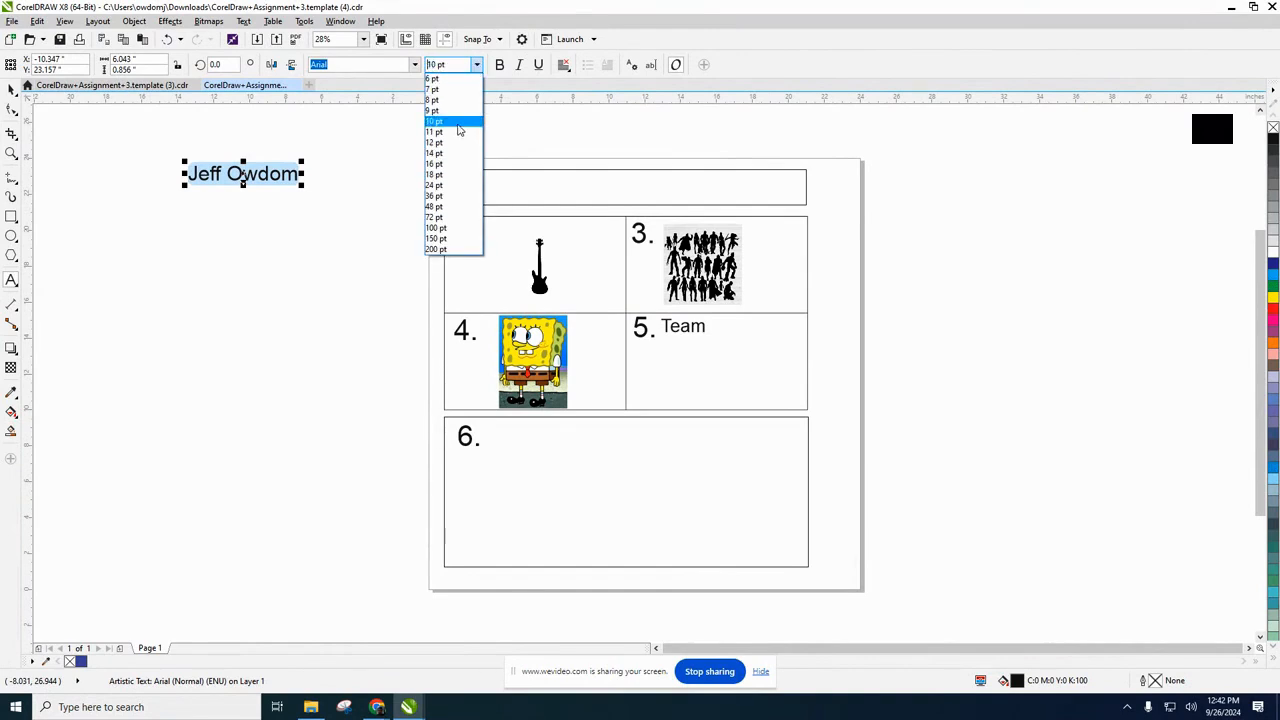
left_click(460, 221)
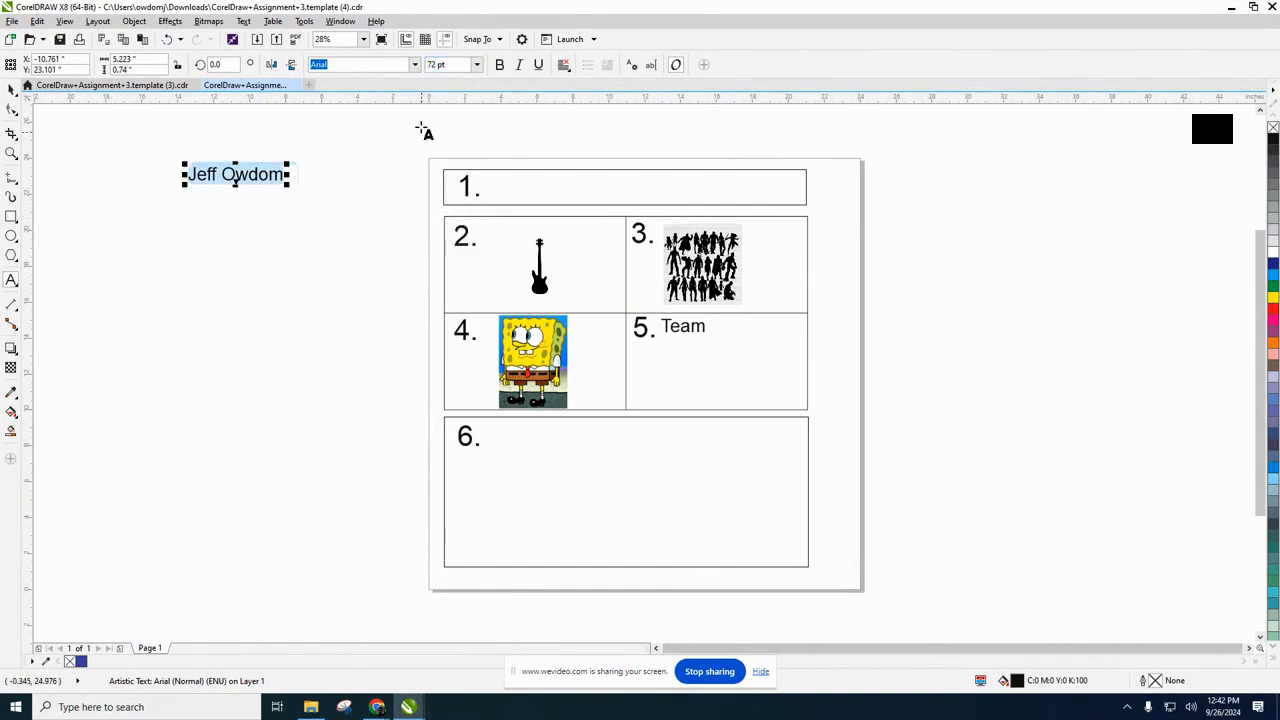
left_click(415, 65)
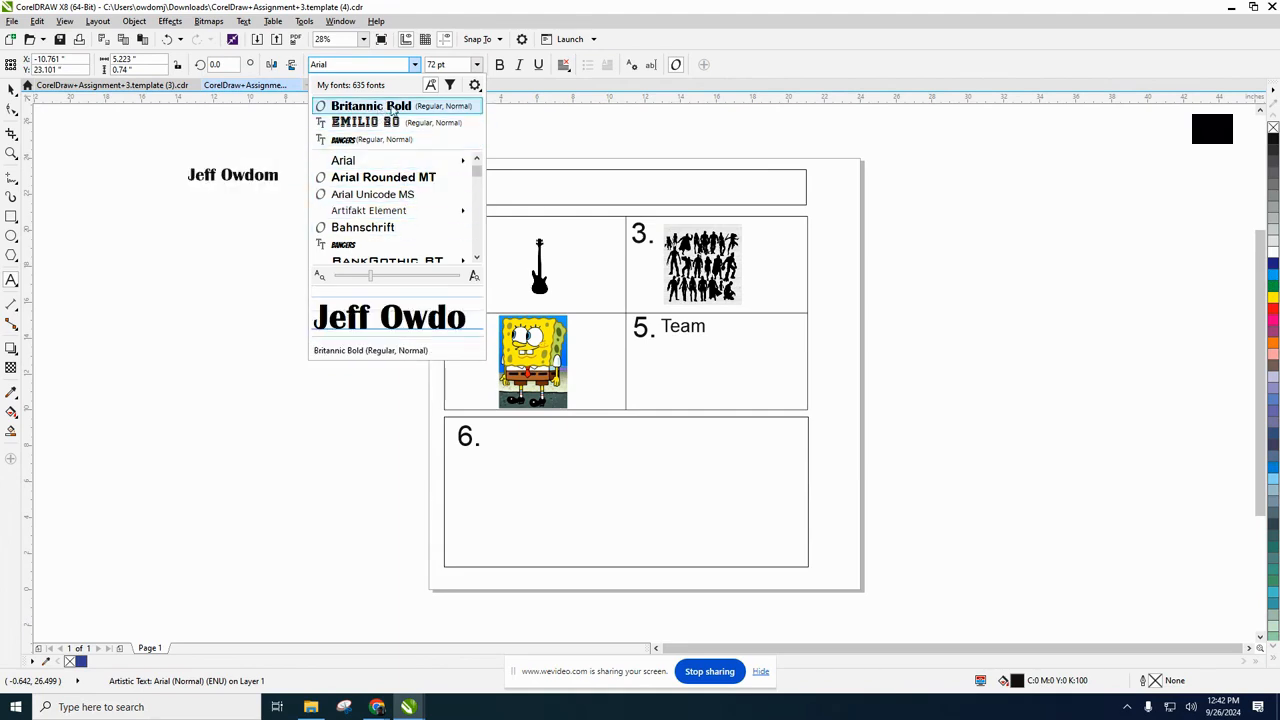
scroll(405, 210, "down", 3)
mouse_move(395, 236)
scroll(395, 236, "down", 2)
scroll(390, 230, "down", 3)
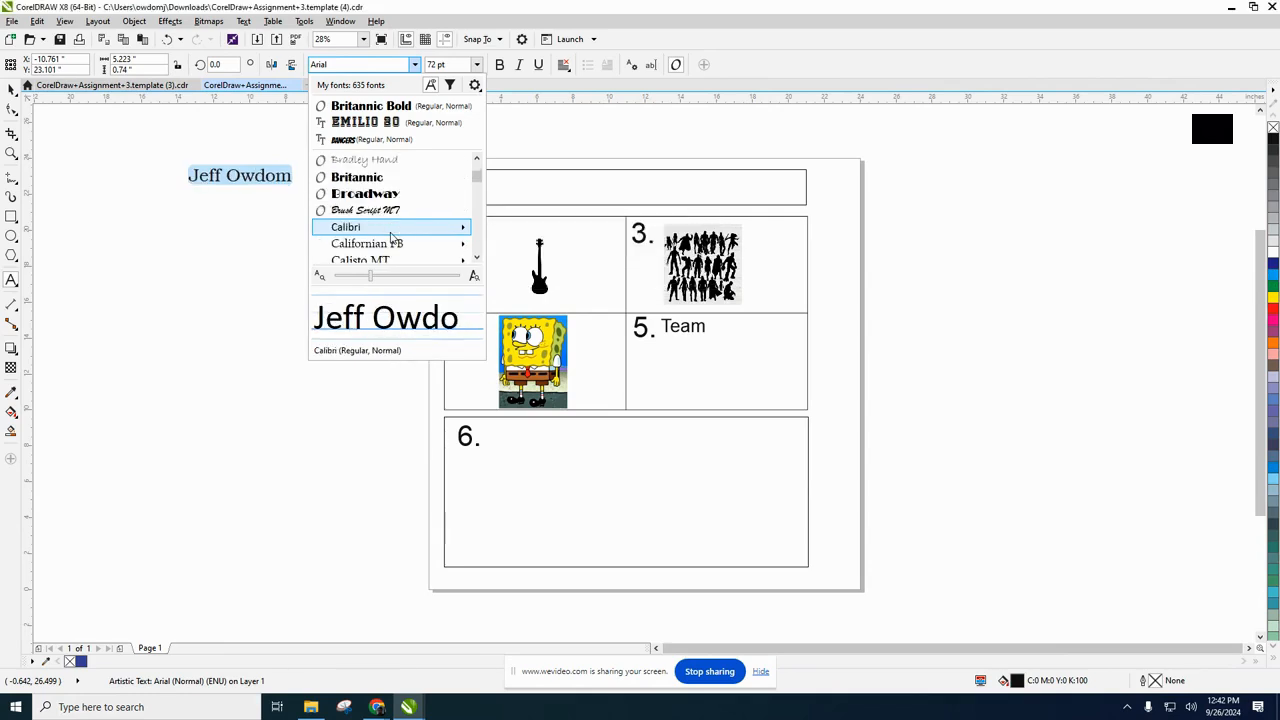
left_click(364, 180)
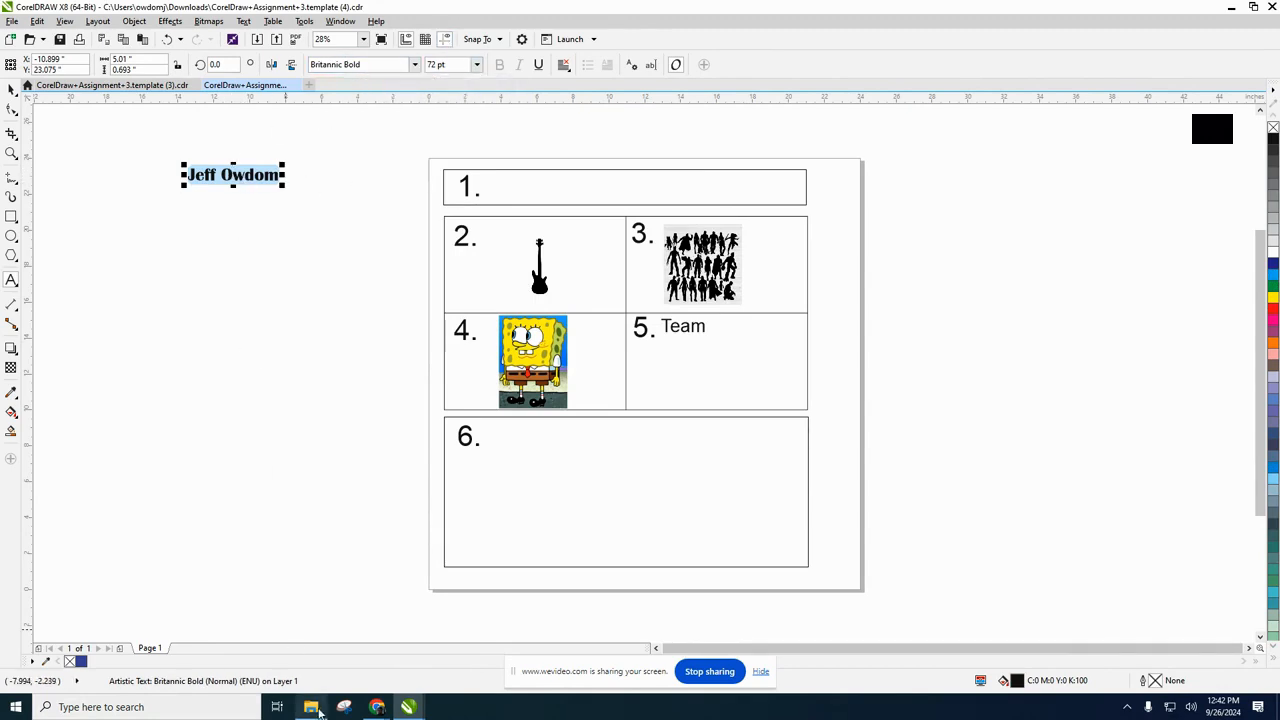
Check the required colour in the assignment document, and fill the name text with a medium blue, CMYK 64, 25, 3, 0.
mouse_move(377, 707)
left_click(229, 652)
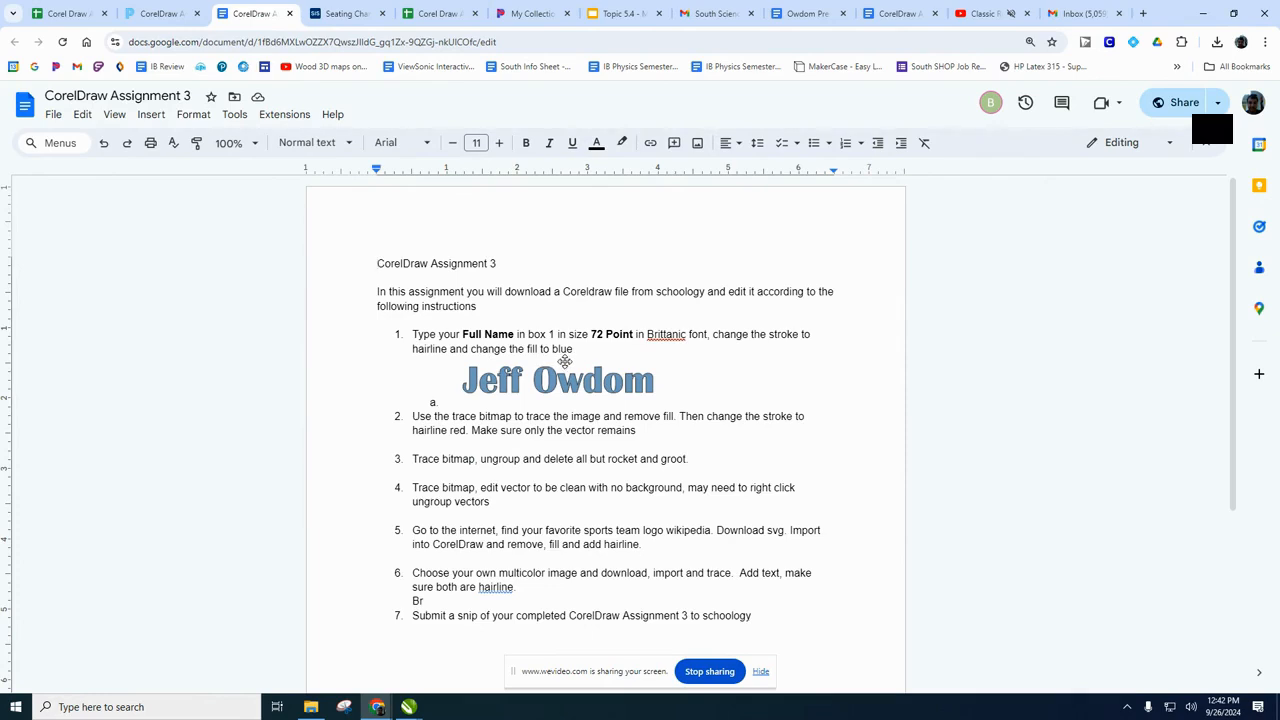
mouse_move(409, 700)
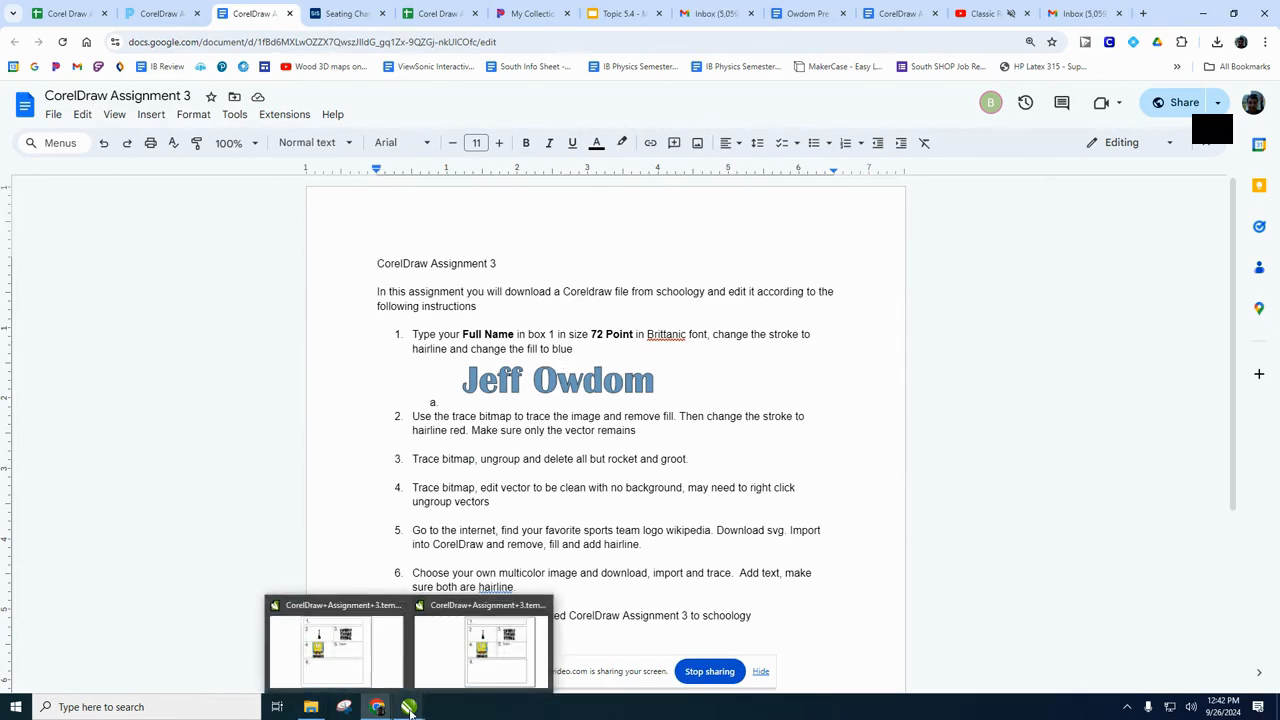
left_click(452, 670)
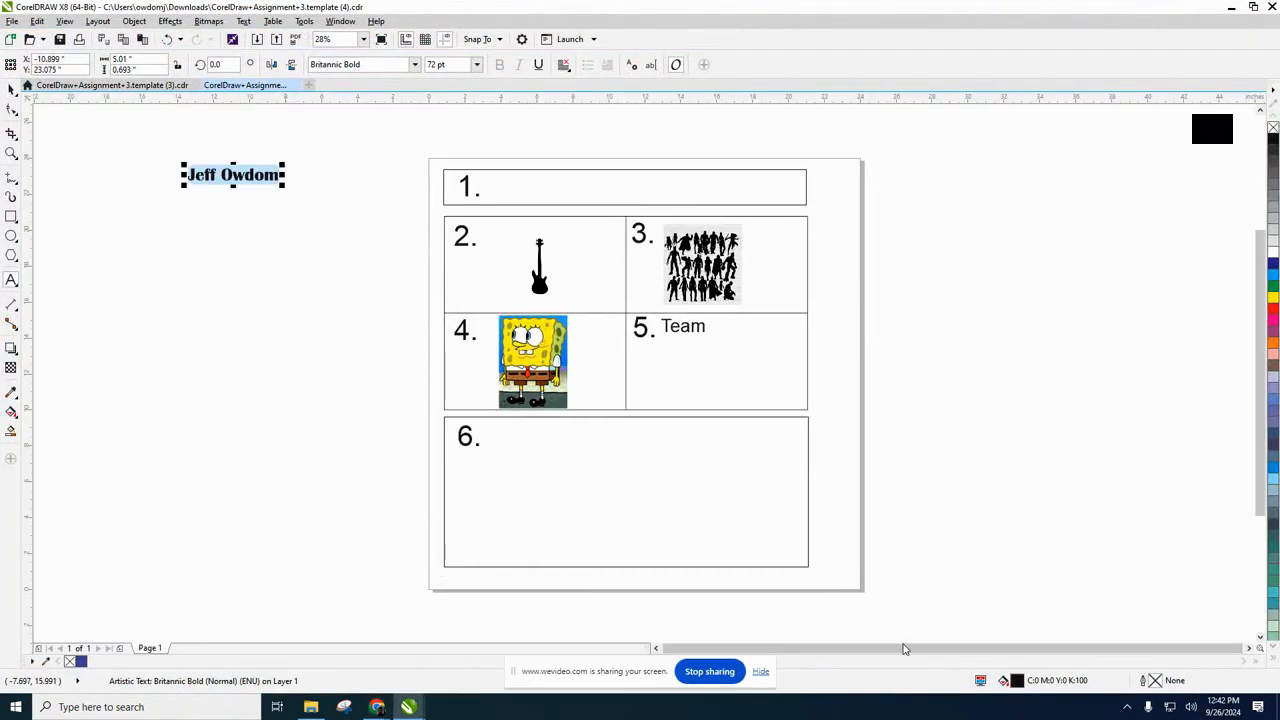
double_click(1017, 681)
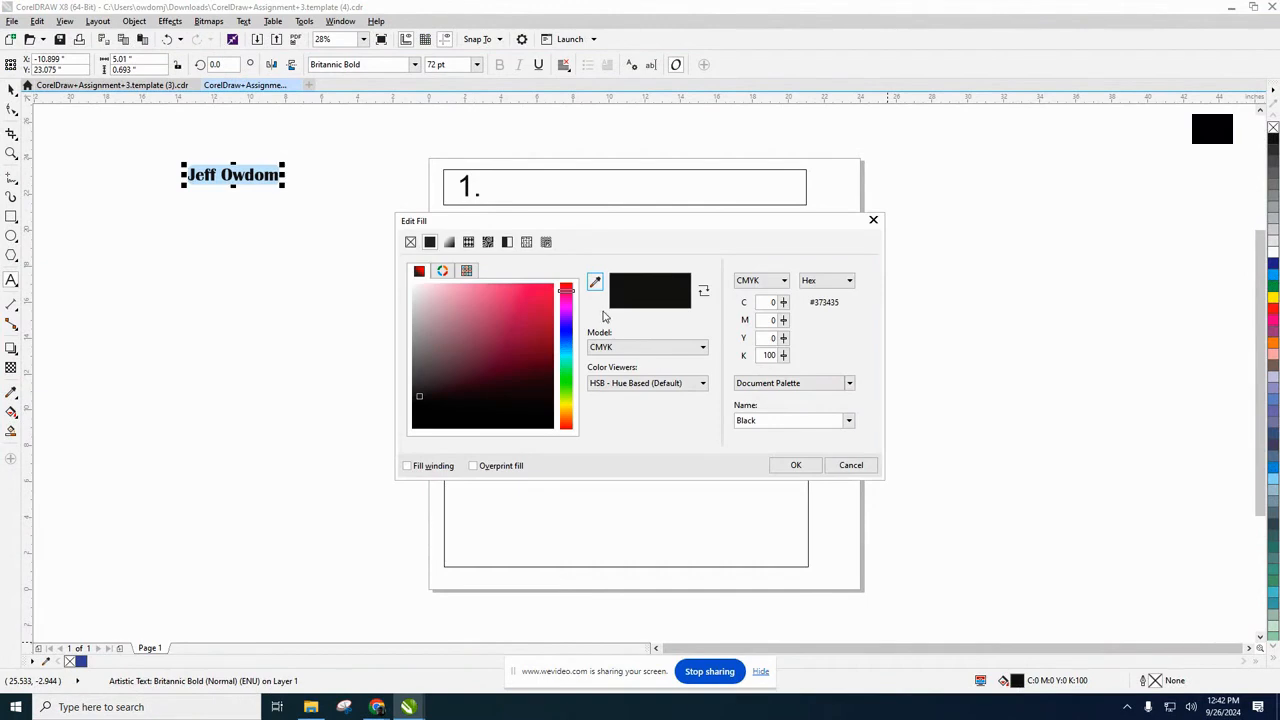
left_click(567, 339)
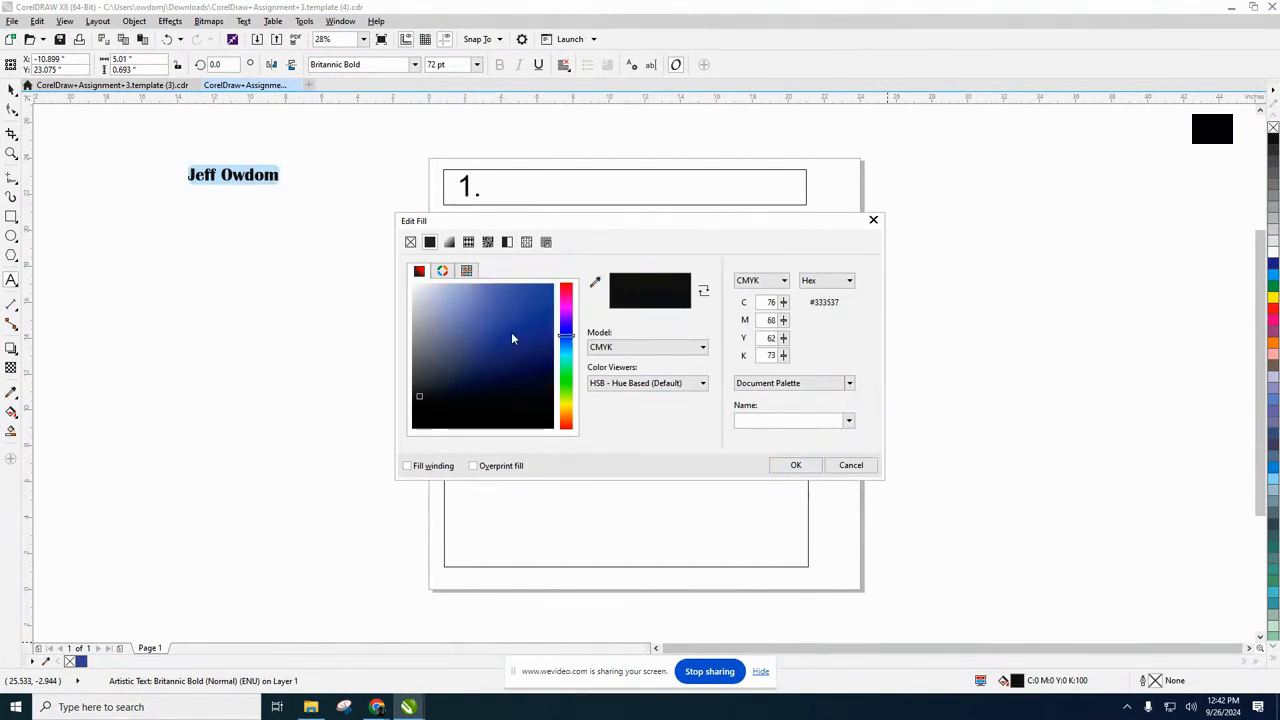
left_click(485, 326)
left_click_drag(565, 340, 566, 349)
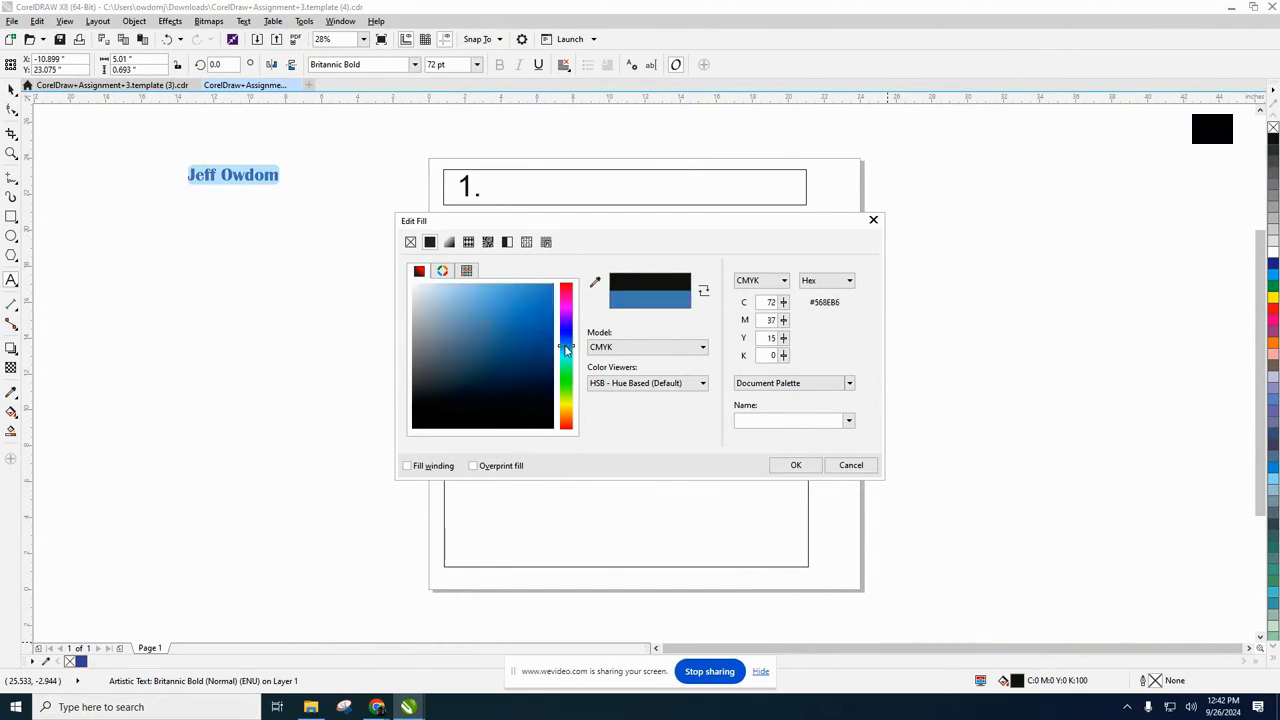
left_click(796, 465)
Give the name text a black outline of hairline width.
double_click(1155, 681)
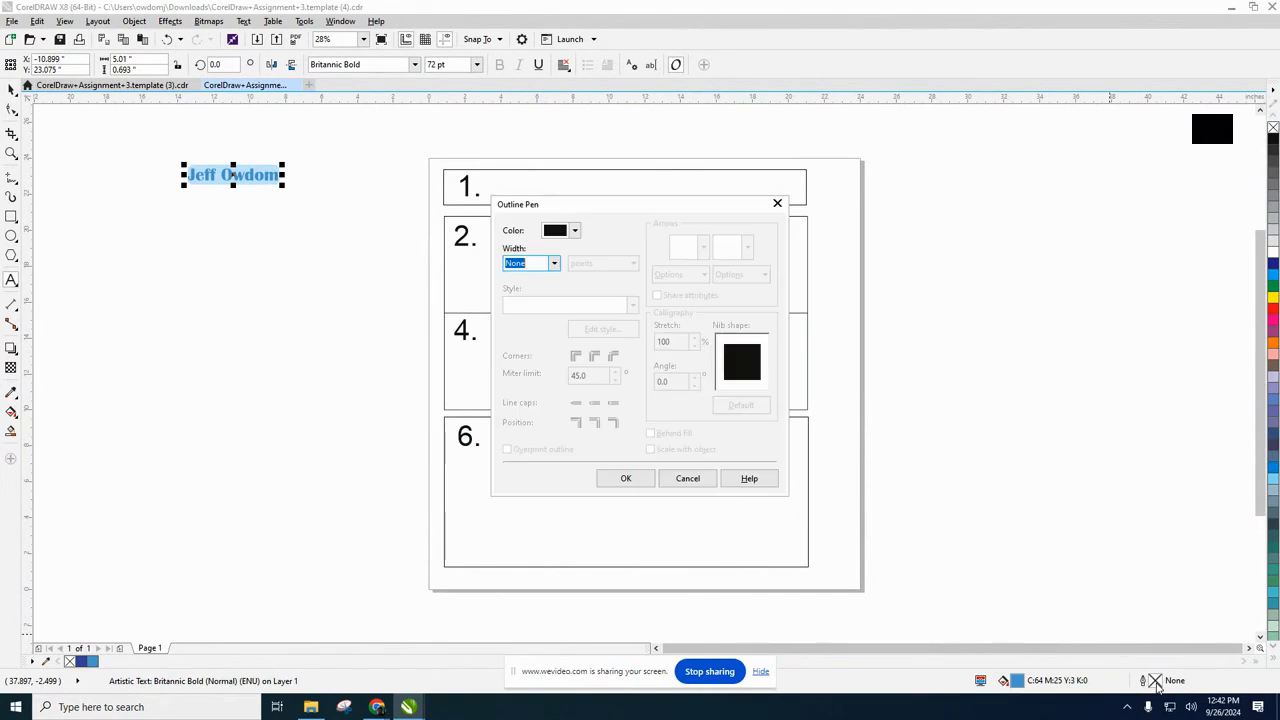
left_click(555, 266)
left_click(546, 290)
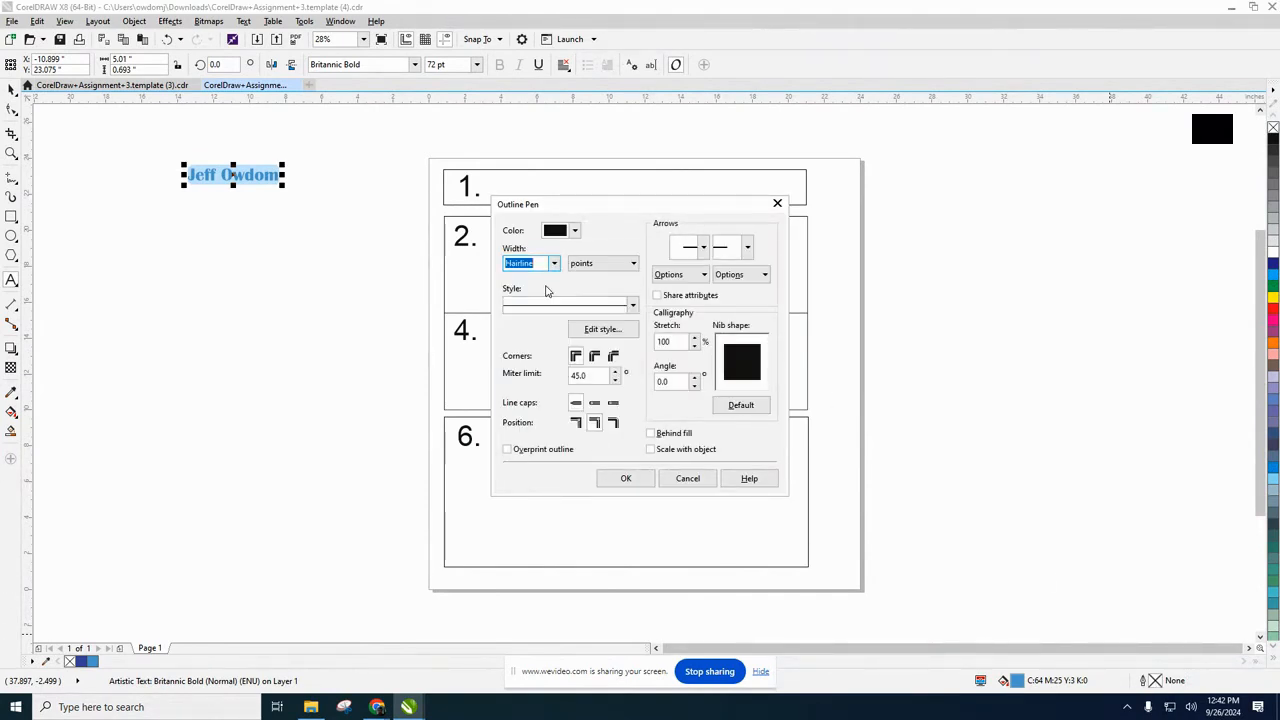
left_click(622, 479)
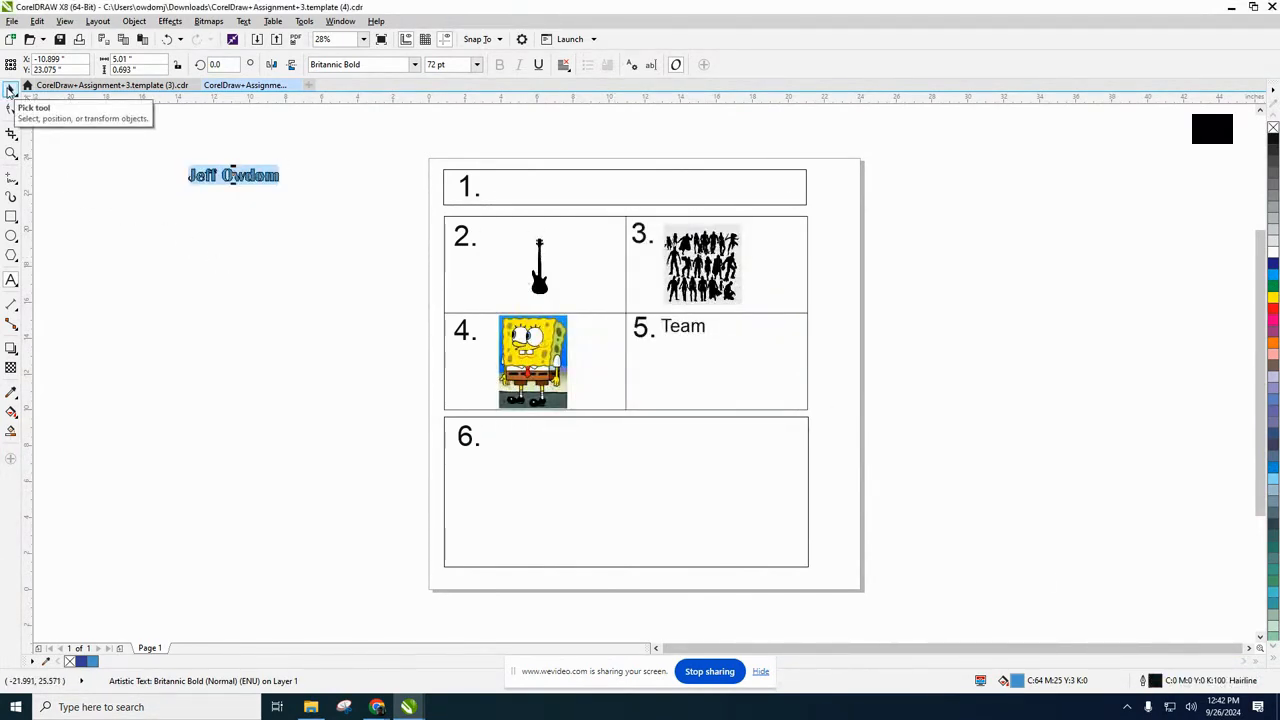
Move the name text into box 1 beside its number and deselect it.
left_click(10, 89)
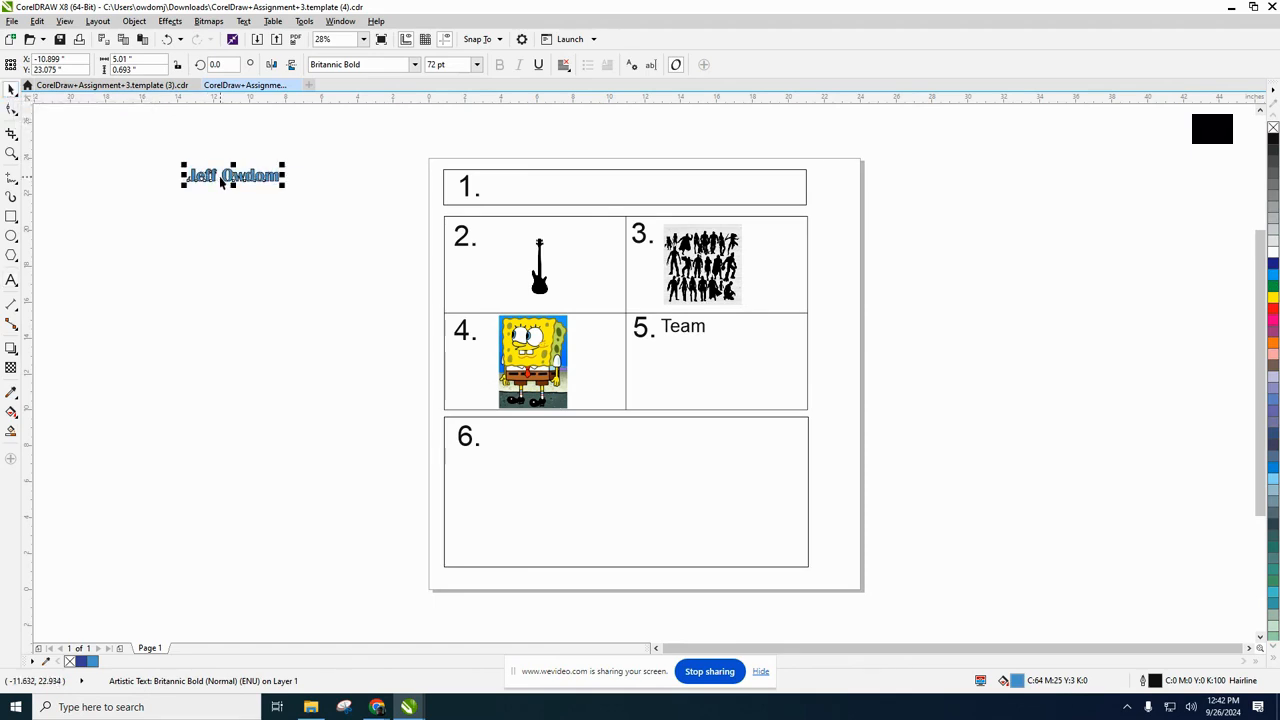
left_click_drag(236, 176, 540, 188)
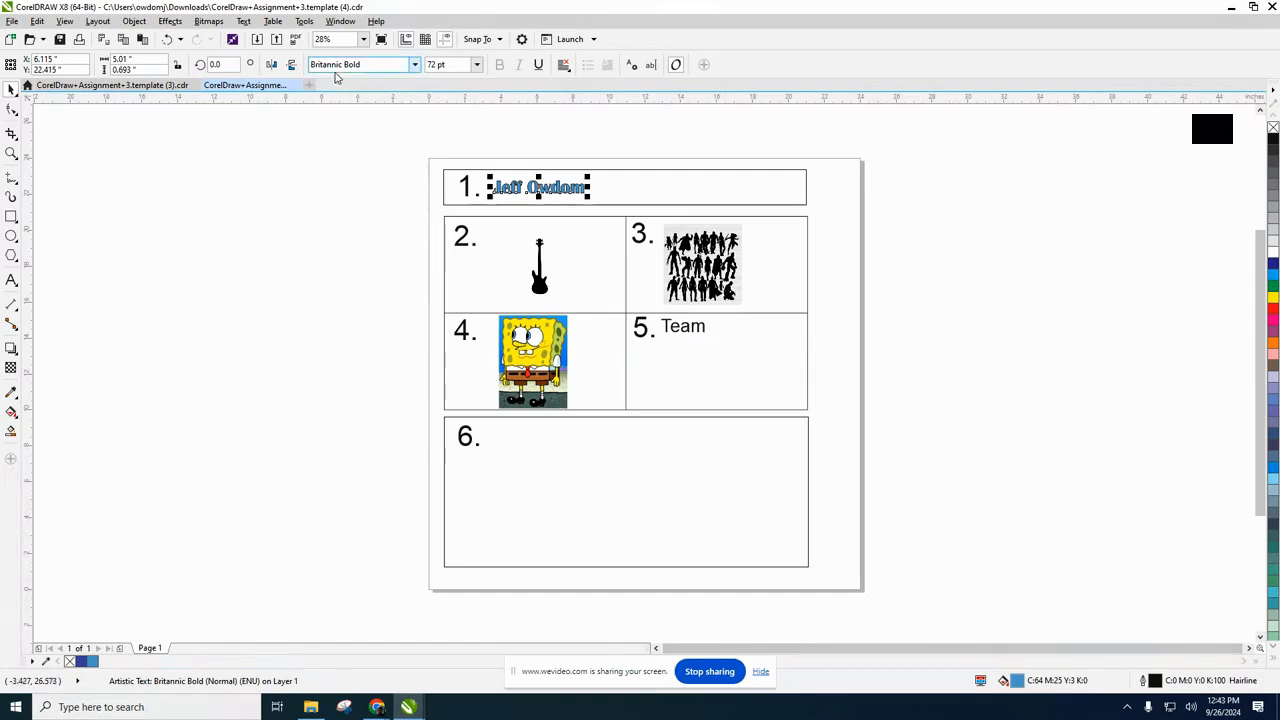
left_click(349, 233)
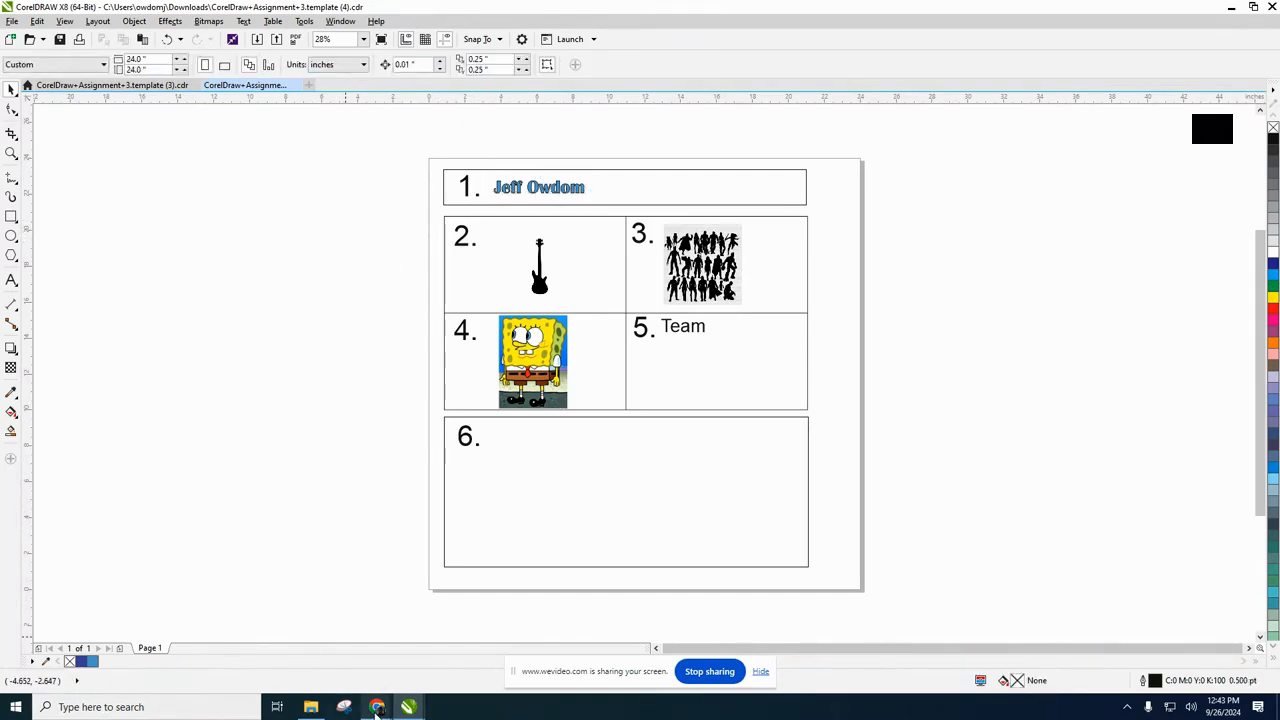
Check the box 2 instructions in the assignment document, and trace the guitar bitmap as a Logo outline with the original image deleted.
mouse_move(377, 708)
left_click(257, 646)
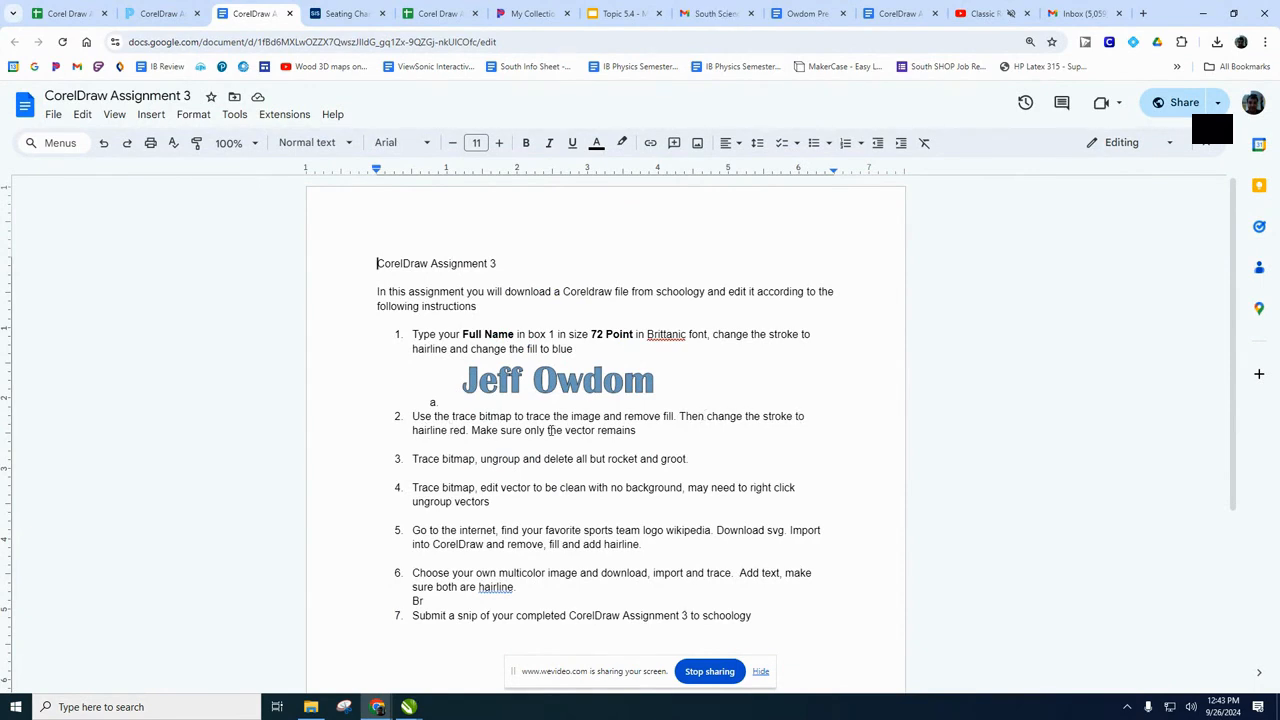
mouse_move(410, 705)
left_click(444, 656)
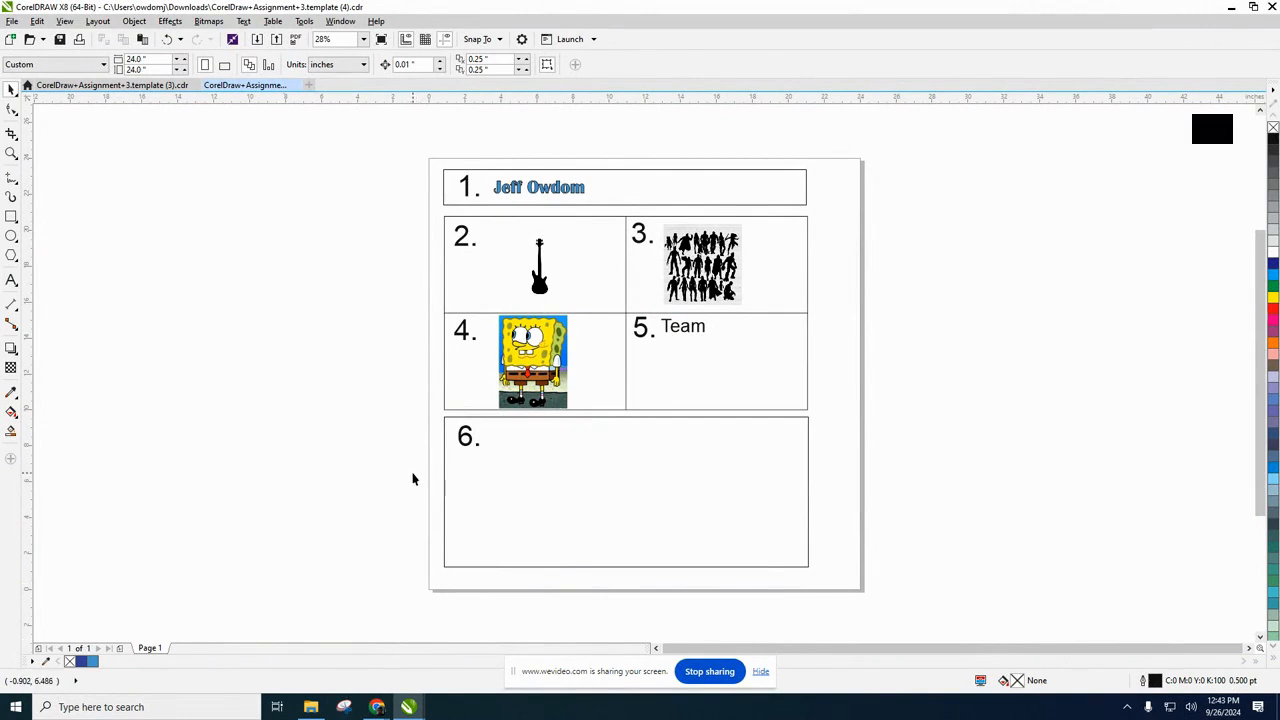
left_click(539, 285)
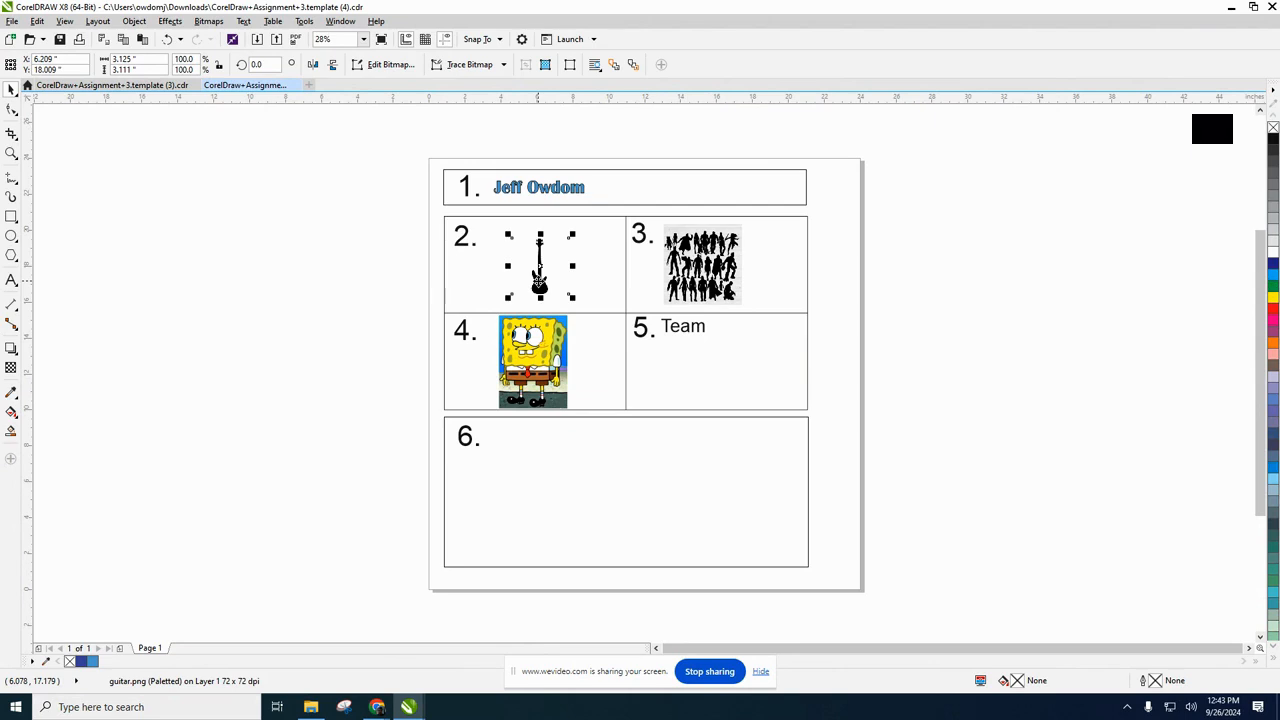
left_click(475, 66)
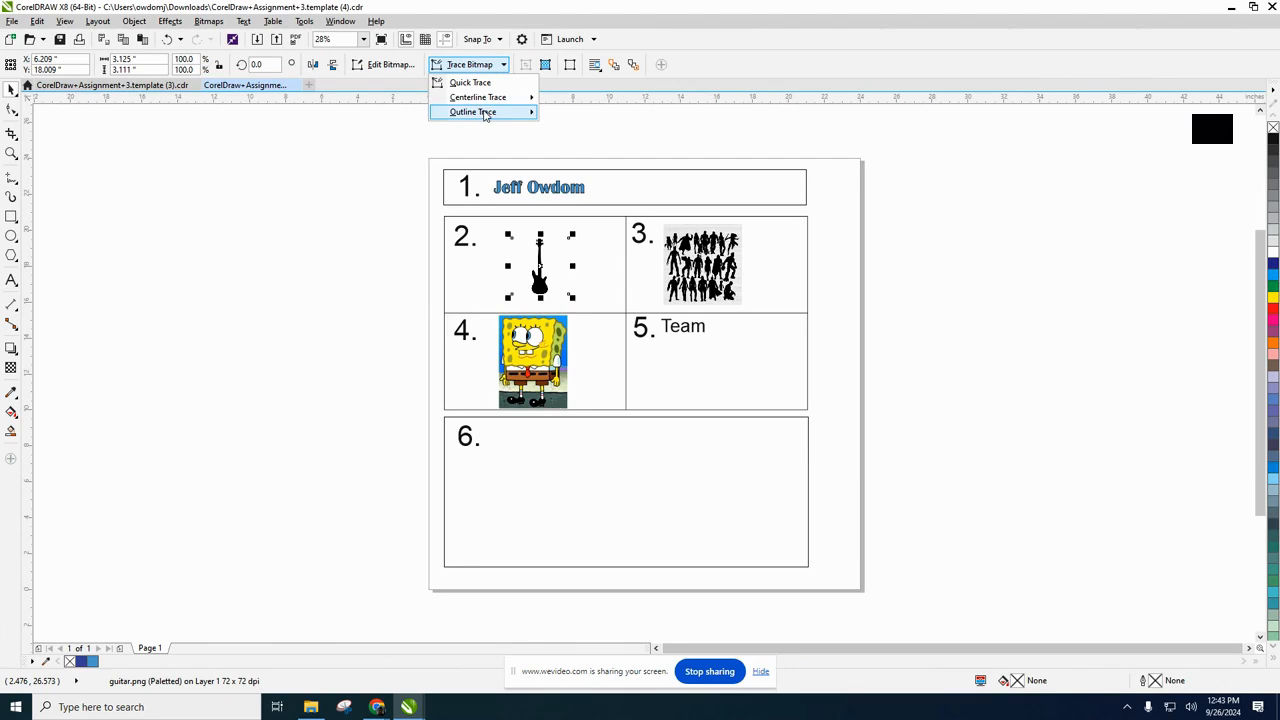
mouse_move(505, 112)
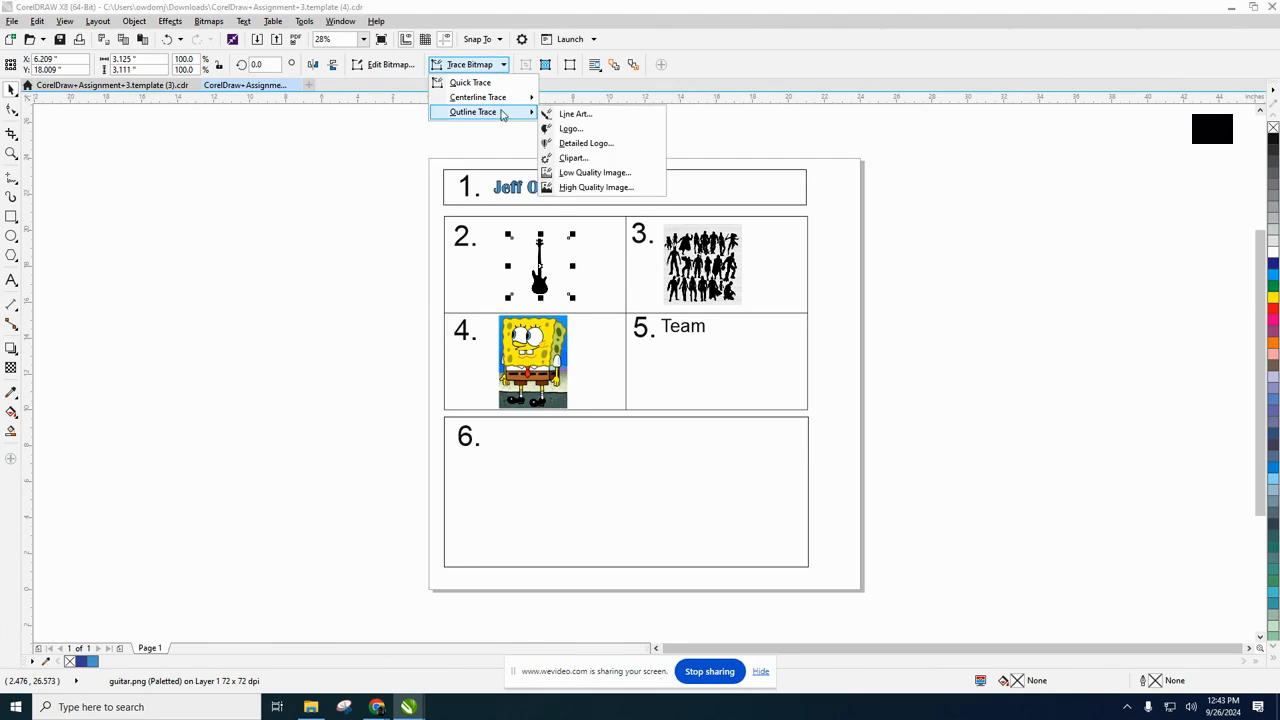
left_click(590, 130)
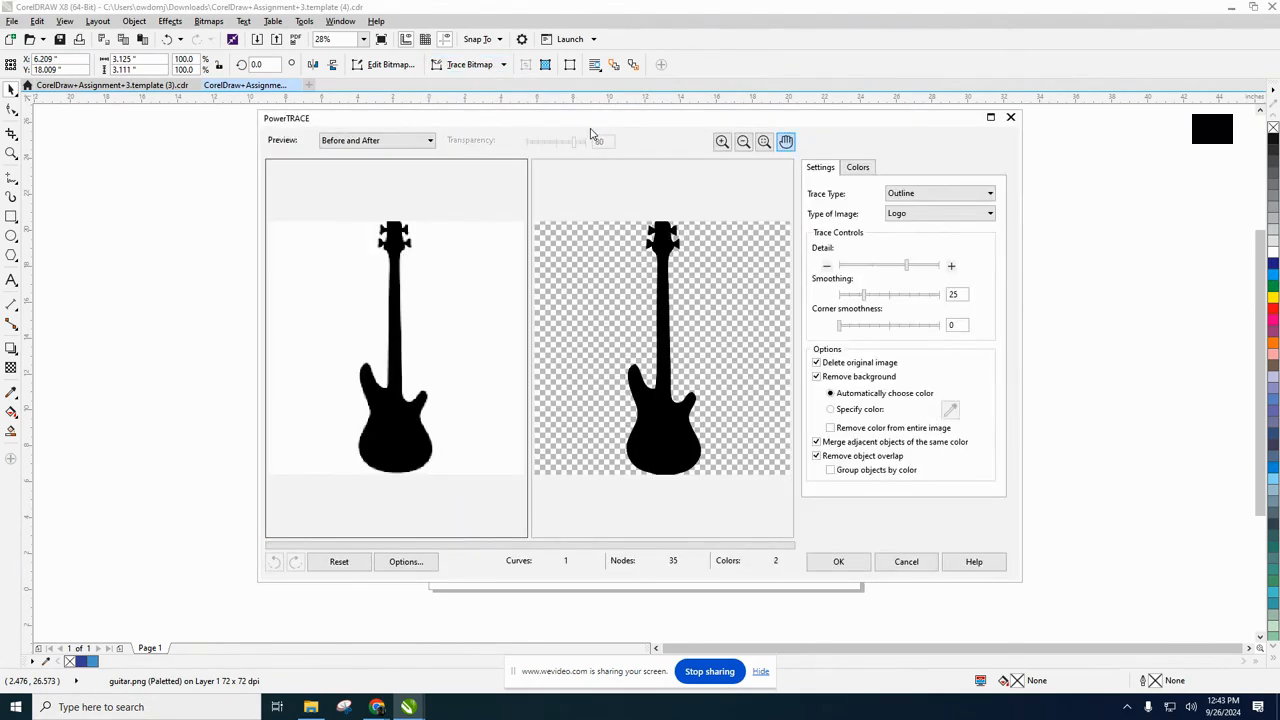
left_click(817, 363)
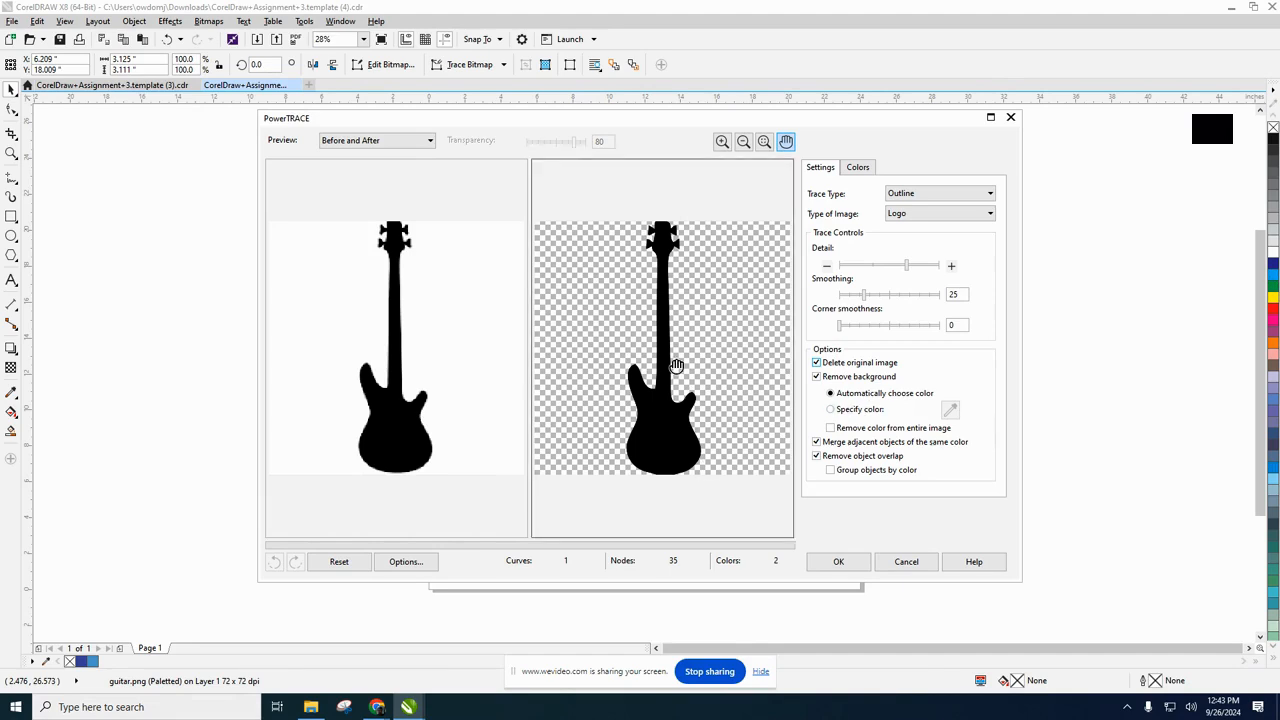
left_click(839, 562)
Remove the black fill from the traced guitar in box 2.
scroll(535, 265, "up", 4)
mouse_move(573, 358)
left_mouse_down()
mouse_move(510, 358)
mouse_move(606, 358)
mouse_move(570, 352)
left_mouse_up()
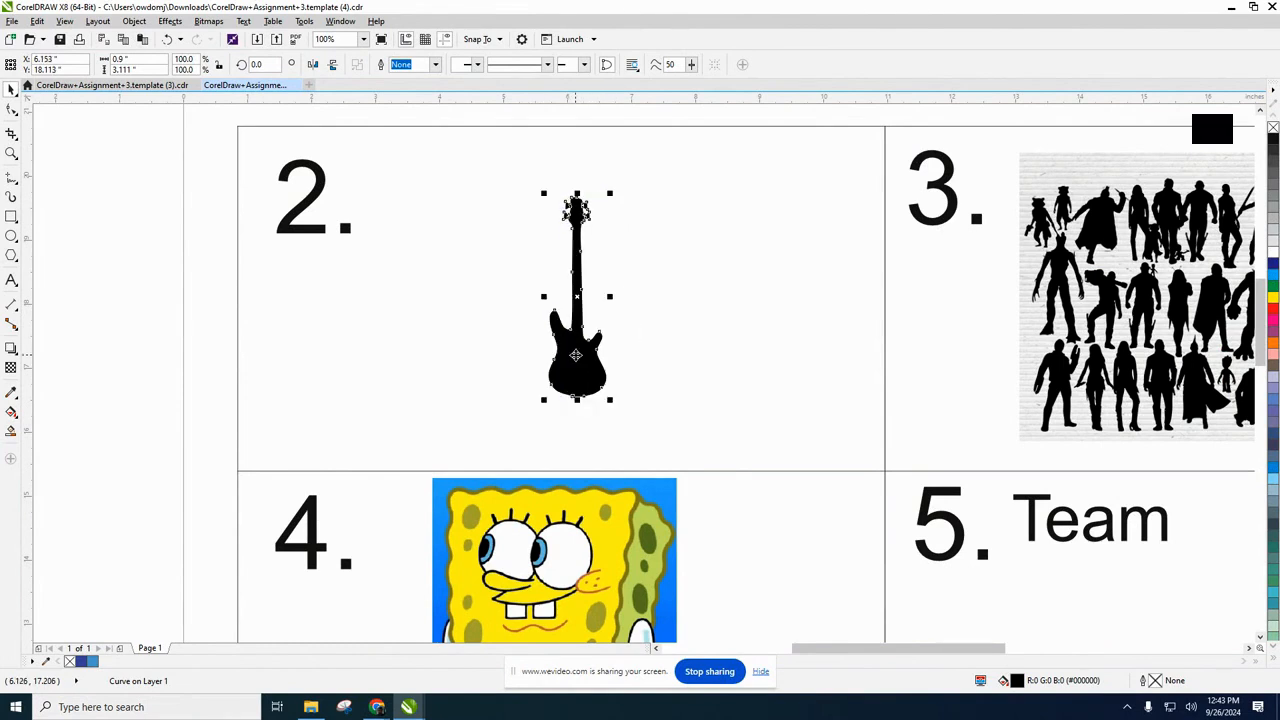
double_click(1017, 681)
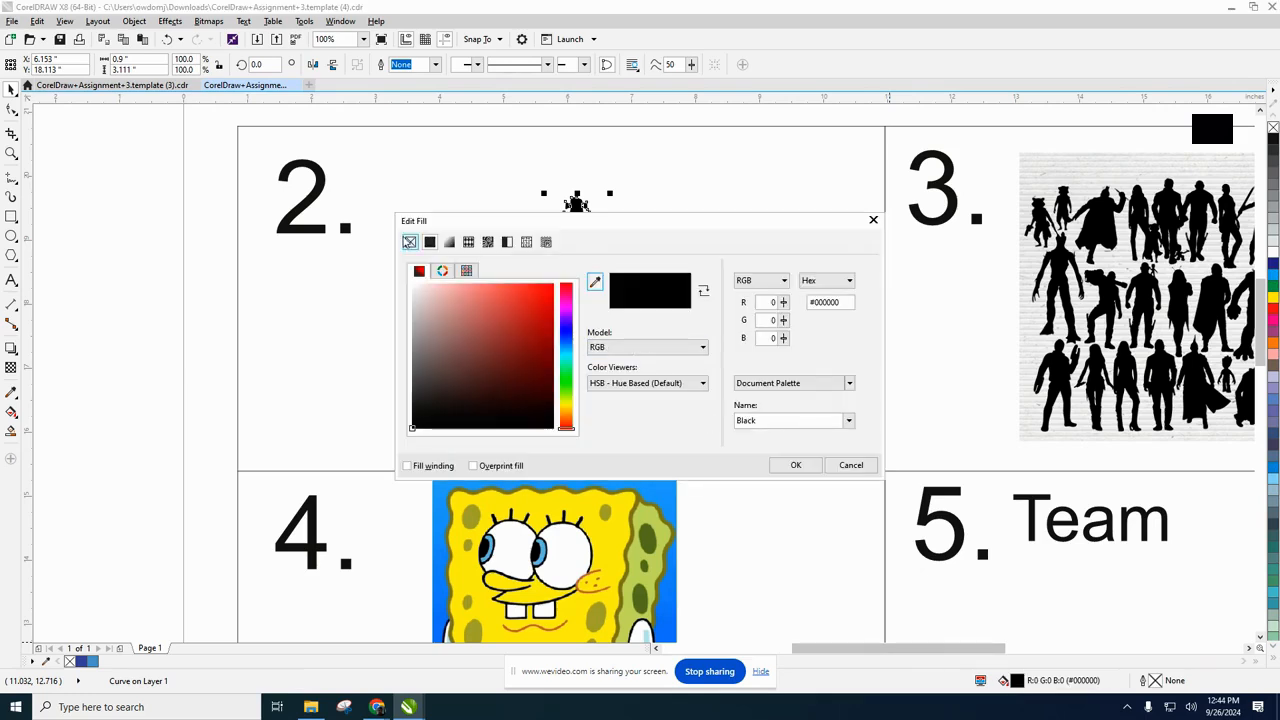
left_click(409, 243)
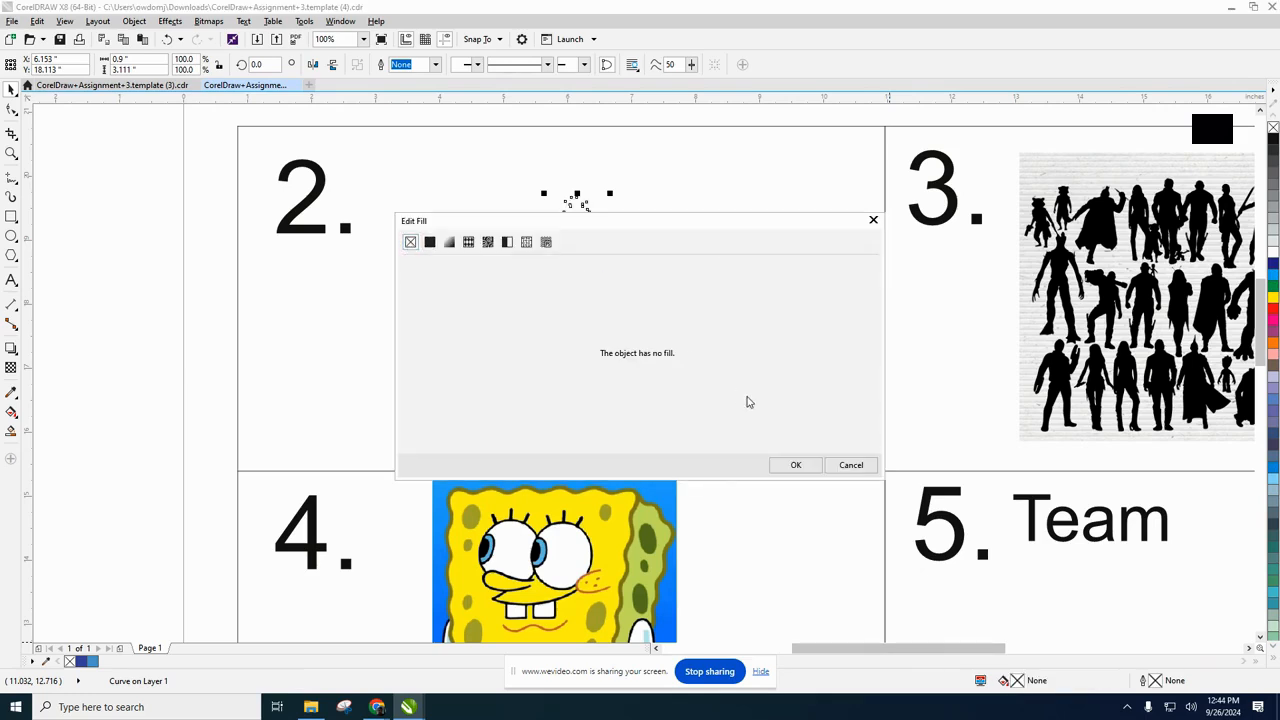
left_click(796, 465)
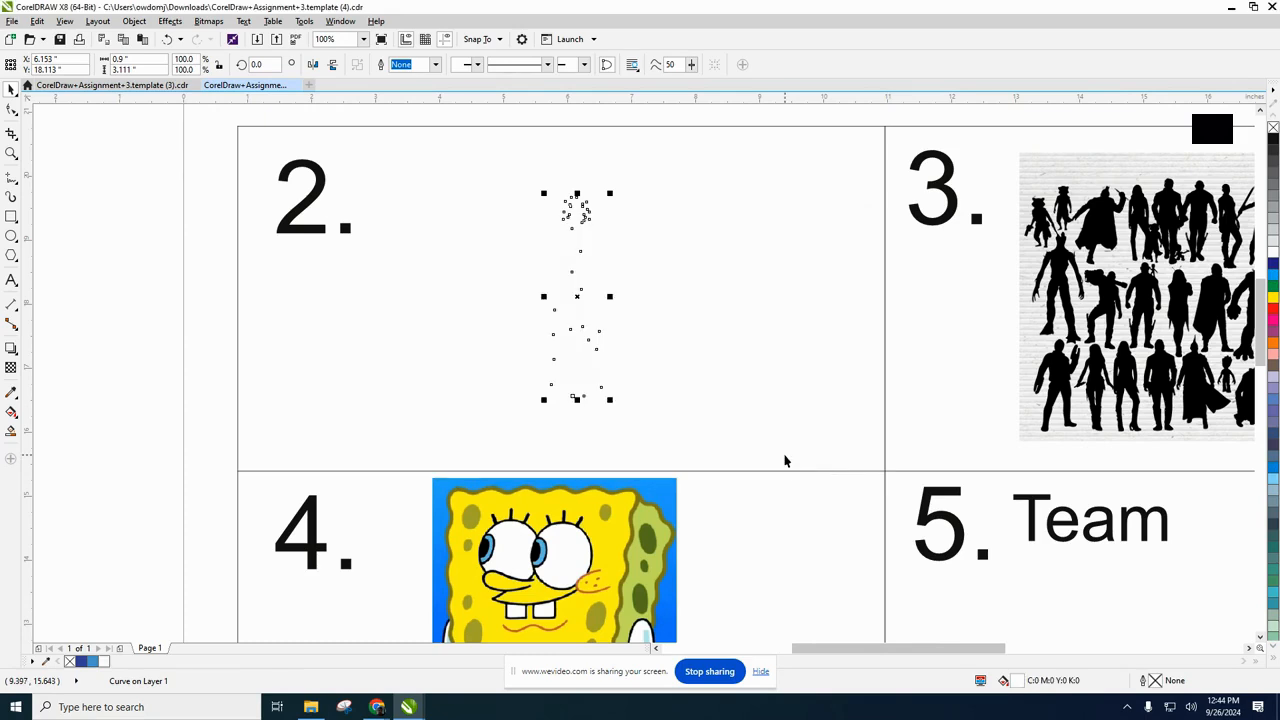
Give the traced guitar a red outline of hairline width and deselect it.
double_click(1155, 681)
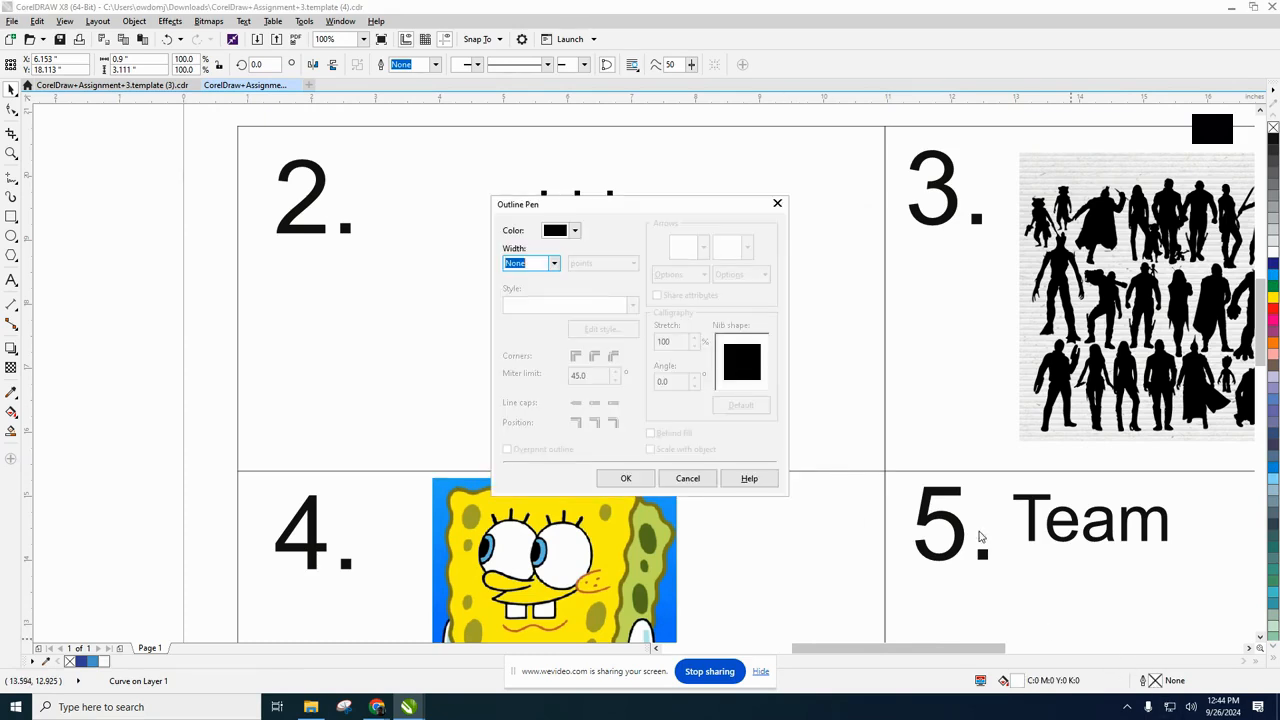
left_click(554, 264)
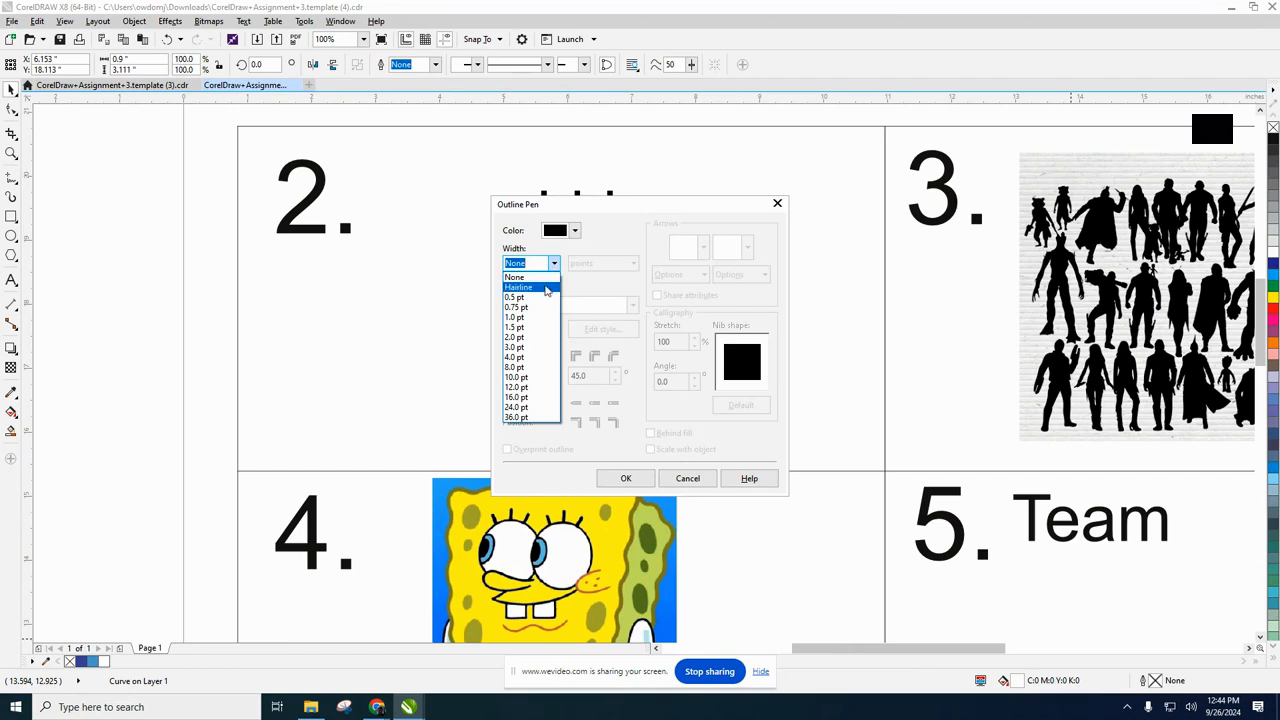
left_click(545, 288)
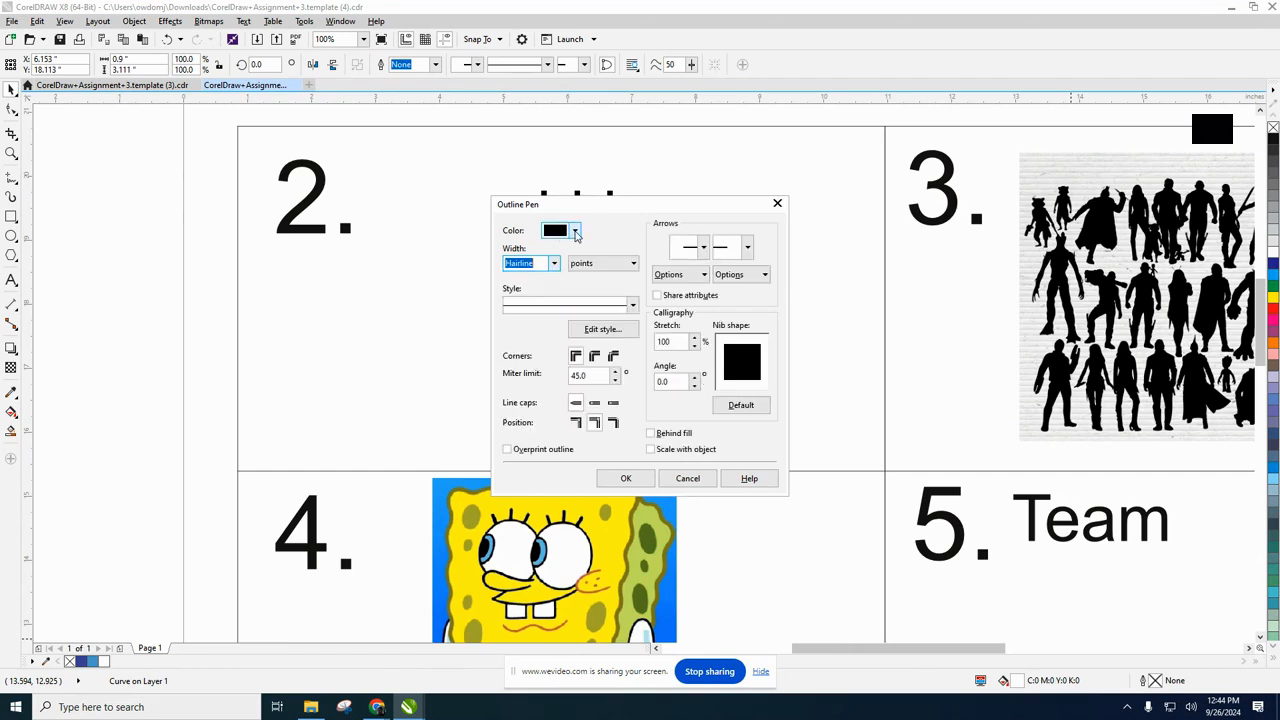
left_click(575, 231)
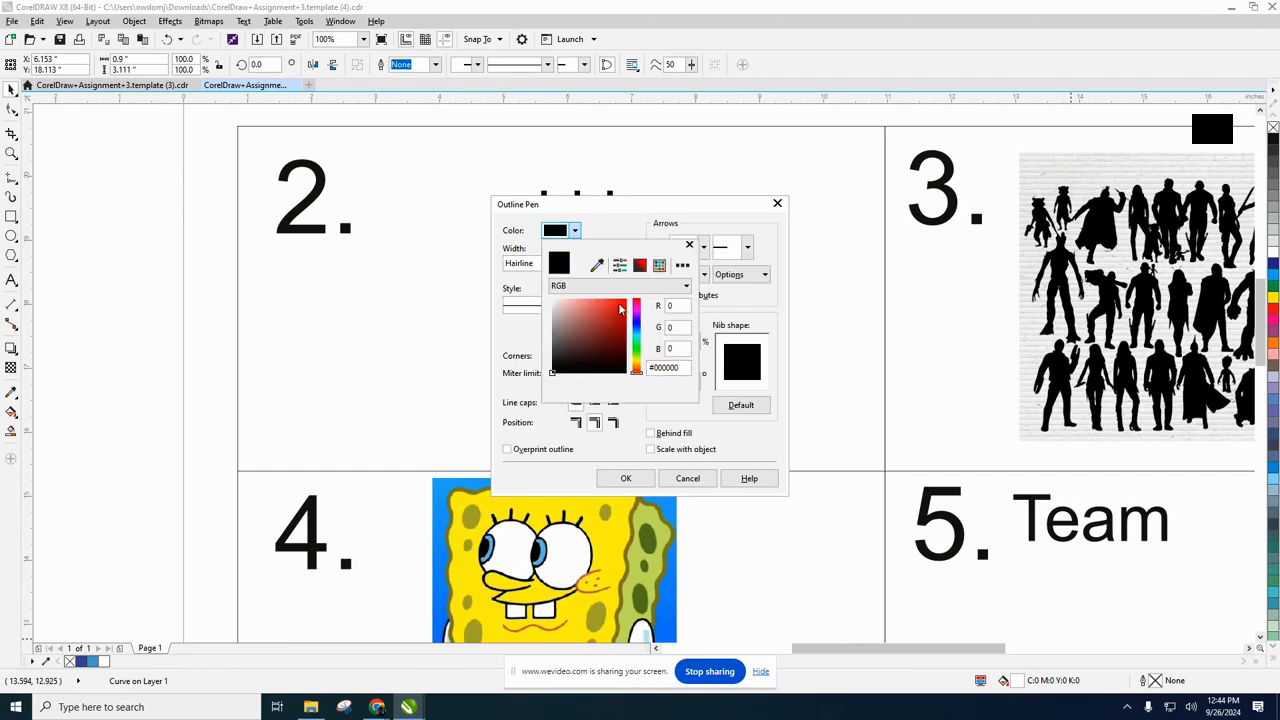
left_click(620, 310)
left_click(625, 479)
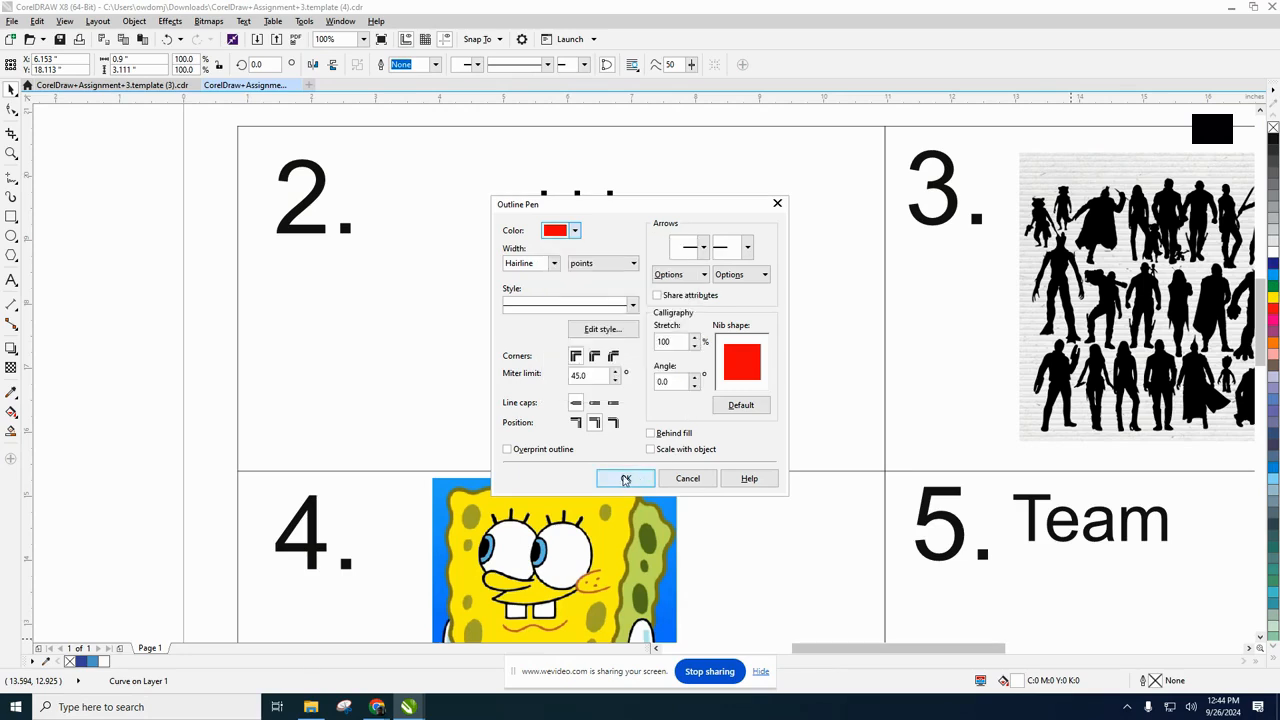
left_click(697, 331)
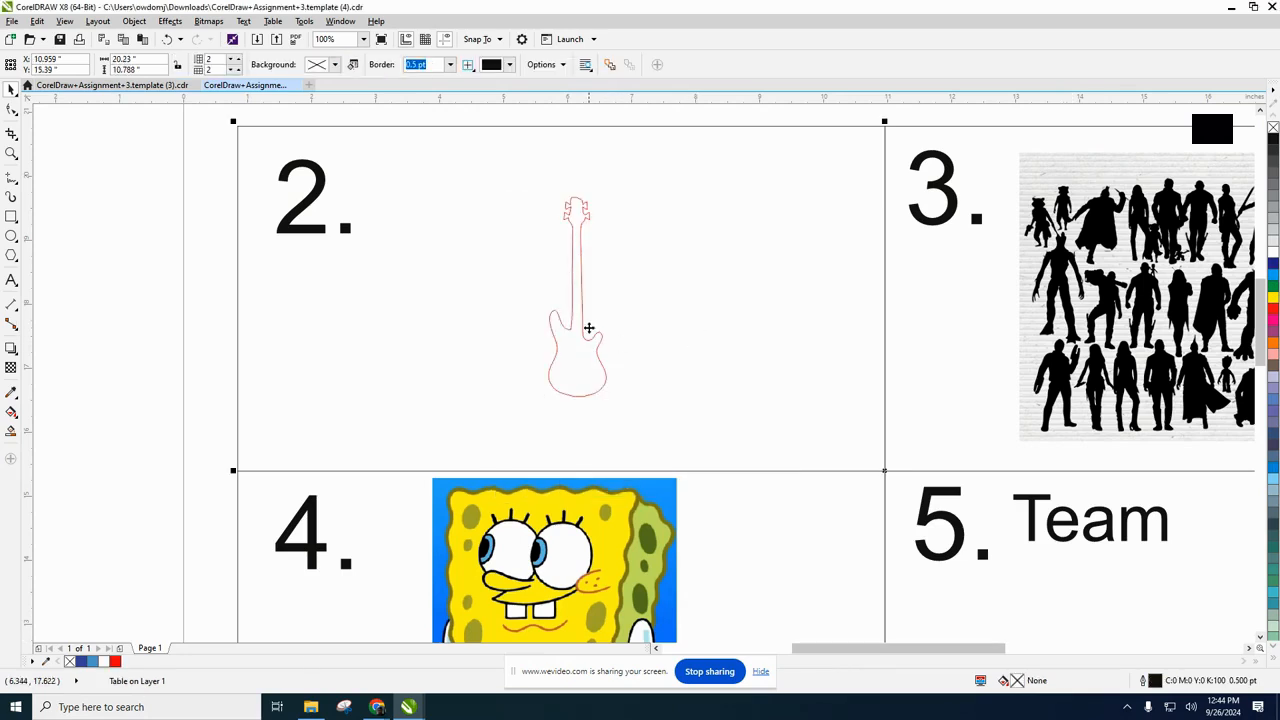
Check the box 3 instructions in the assignment document, and start a Logo outline trace of the character silhouettes bitmap.
scroll(589, 328, "down", 2)
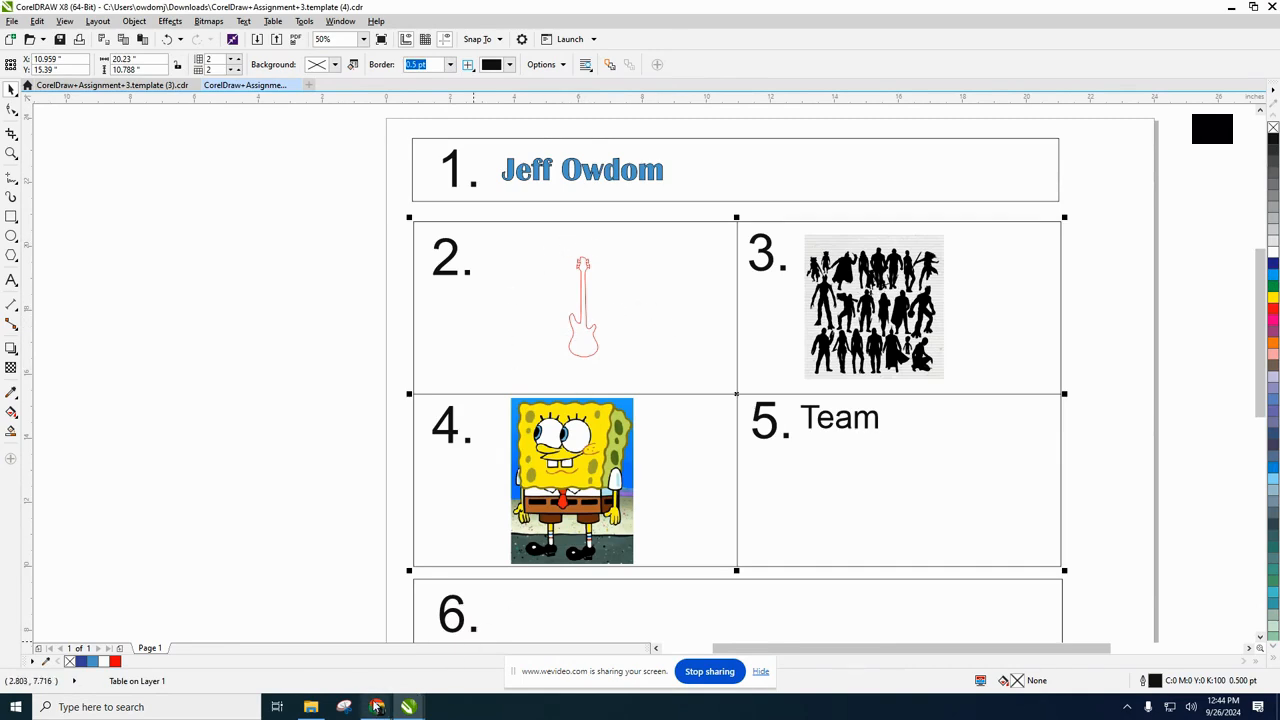
mouse_move(375, 708)
left_click(271, 643)
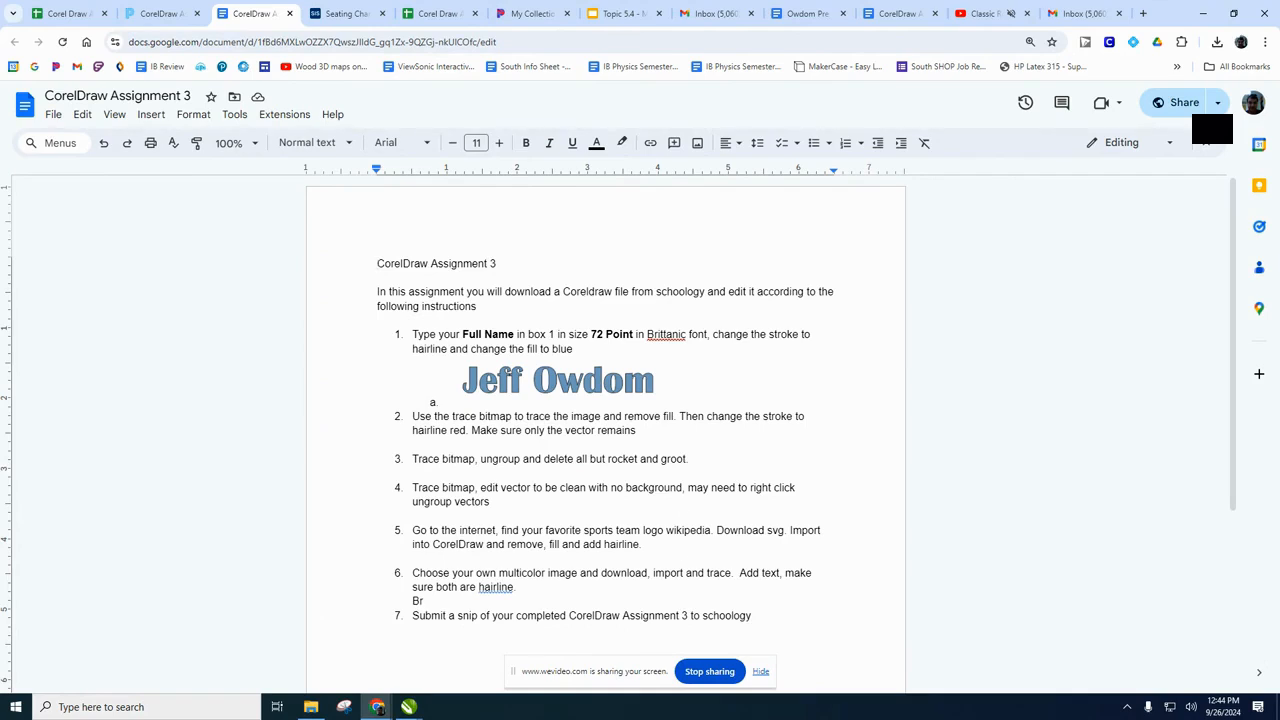
mouse_move(408, 707)
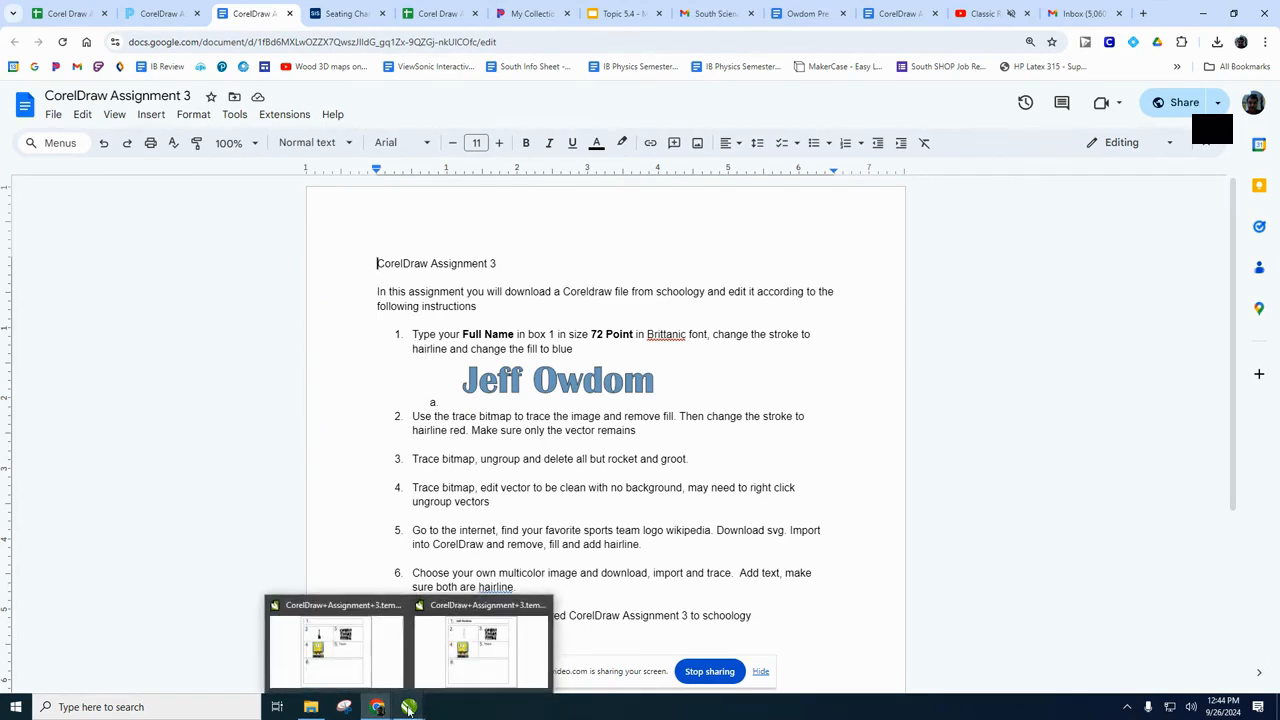
left_click(467, 650)
scroll(921, 282, "up", 3)
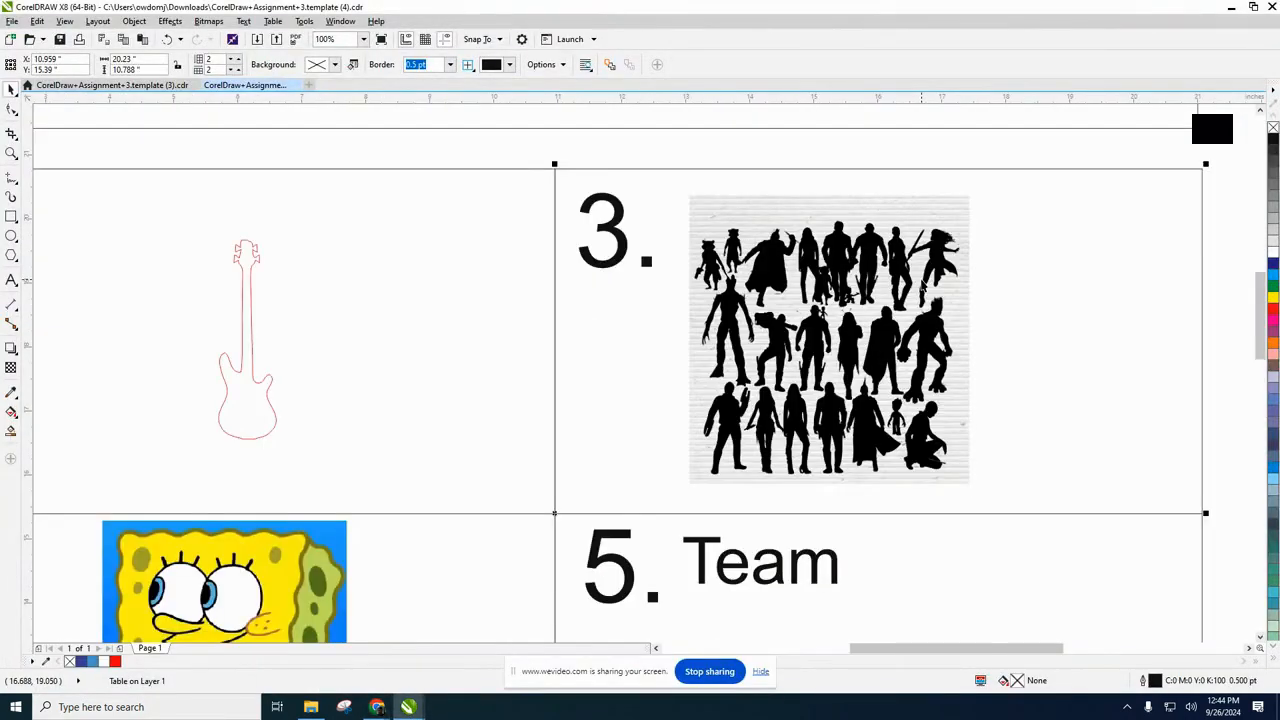
left_click(846, 328)
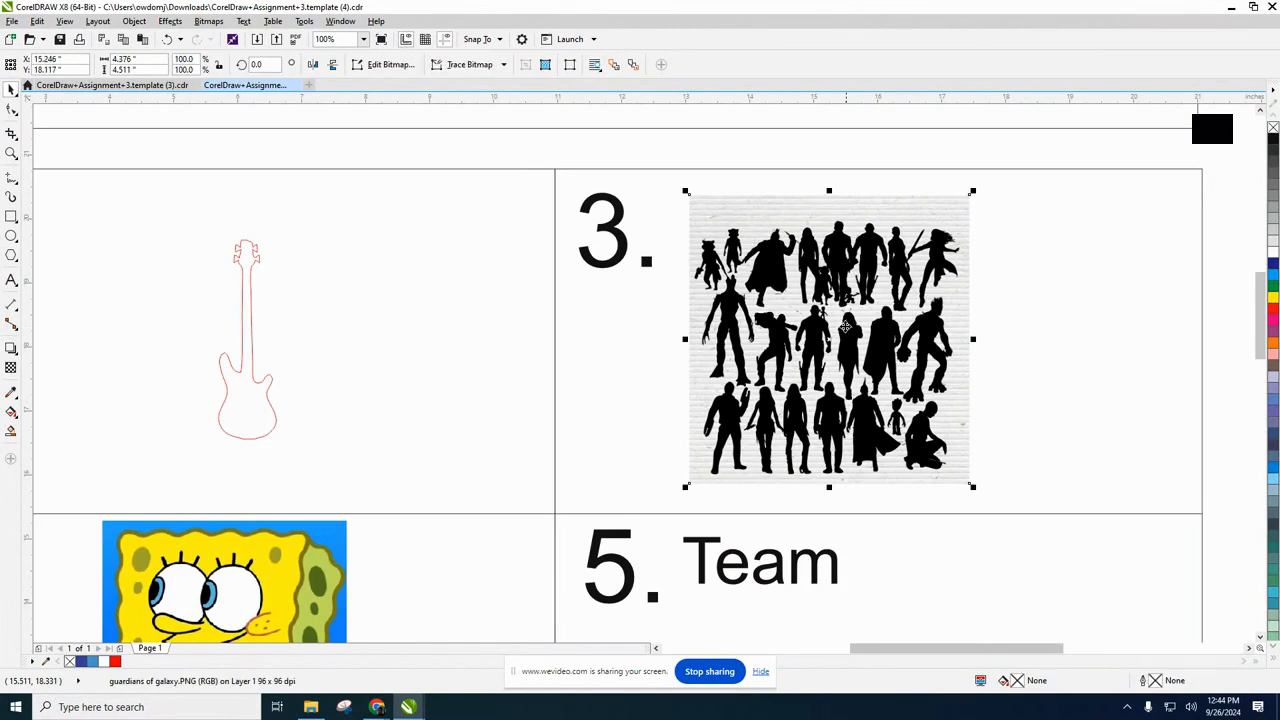
left_click(478, 66)
mouse_move(488, 112)
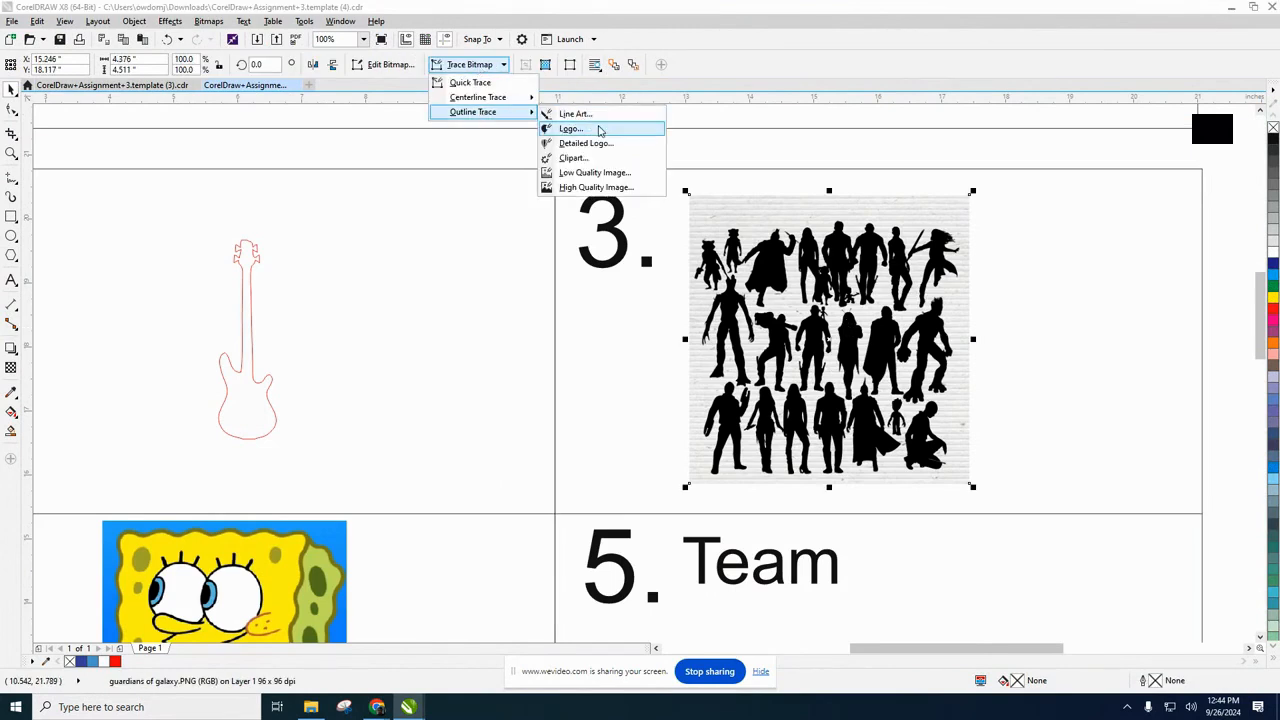
left_click(598, 129)
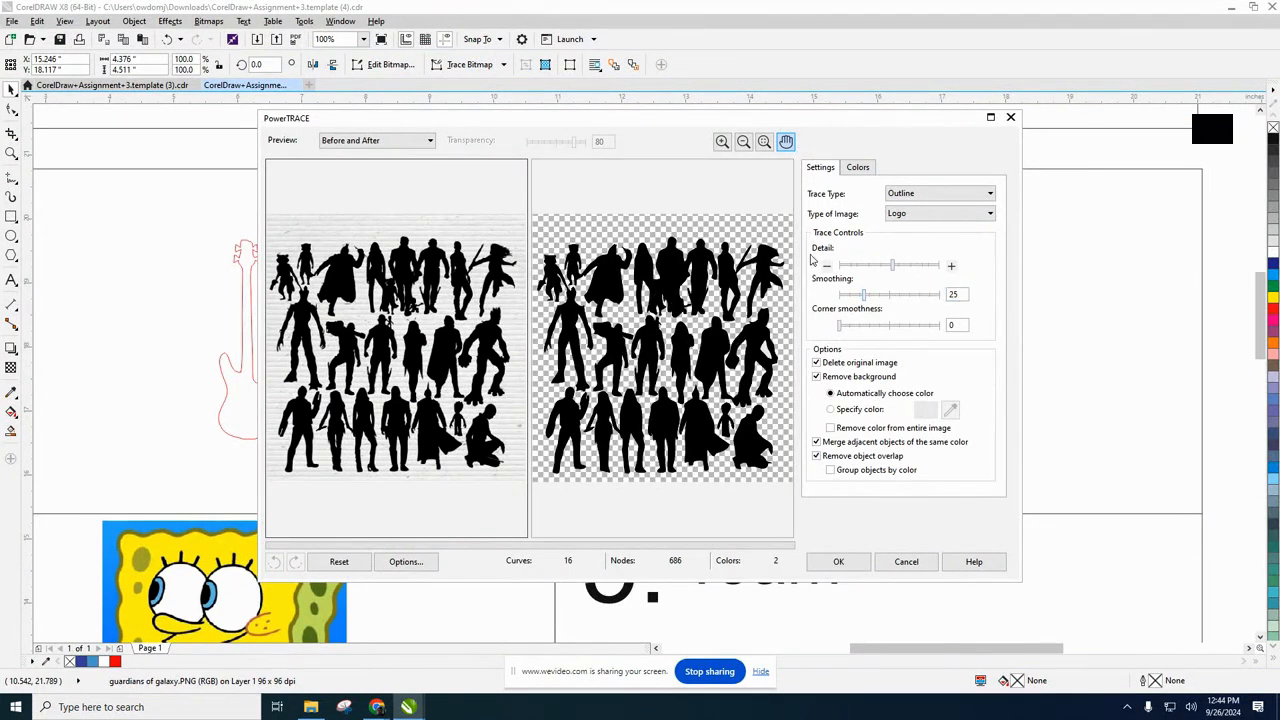
Change the silhouette trace's image type to Clipart and raise its detail almost to the maximum.
left_click(912, 267)
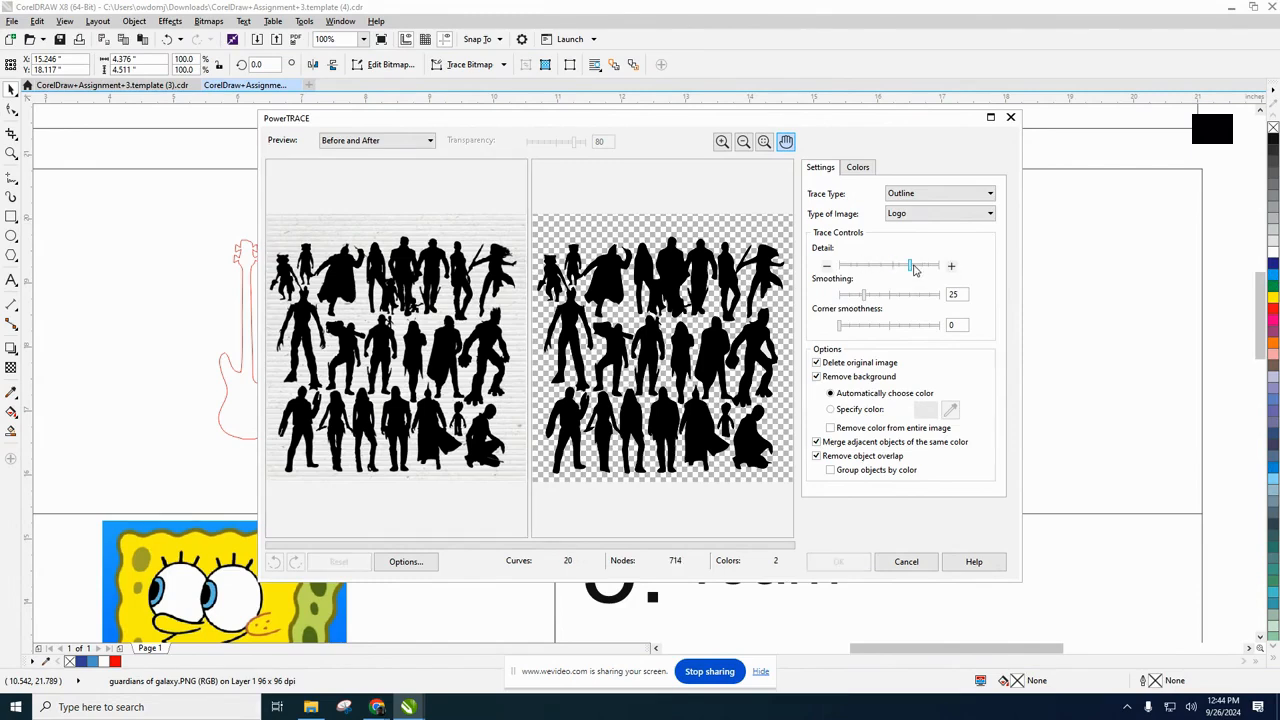
left_click(920, 267)
left_click(931, 267)
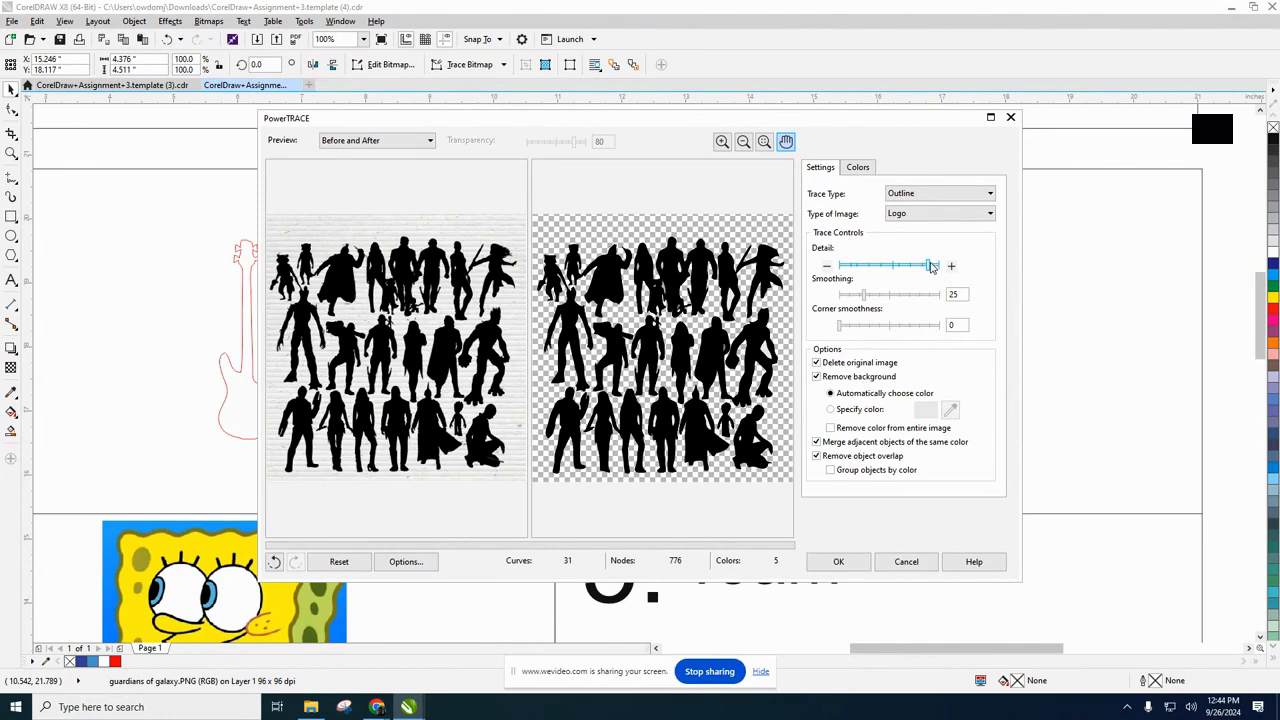
left_click(940, 216)
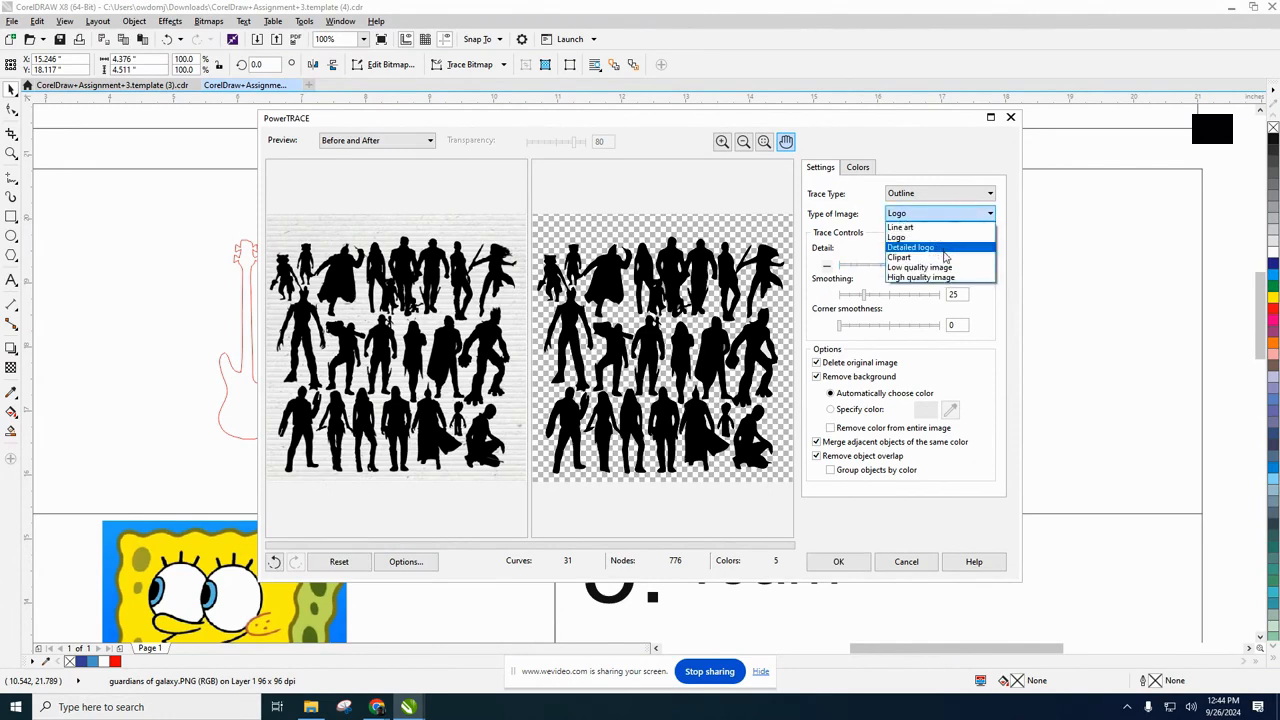
left_click(946, 258)
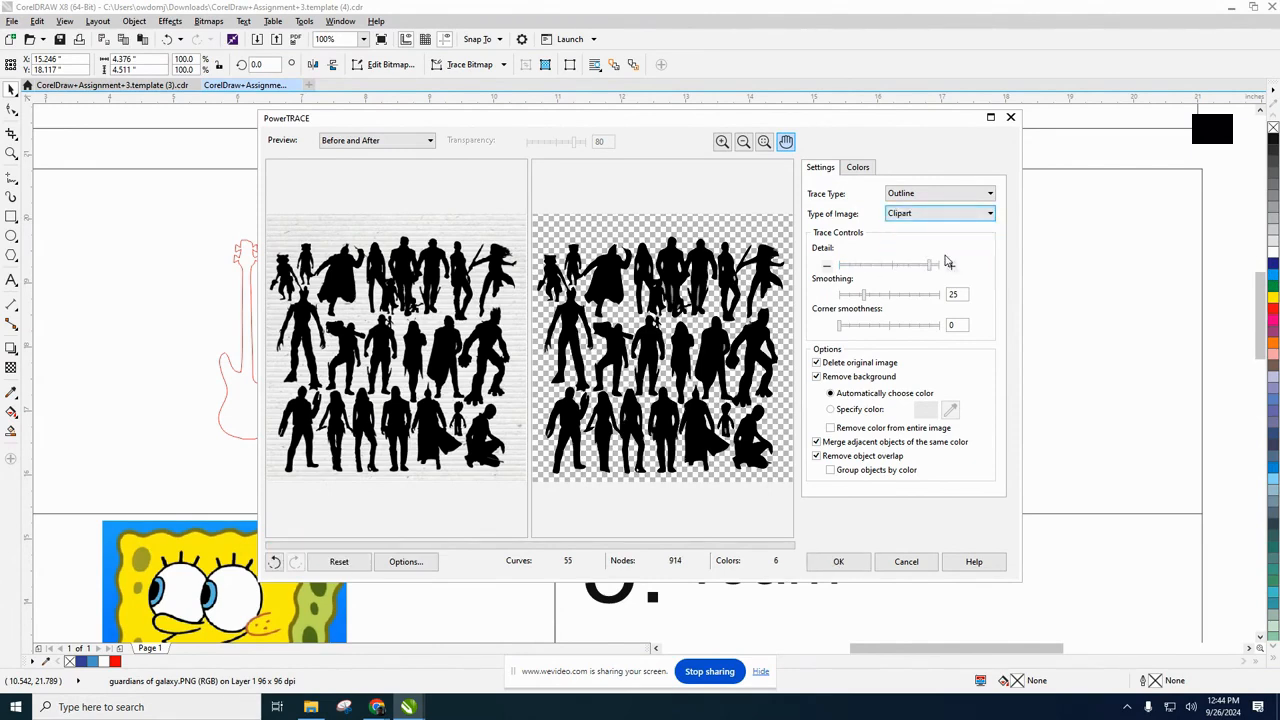
left_click(937, 267)
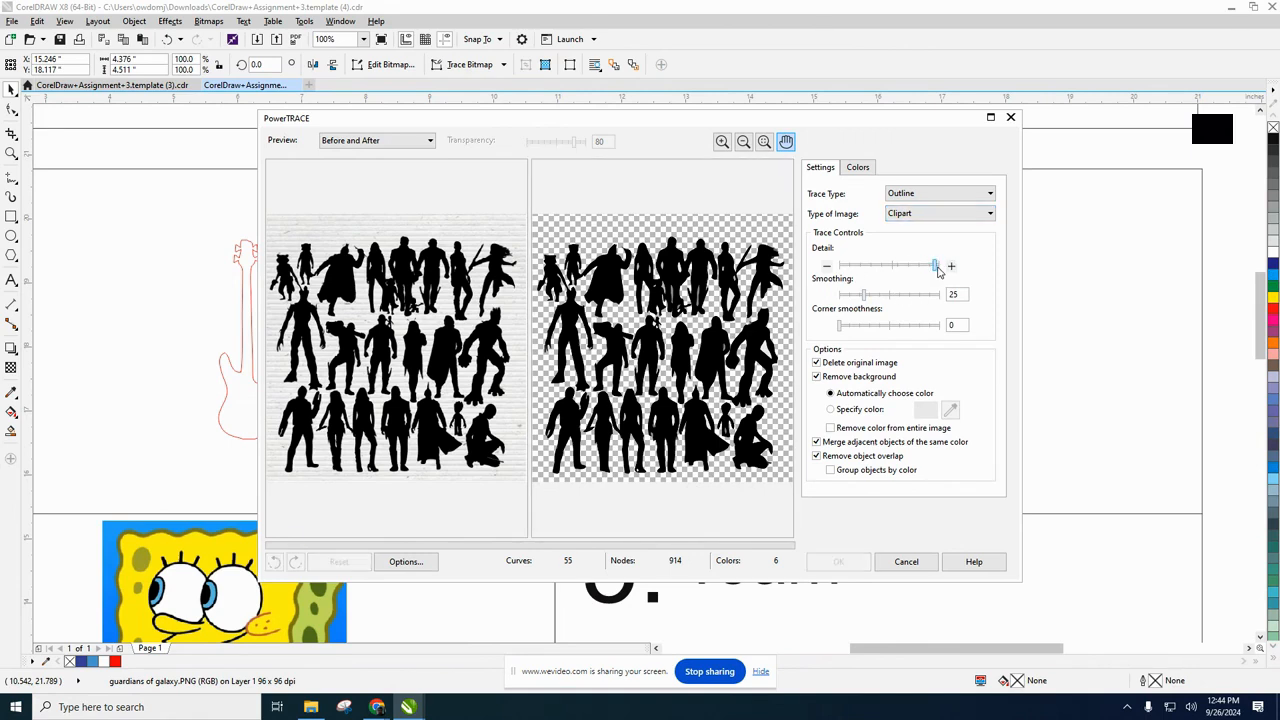
Set the colour mode of the silhouette trace to Black and White.
left_click(858, 168)
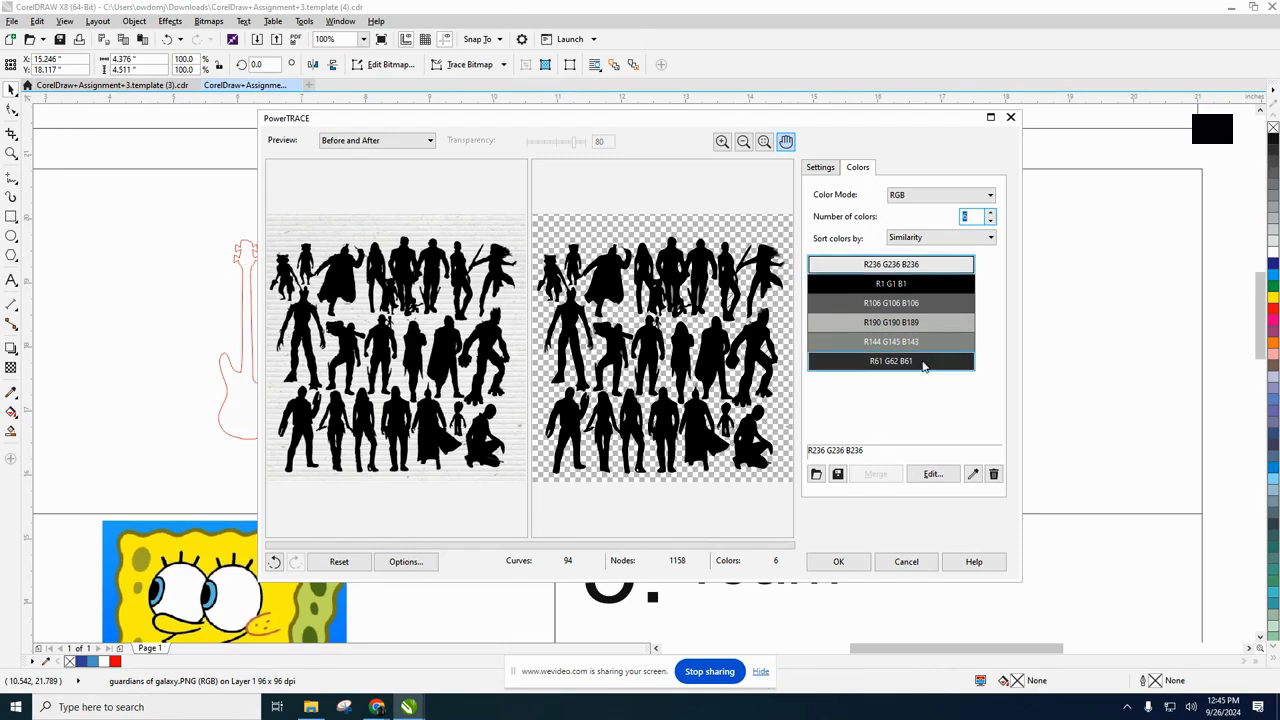
left_click(920, 197)
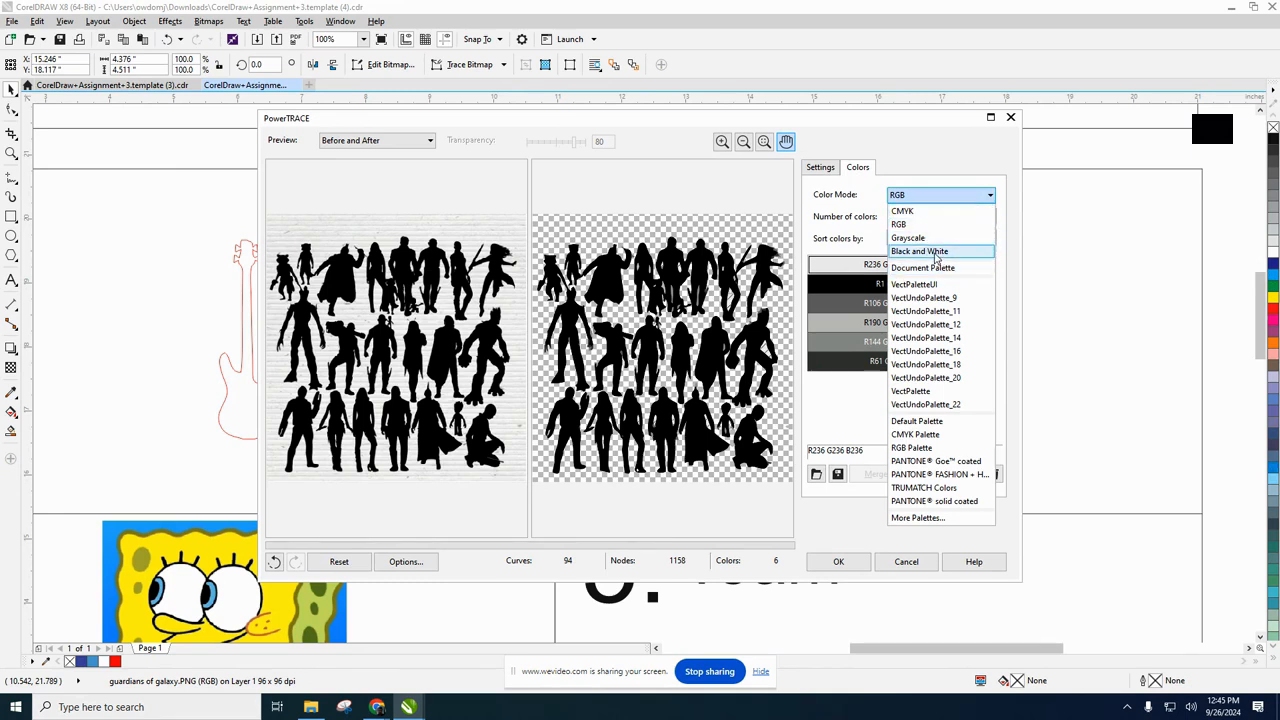
left_click(937, 254)
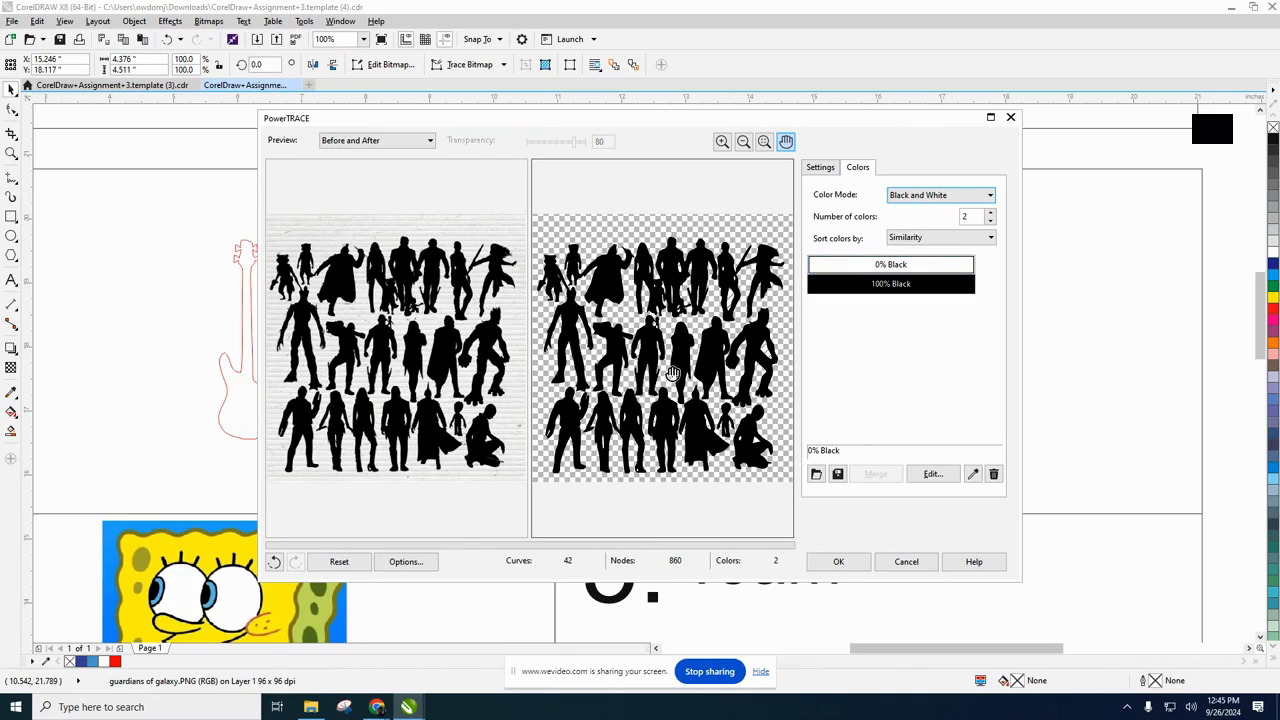
Apply the silhouette trace with the original image deleted, and move the traced group about 0.15 inches to the right within box 3.
left_click(819, 167)
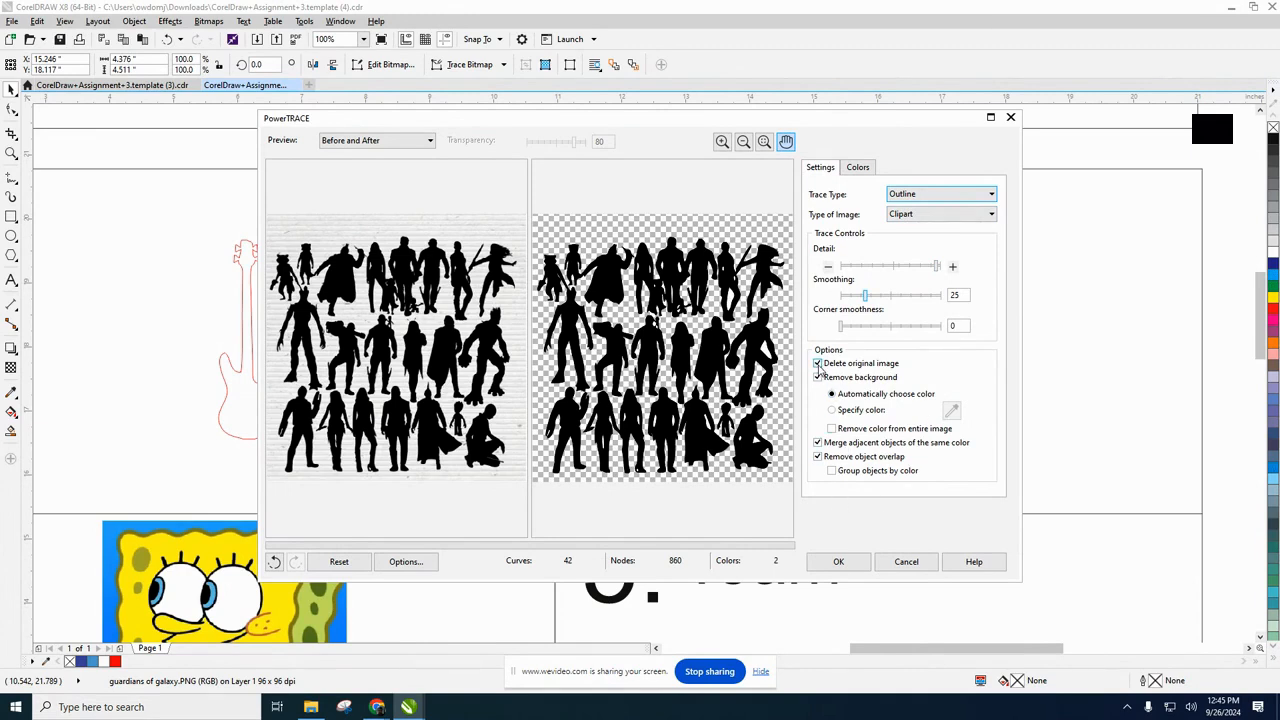
left_click(838, 562)
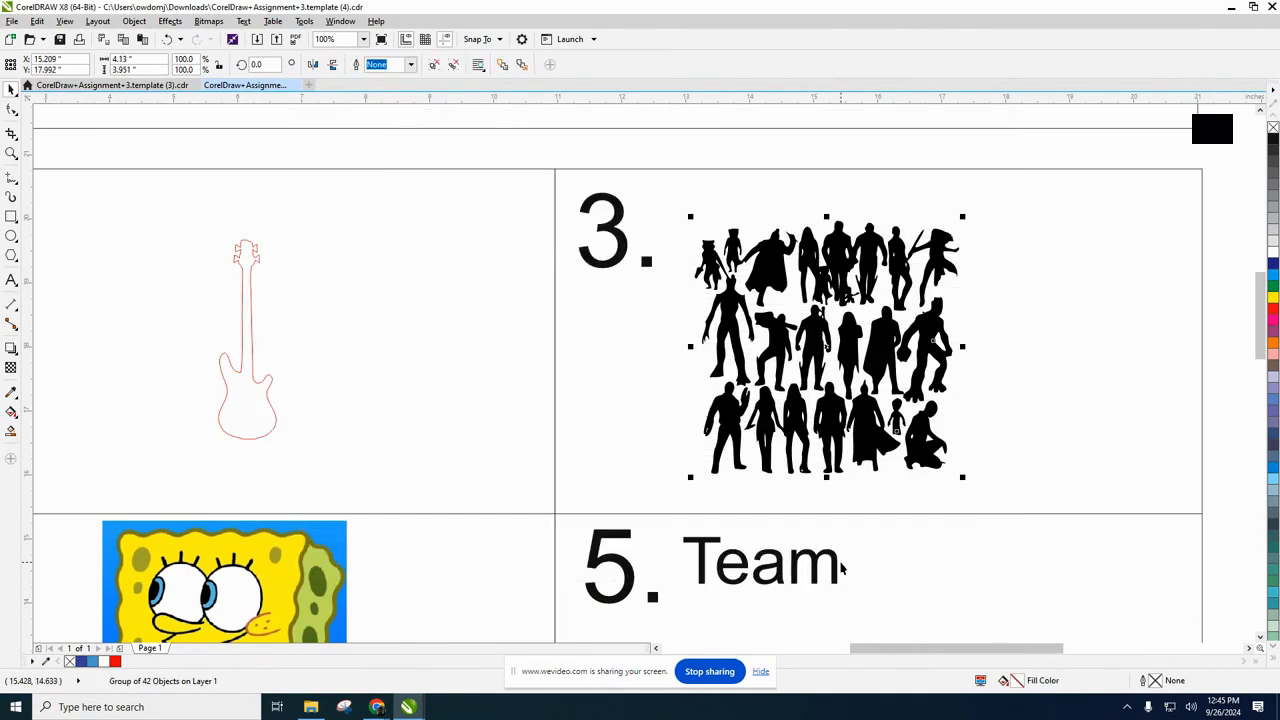
mouse_move(805, 354)
left_mouse_down()
mouse_move(921, 354)
mouse_move(822, 347)
left_mouse_up()
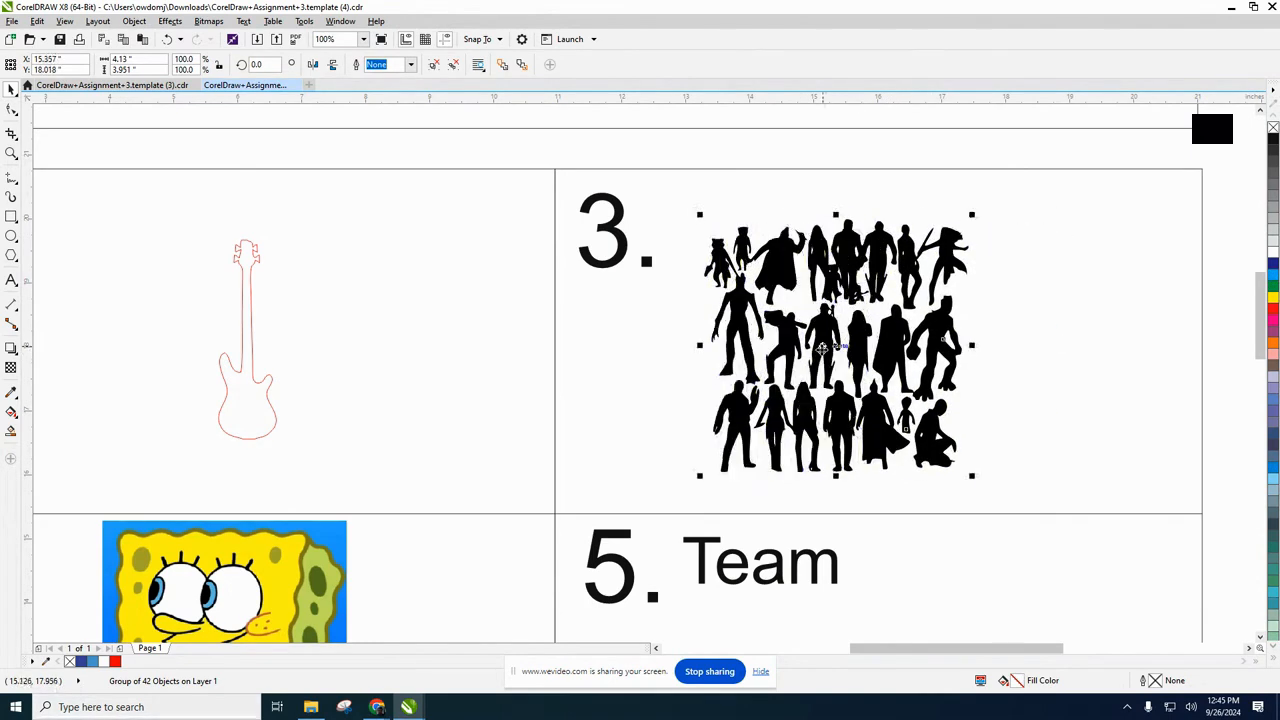
Ungroup the traced character silhouettes in box 3 and clear the selection.
right_click(824, 347)
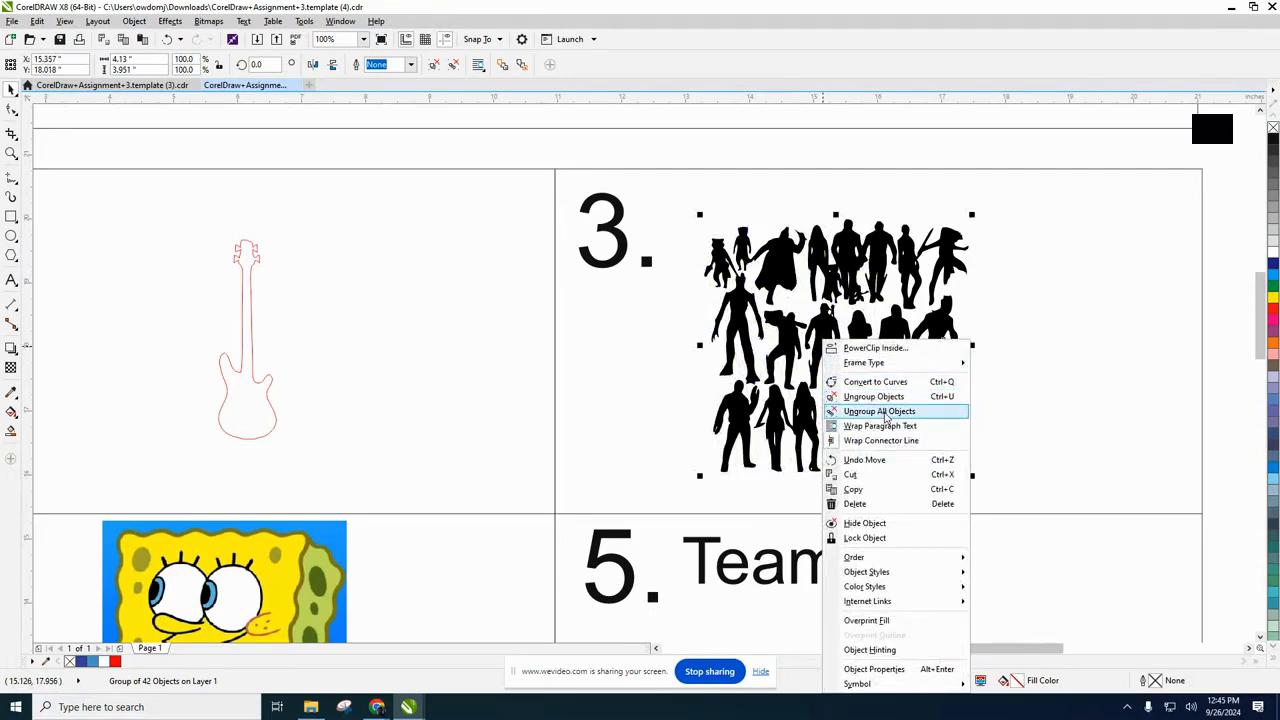
left_click(779, 327)
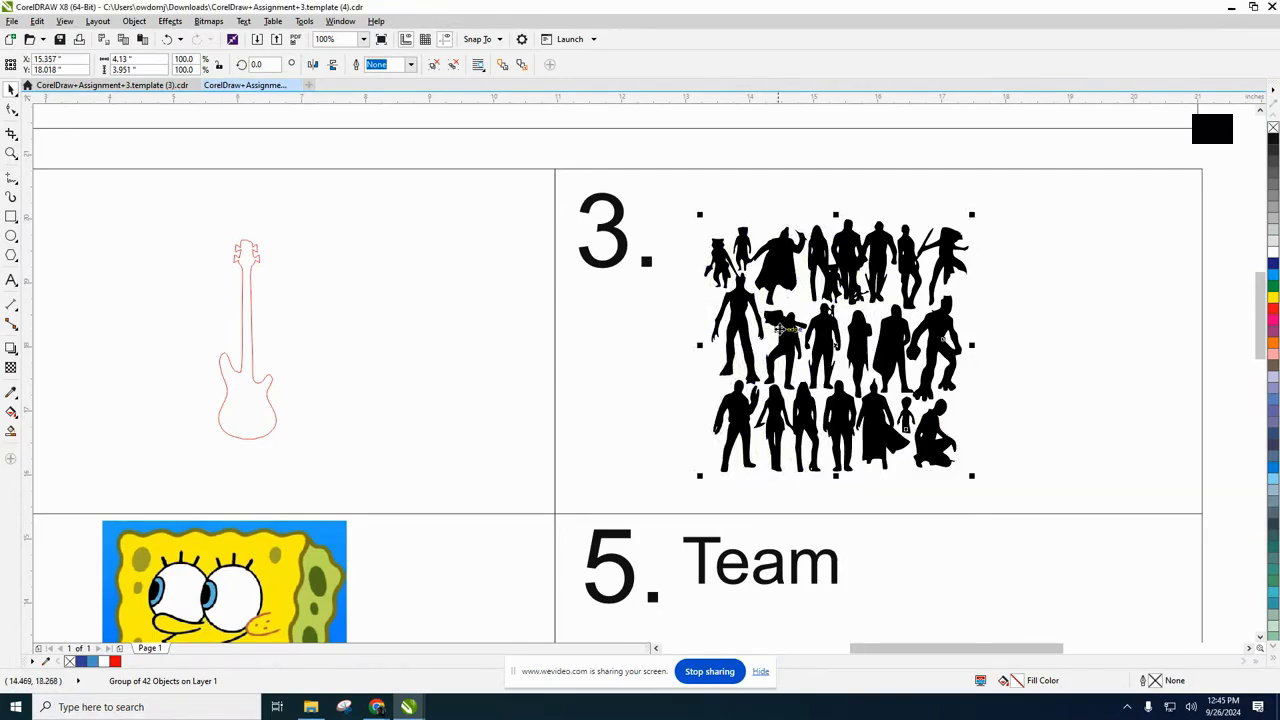
right_click(824, 330)
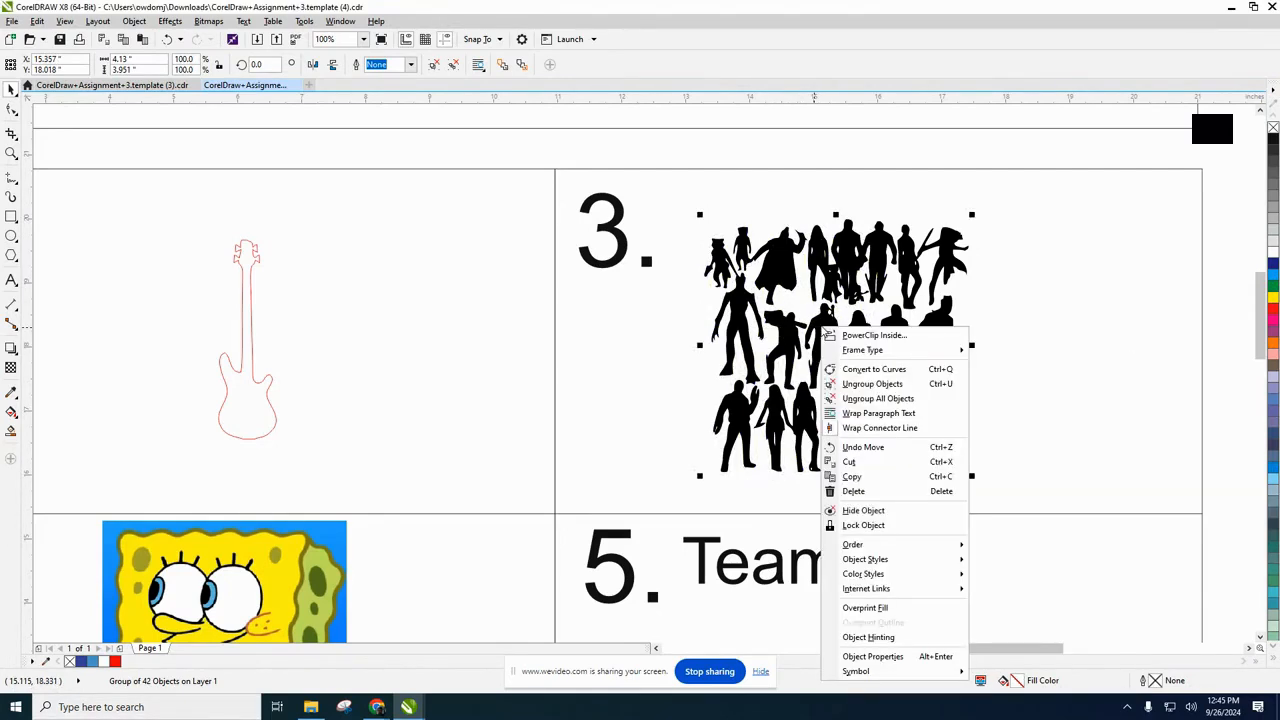
left_click(876, 386)
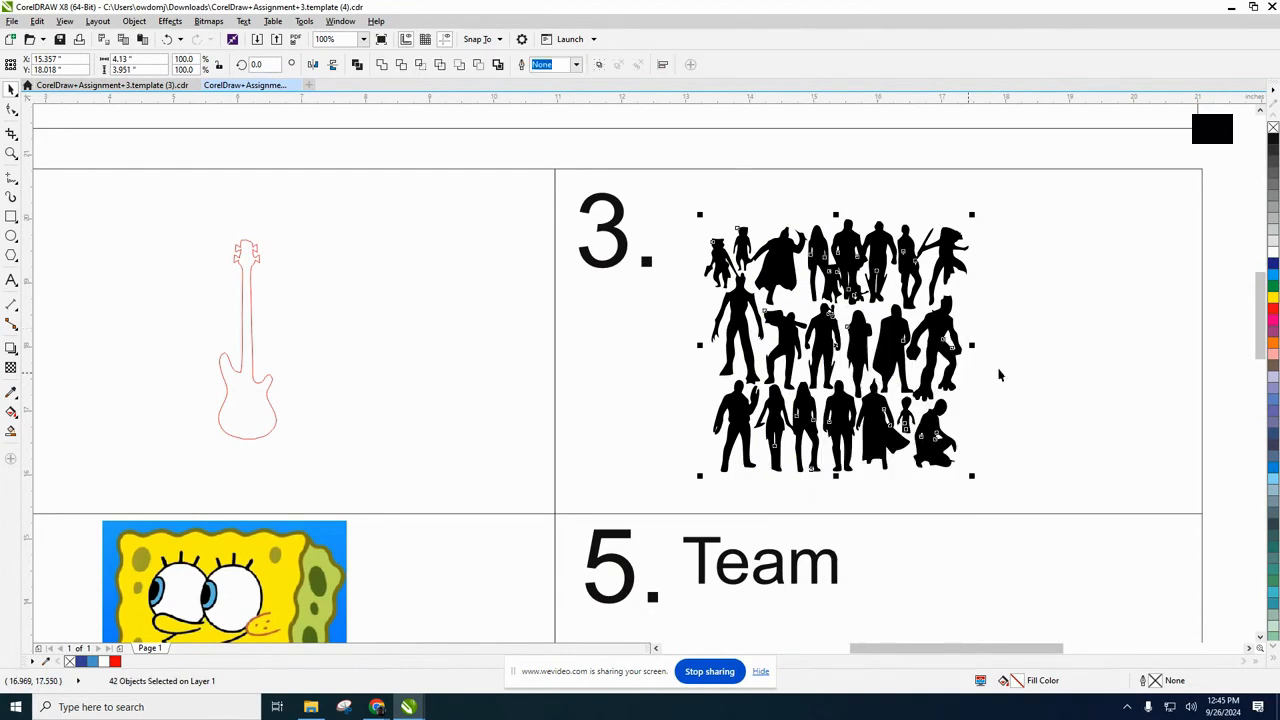
left_click(1049, 358)
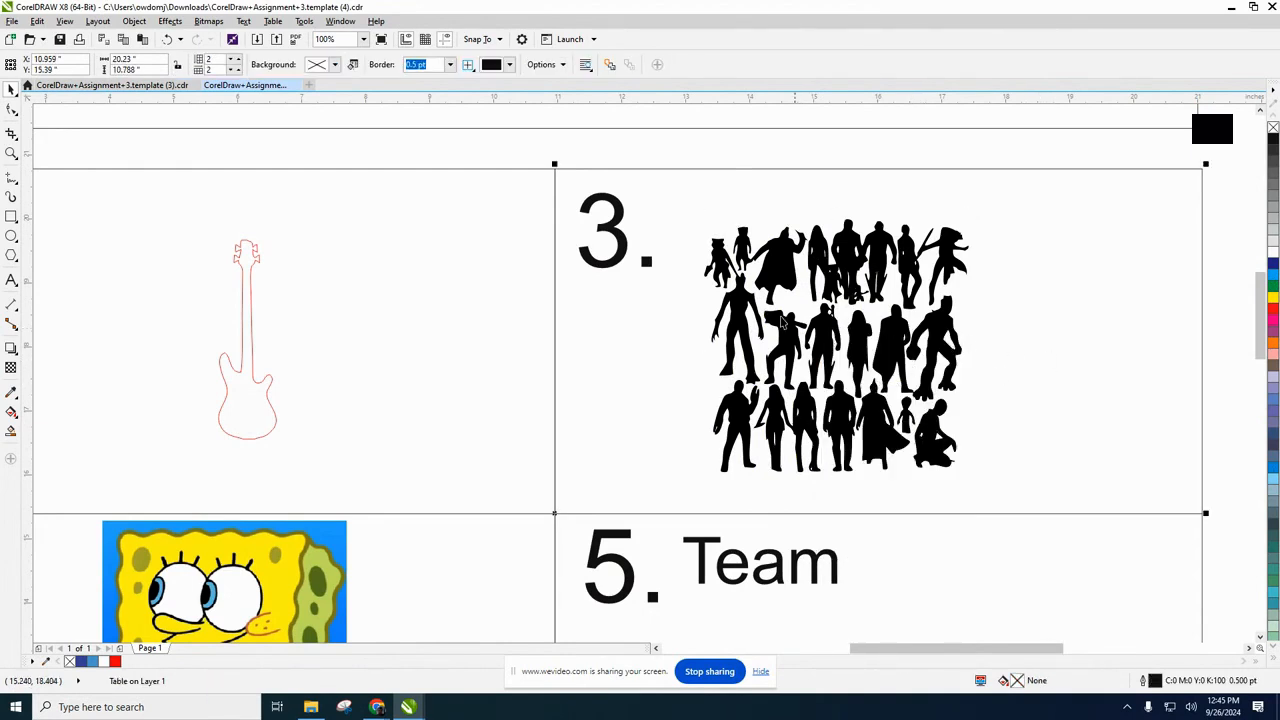
Move the caped-and-creature pair and the crouching figure aside to the right, and shift the Rocket and Groot silhouette about 0.6 inches left.
left_click_drag(930, 346, 1018, 382)
scroll(1018, 382, "up", 4)
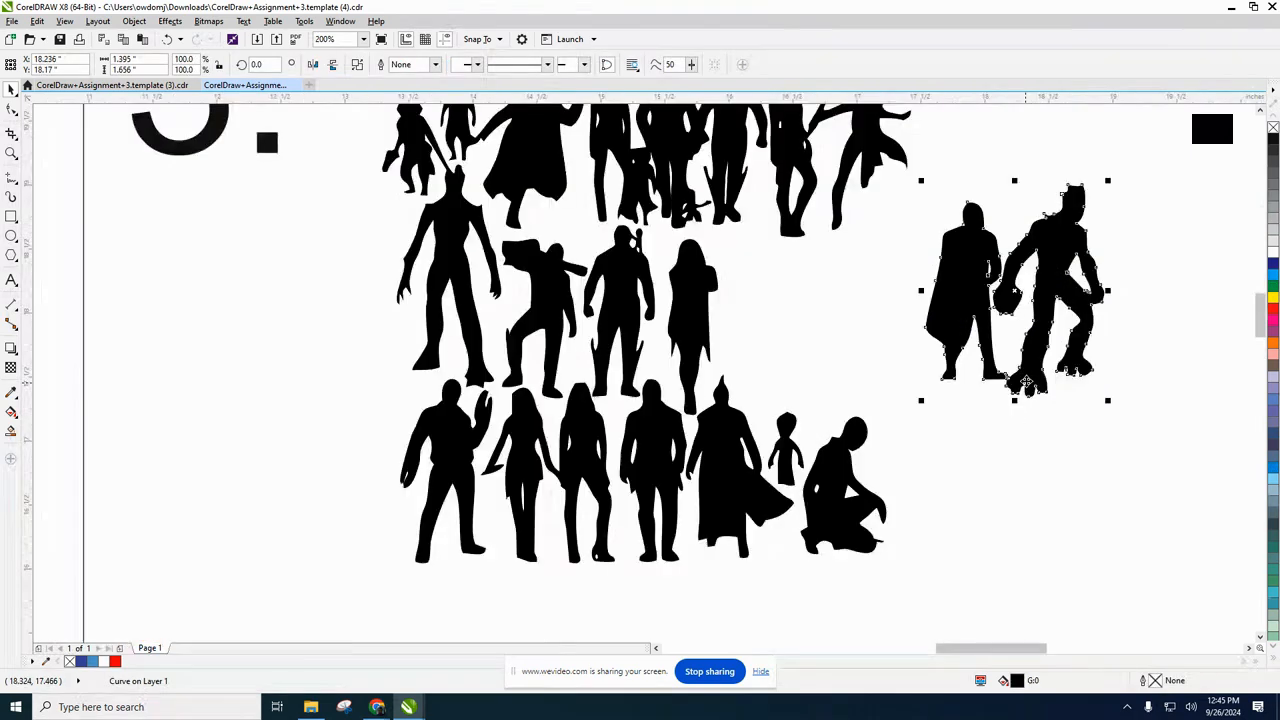
scroll(1018, 388, "down", 2)
scroll(1018, 388, "down", 2)
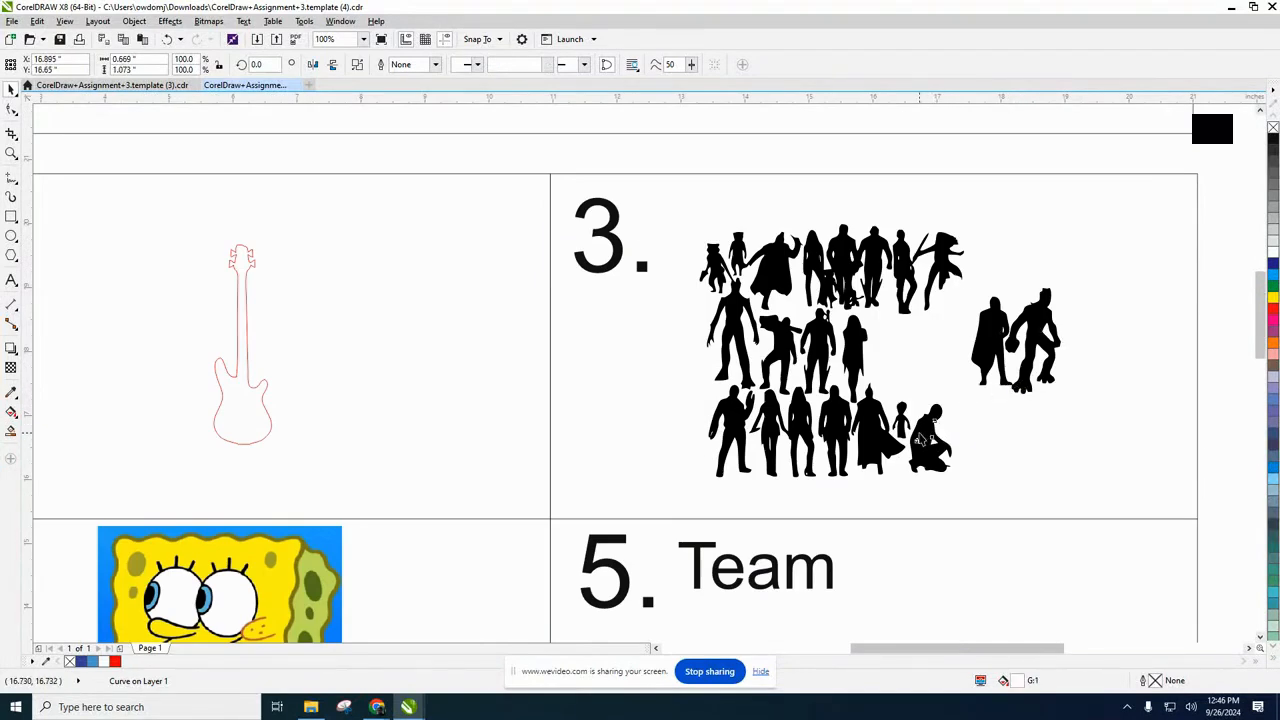
left_click_drag(930, 440, 1015, 404)
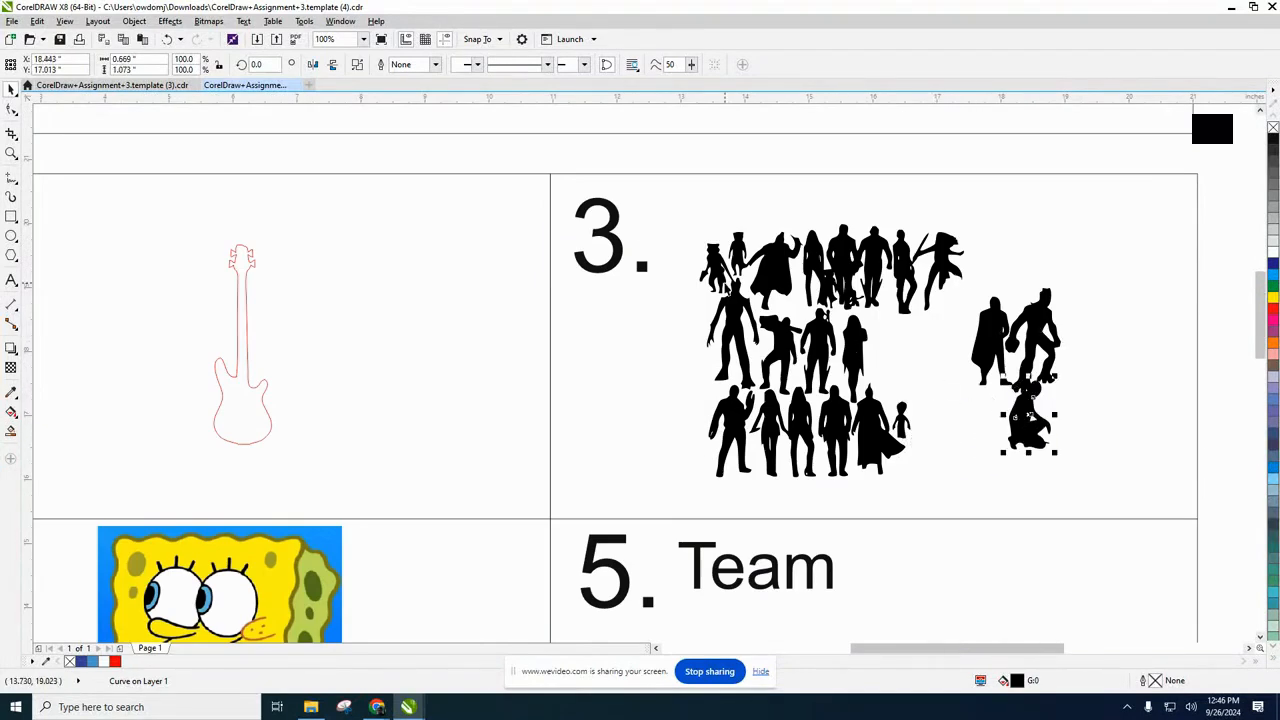
left_click(717, 268)
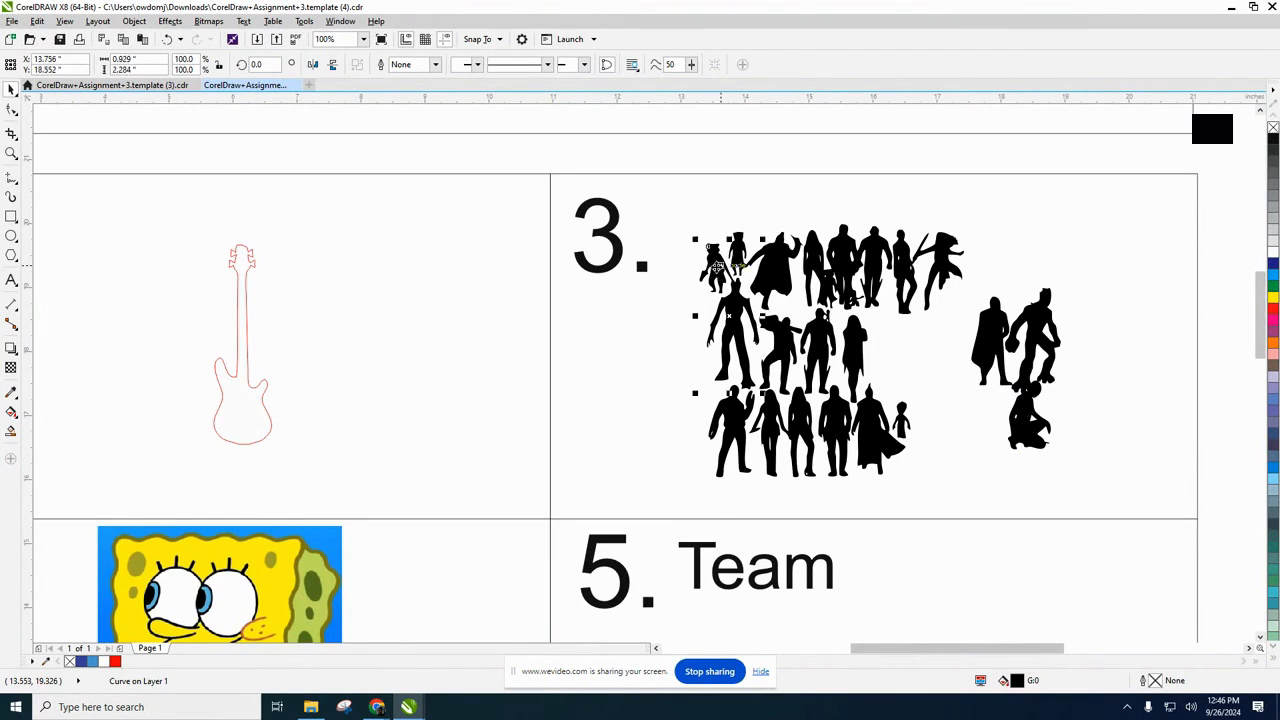
left_click_drag(718, 264, 678, 264)
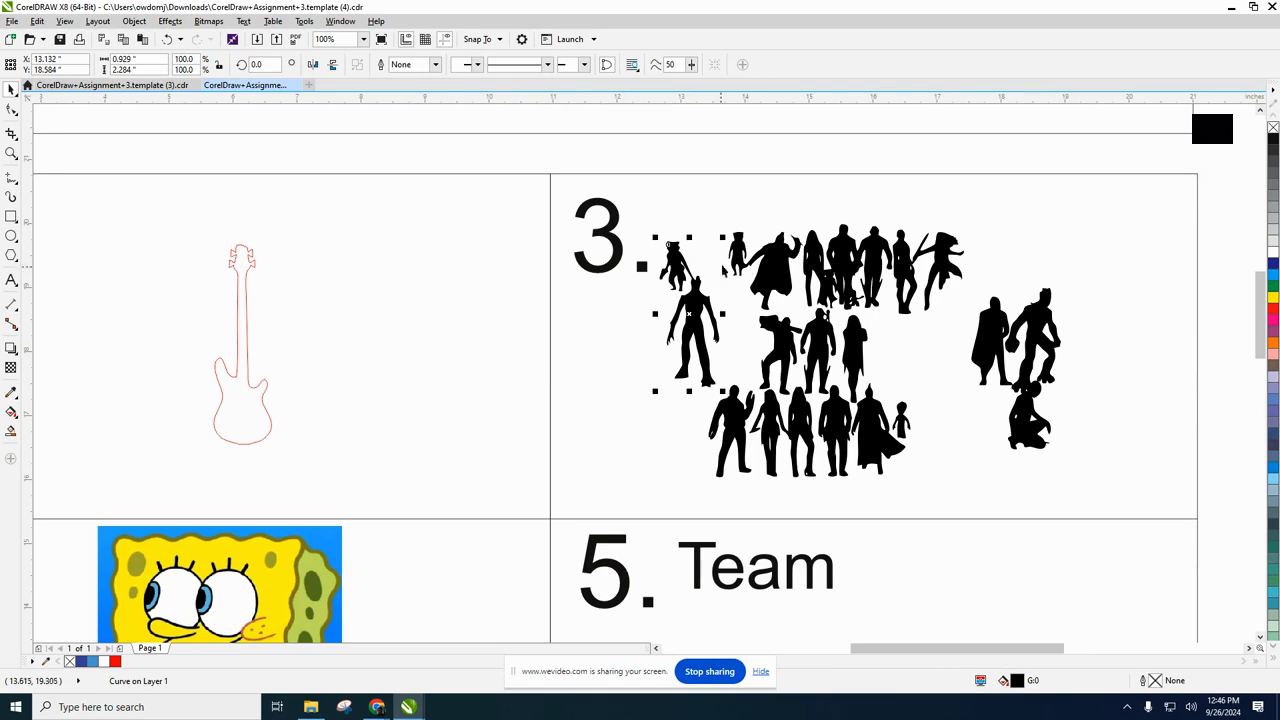
Delete the remaining silhouettes in the upper and middle rows of box 3, keeping Rocket and Groot.
left_click(774, 273)
key("Delete")
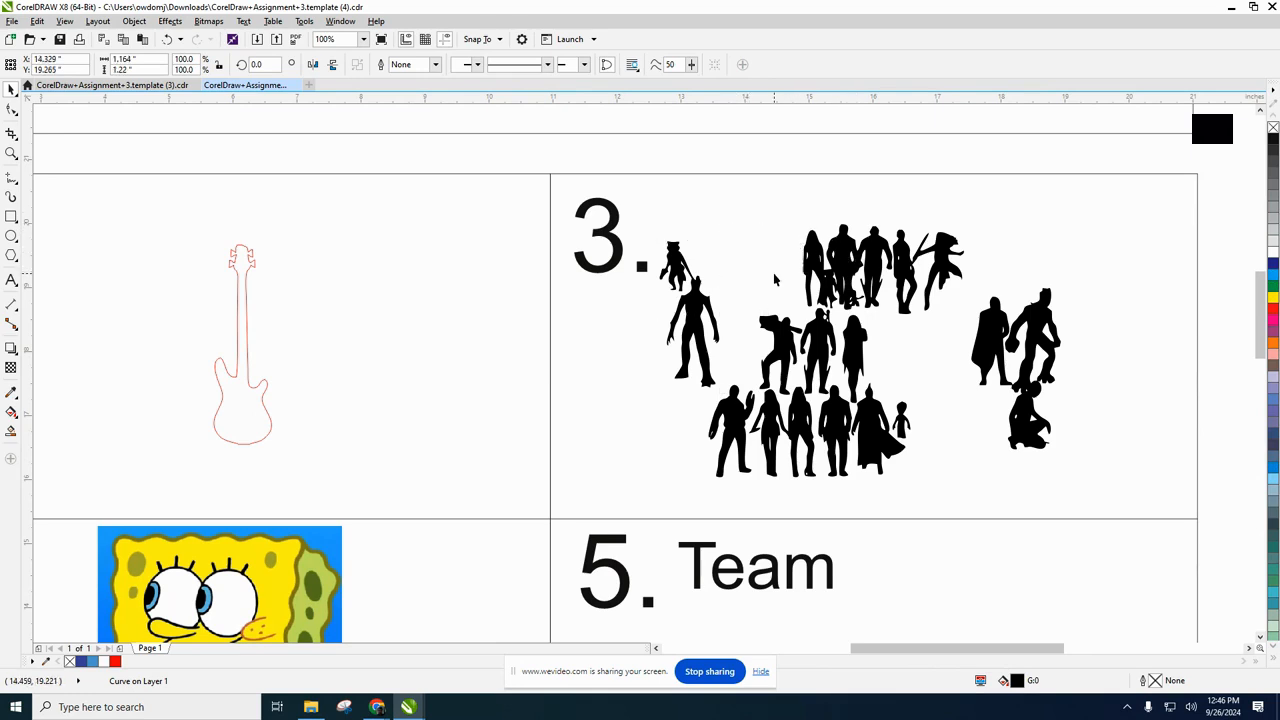
left_click(826, 267)
key("Delete")
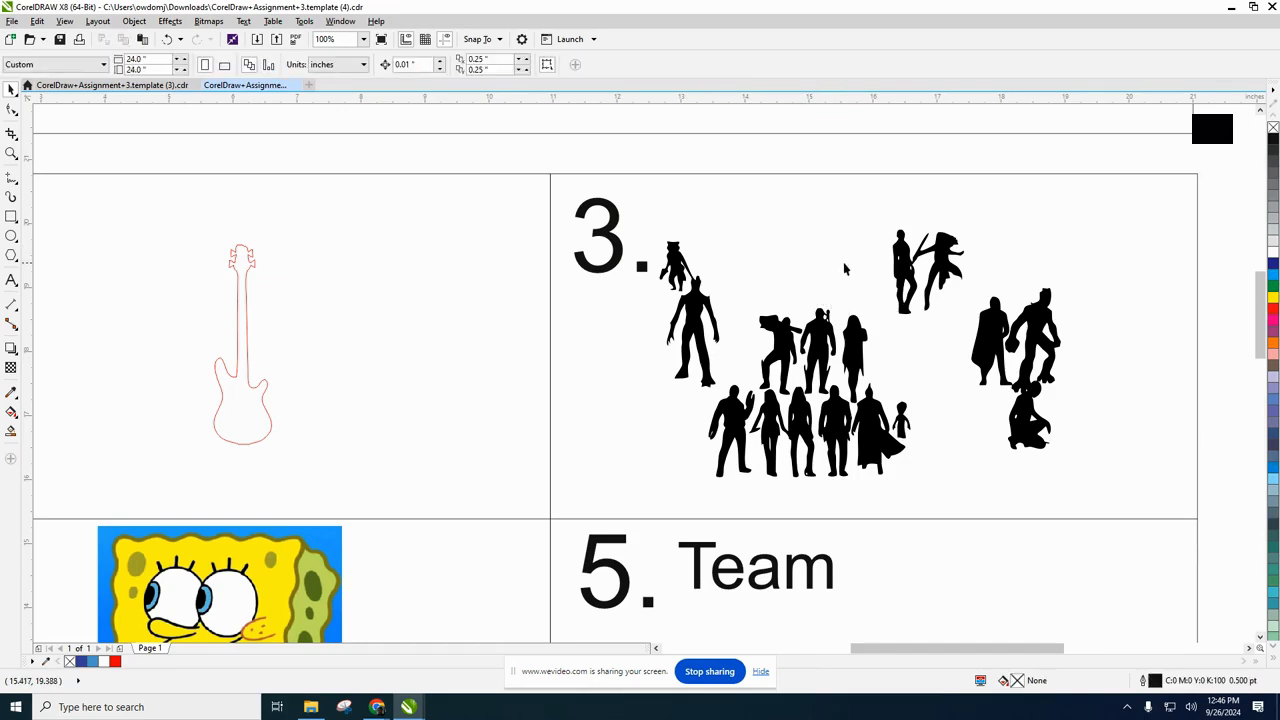
left_click(908, 268)
key("Delete")
left_click(818, 345)
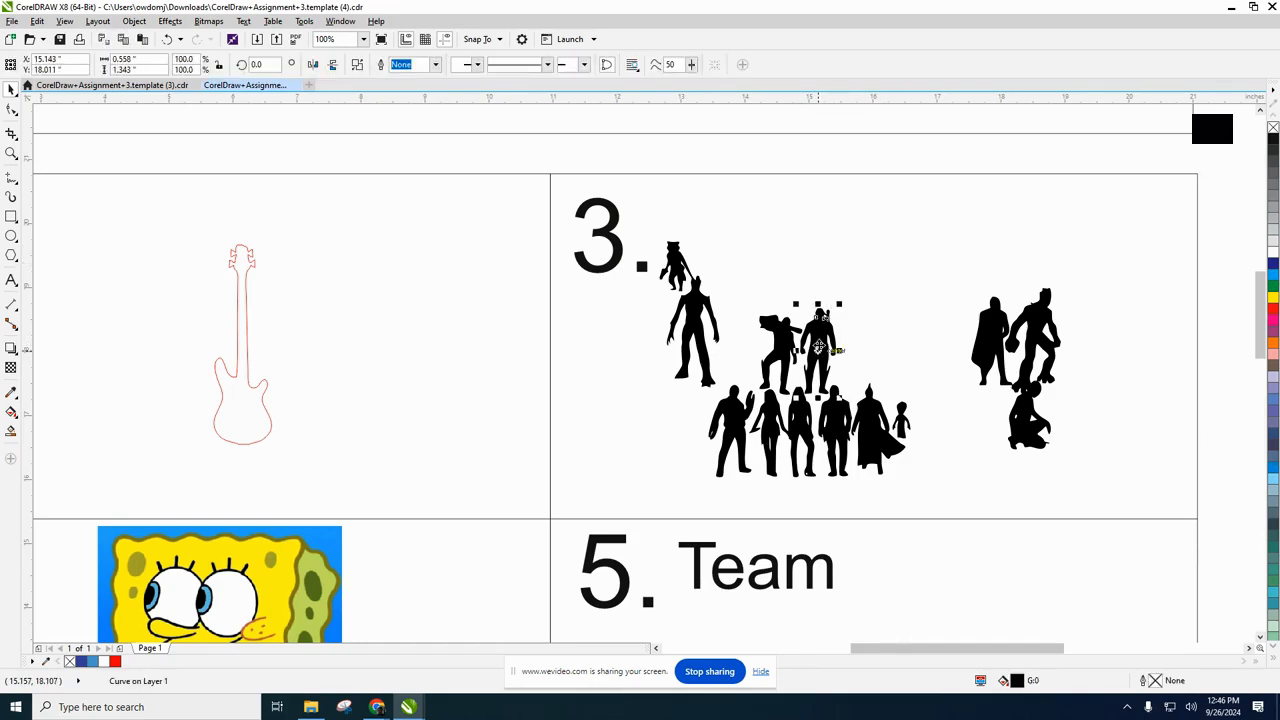
key("Delete")
left_click(776, 345)
key("Delete")
Delete all the silhouettes in the bottom row of box 3, including the small figure and the caped one.
left_click(730, 420)
key("Delete")
left_click(800, 437)
key("Delete")
left_click(836, 430)
key("Delete")
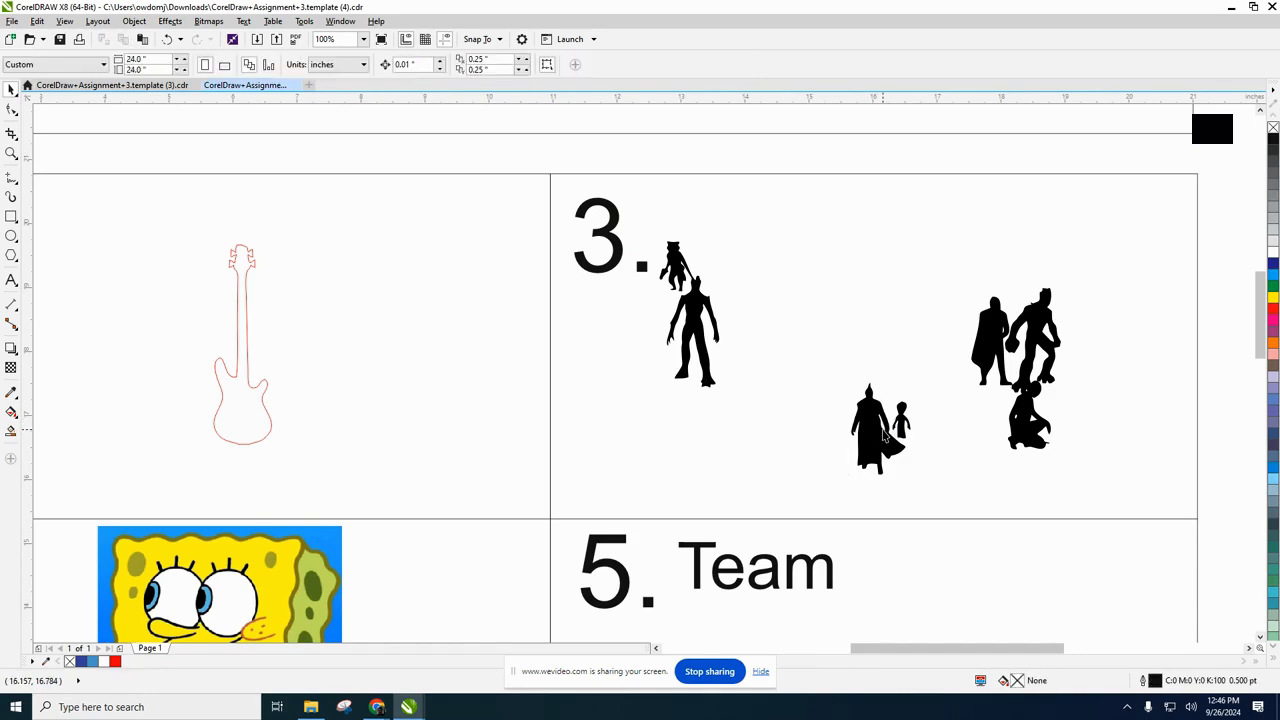
left_click(900, 420)
key("Delete")
left_click(874, 429)
key("Delete")
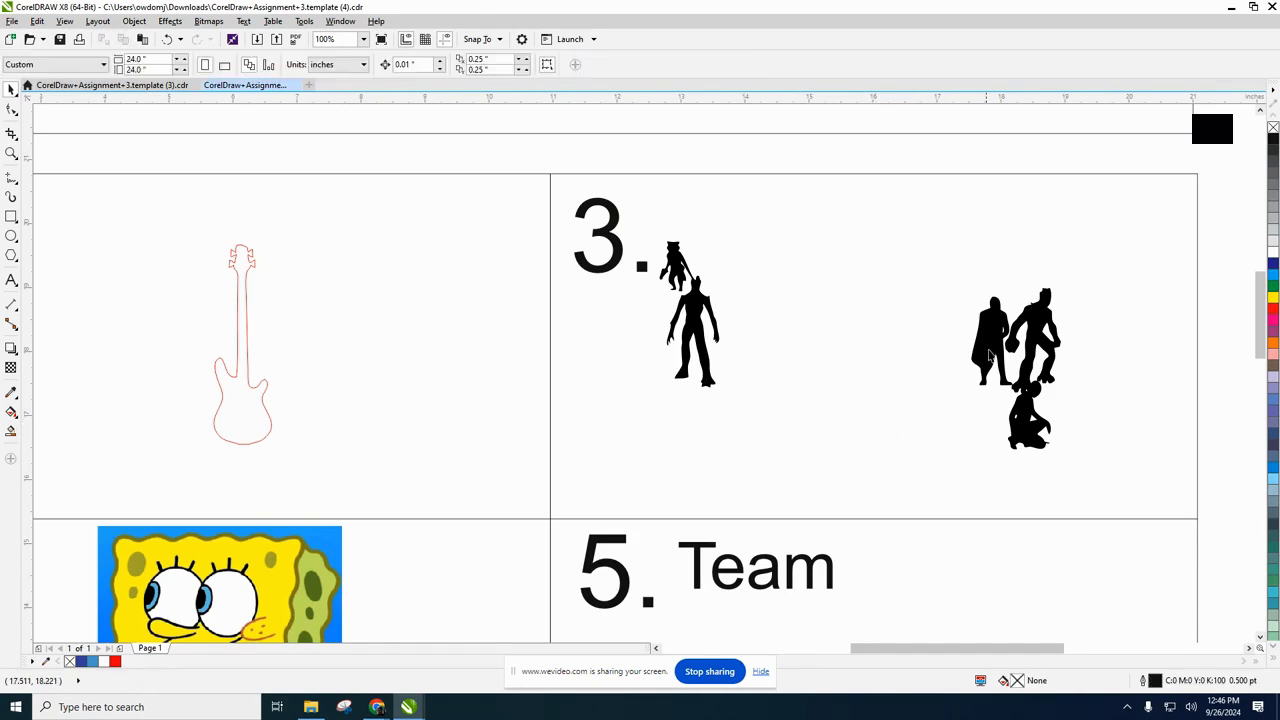
Delete the caped-and-creature pair and the crouching figure at the right side of box 3.
left_click(952, 273)
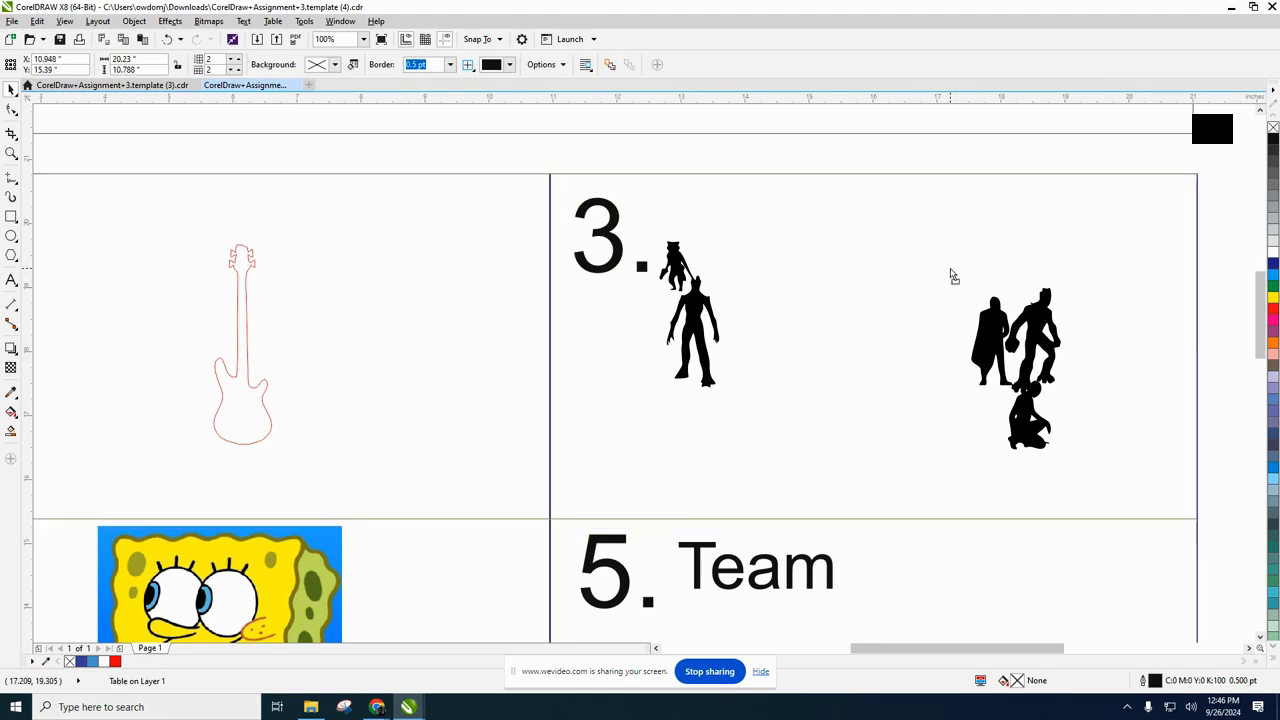
left_click(995, 340)
key("Delete")
left_click(1022, 400)
key("Delete")
Enlarge the Rocket and Groot silhouette to about 176% and move it about 3 inches right within box 3.
left_click(701, 332)
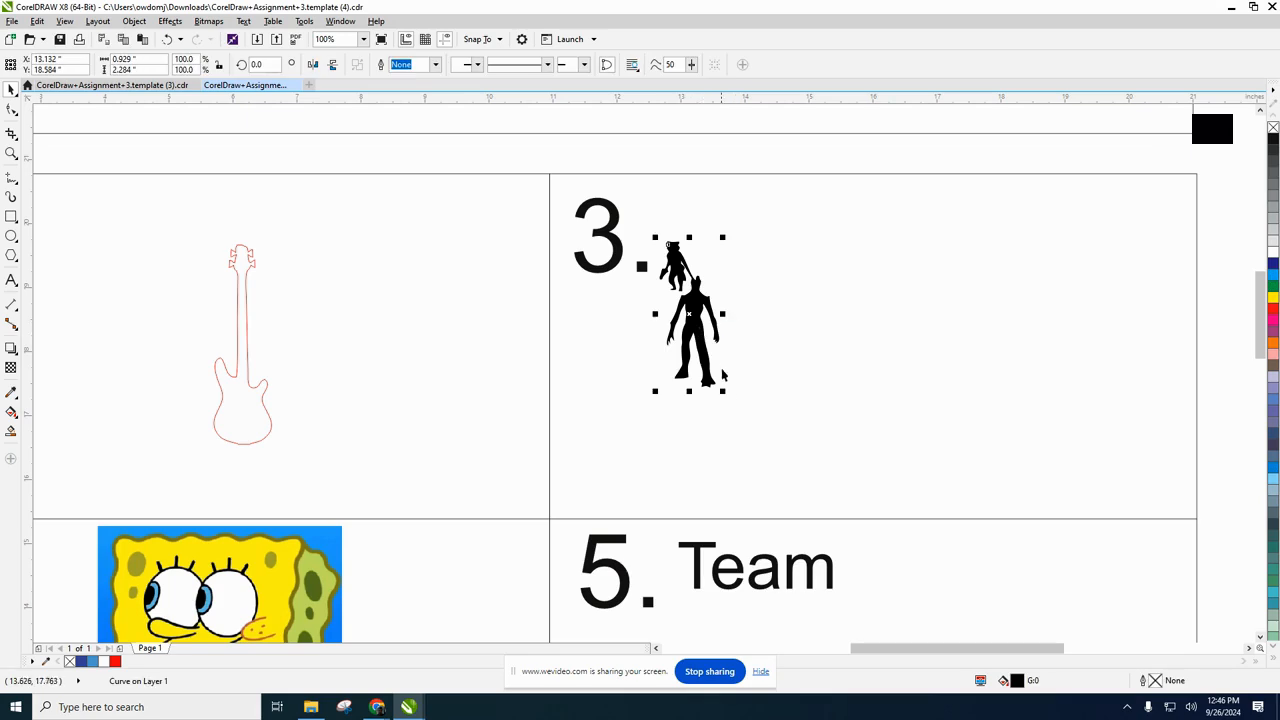
left_click_drag(722, 390, 768, 500)
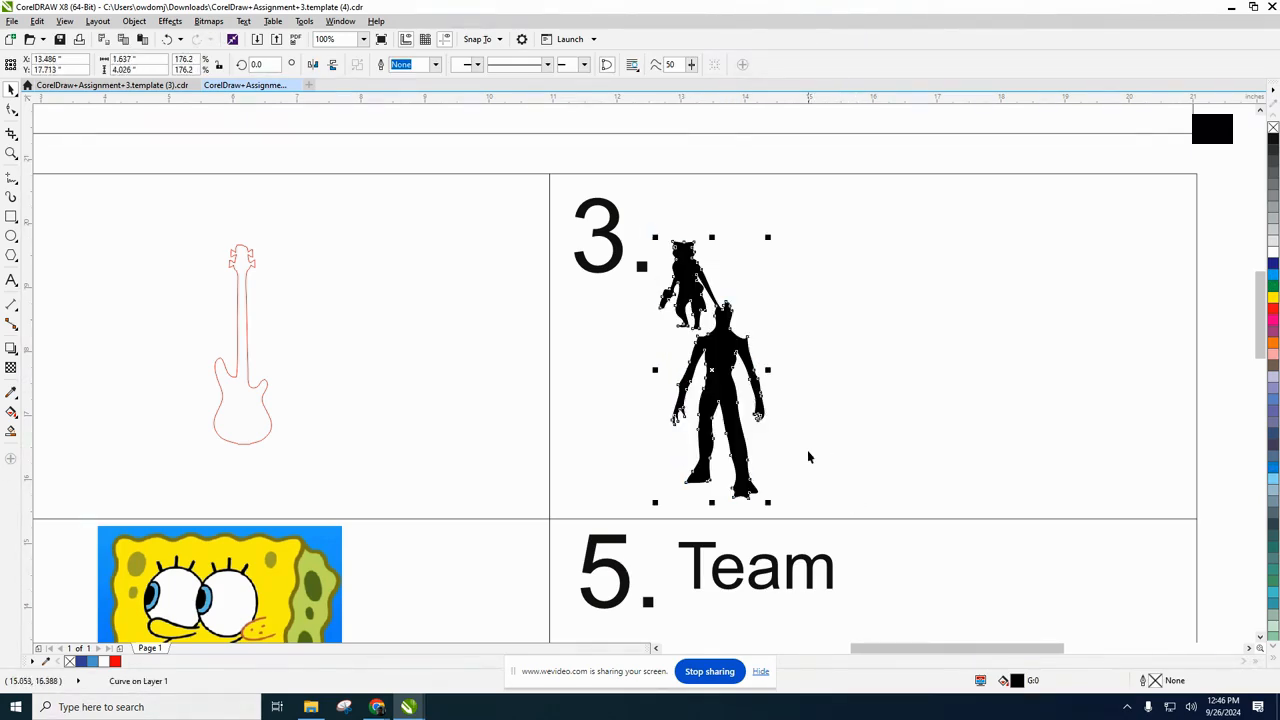
left_click_drag(712, 357, 904, 347)
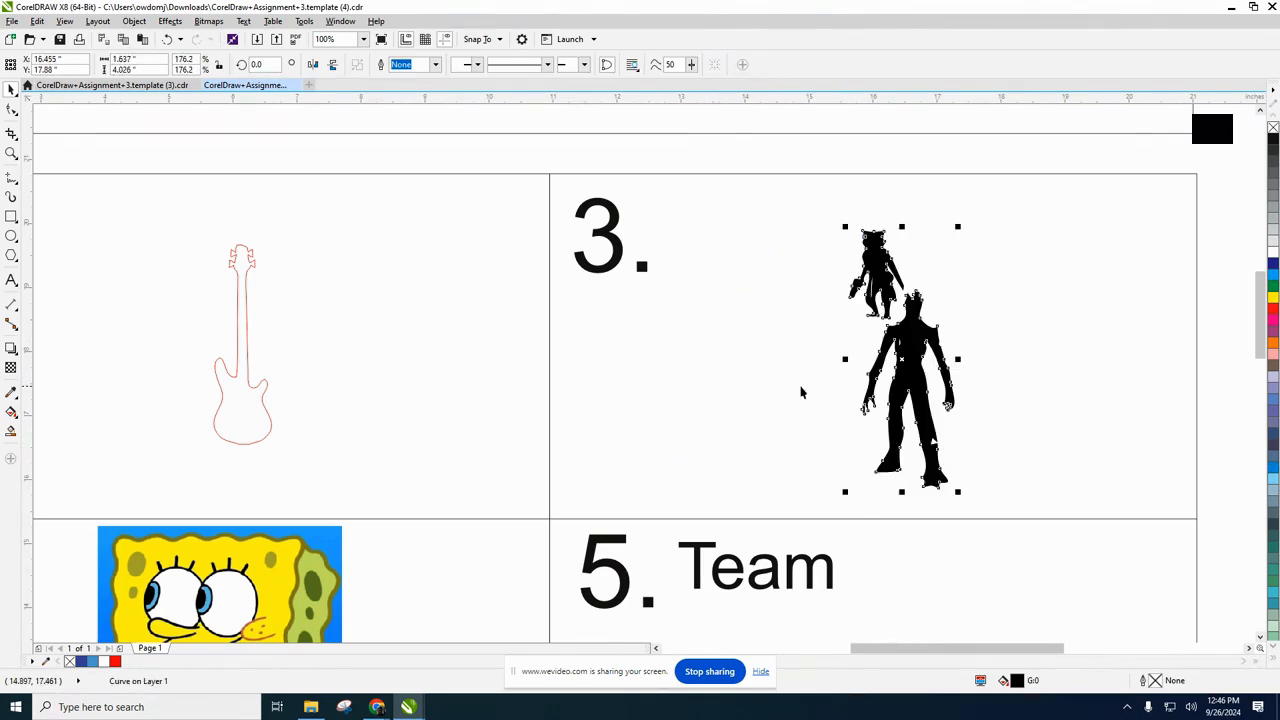
left_click(785, 359)
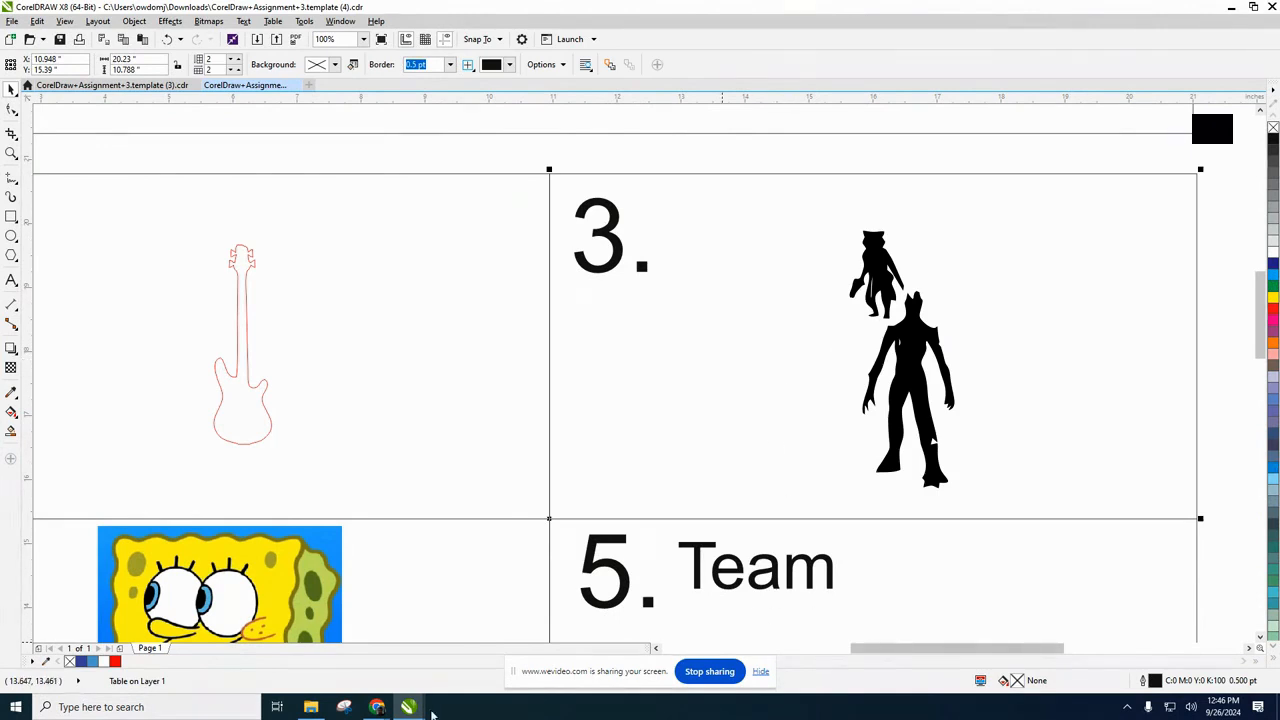
Switch to the Google Docs assignment in Chrome, check the box 4 instructions, and return to the CorelDRAW drawing.
mouse_move(381, 709)
left_click(263, 660)
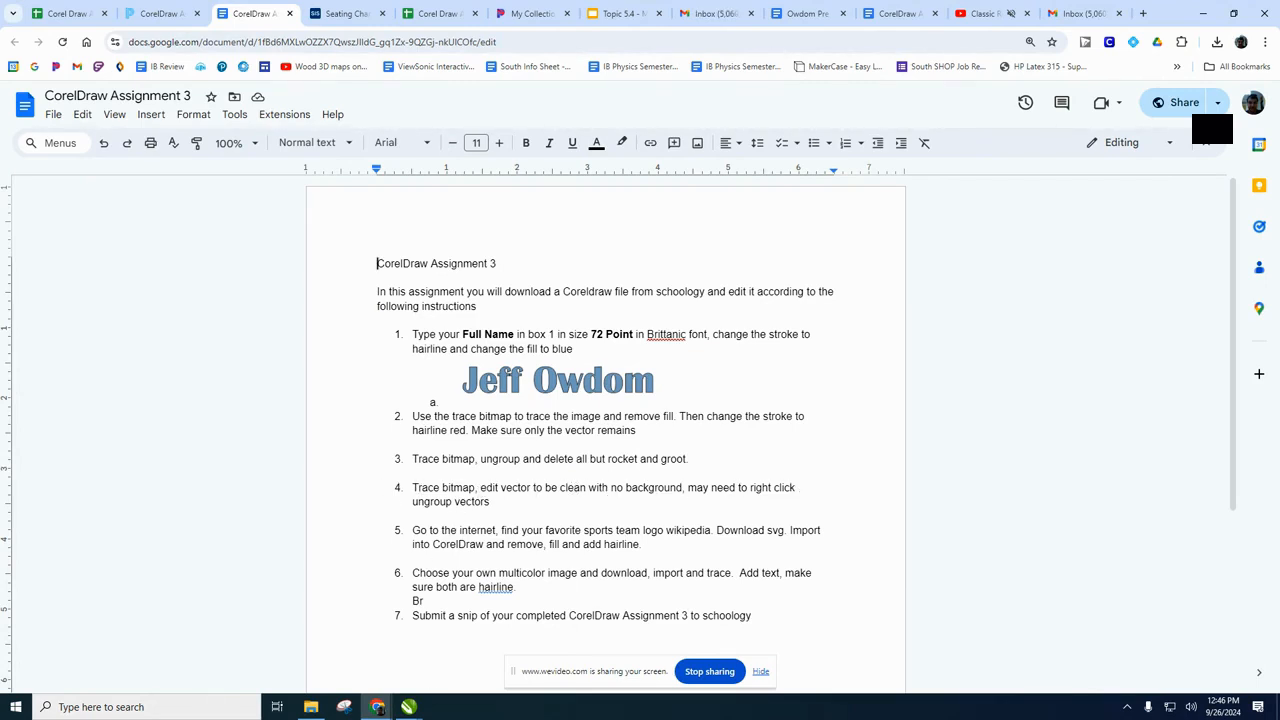
mouse_move(408, 707)
left_click(466, 636)
Start a Logo outline trace of the SpongeBob bitmap in box 4 and raise its detail to the maximum.
scroll(369, 476, "down", 1)
scroll(330, 578, "up", 2)
left_click(328, 474)
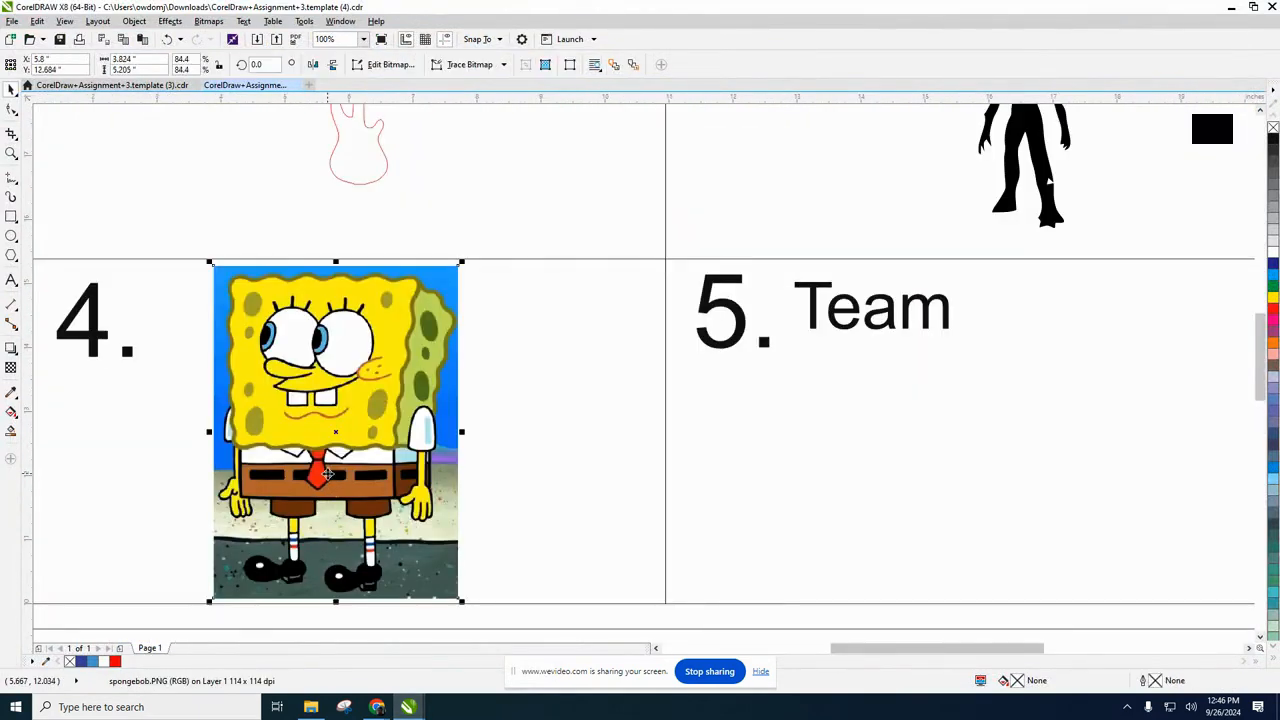
right_click(335, 440)
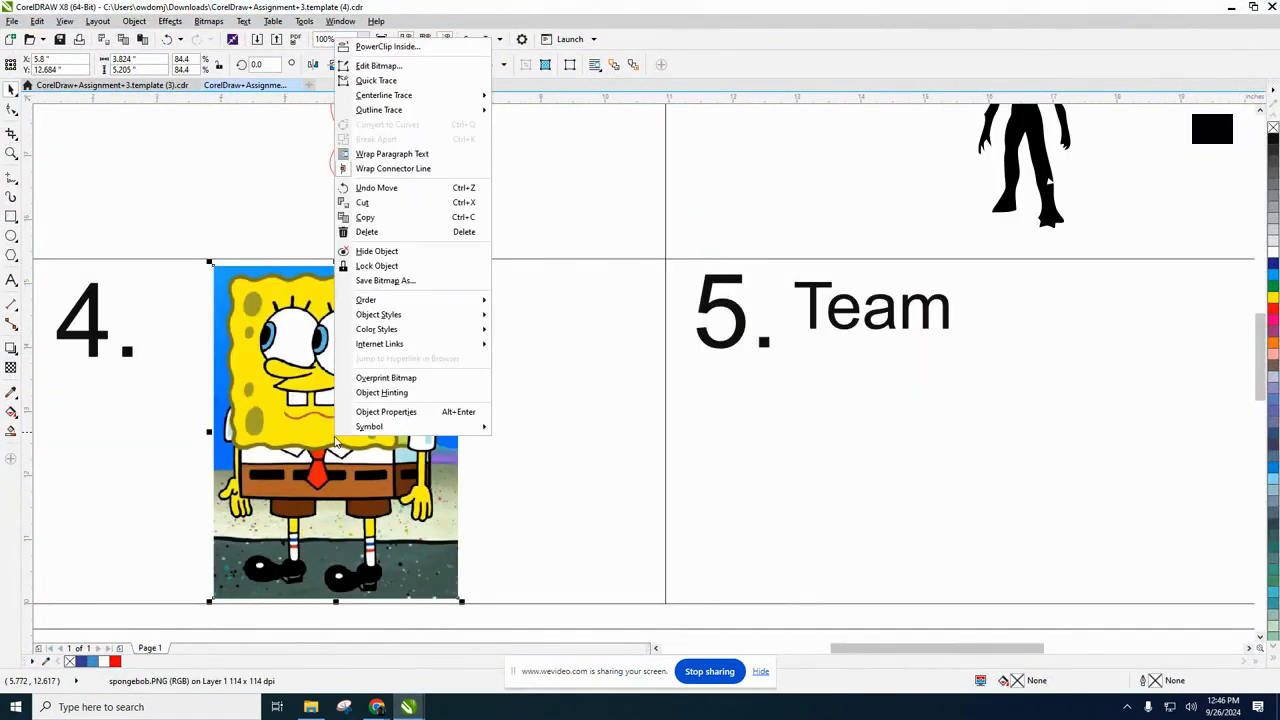
left_click(262, 335)
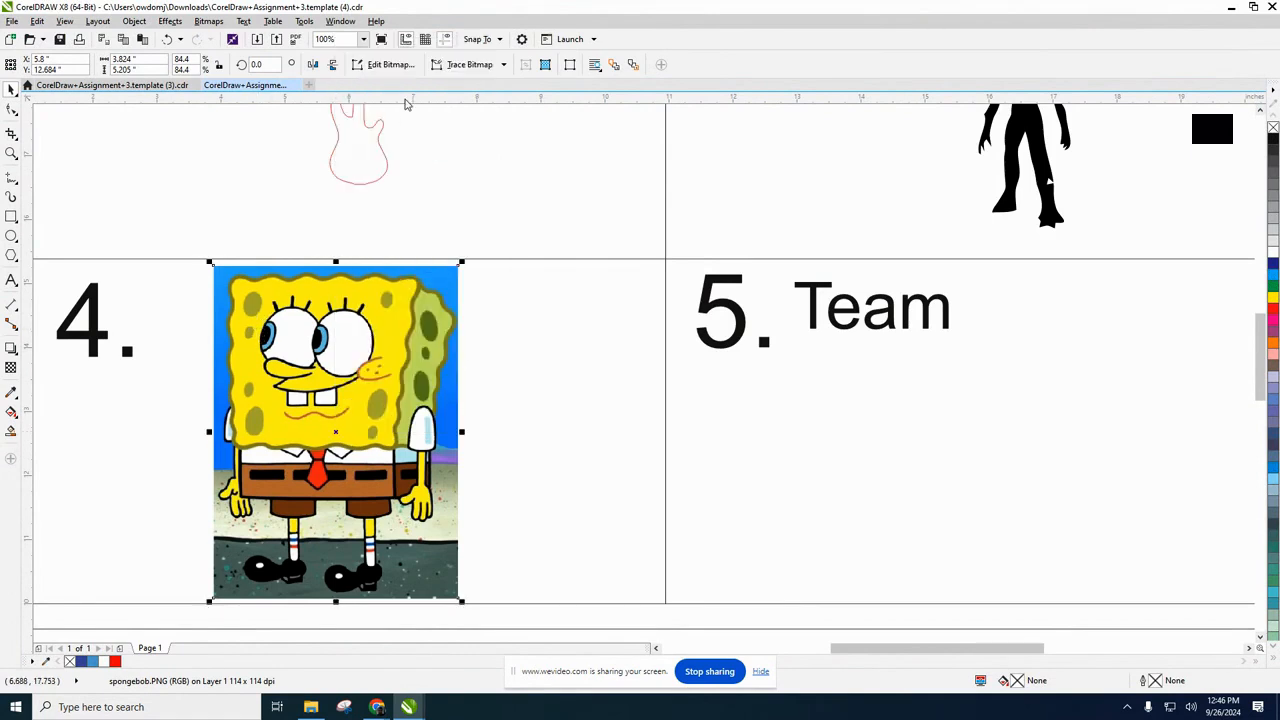
left_click(468, 65)
mouse_move(477, 113)
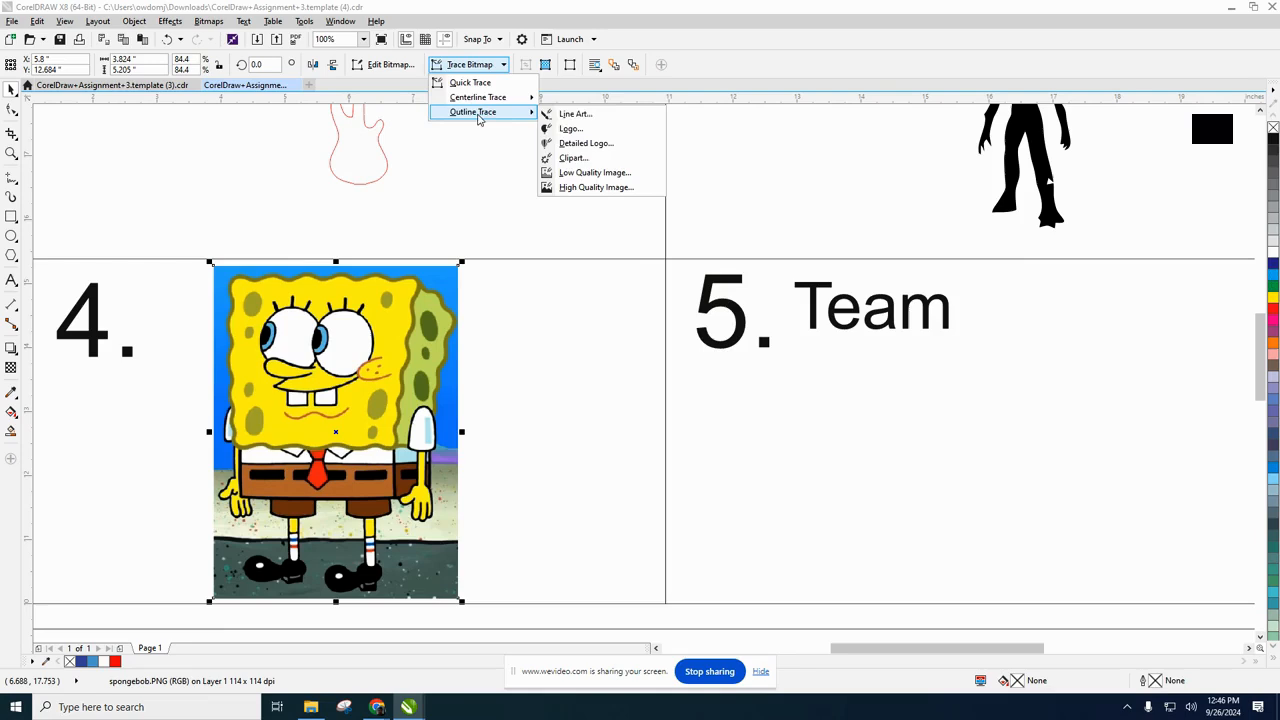
left_click(575, 127)
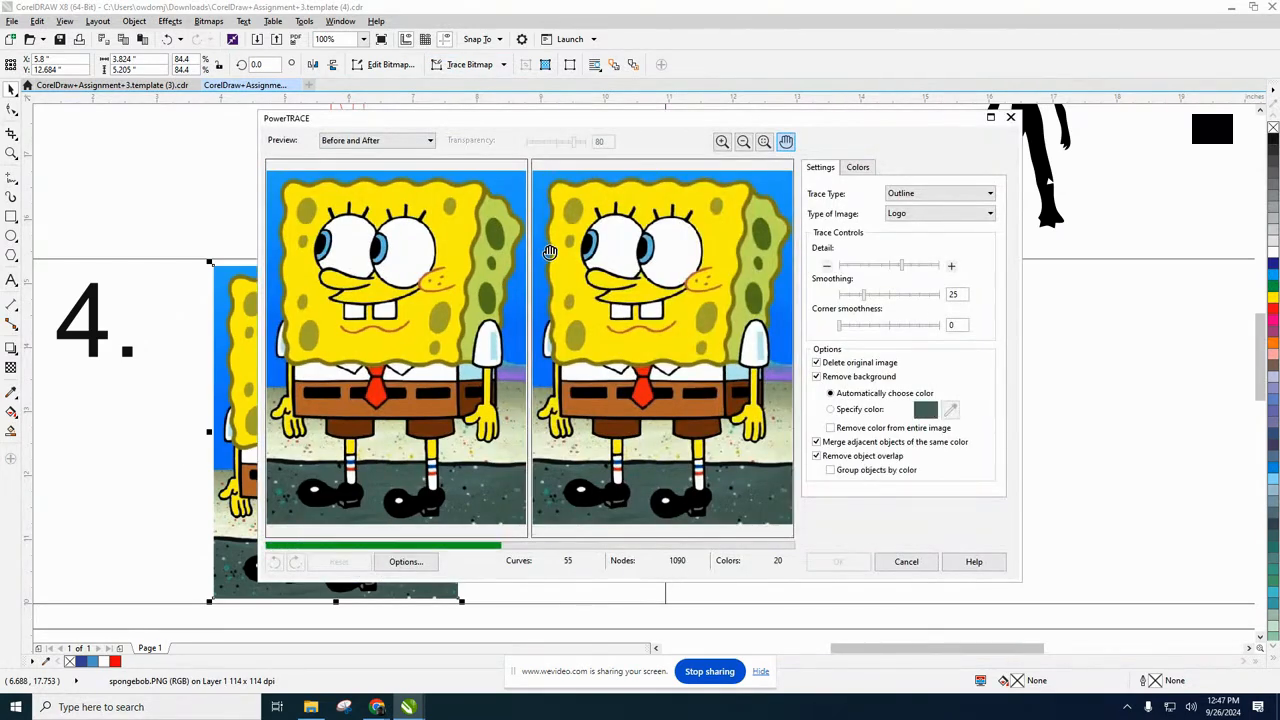
left_click_drag(913, 268, 921, 266)
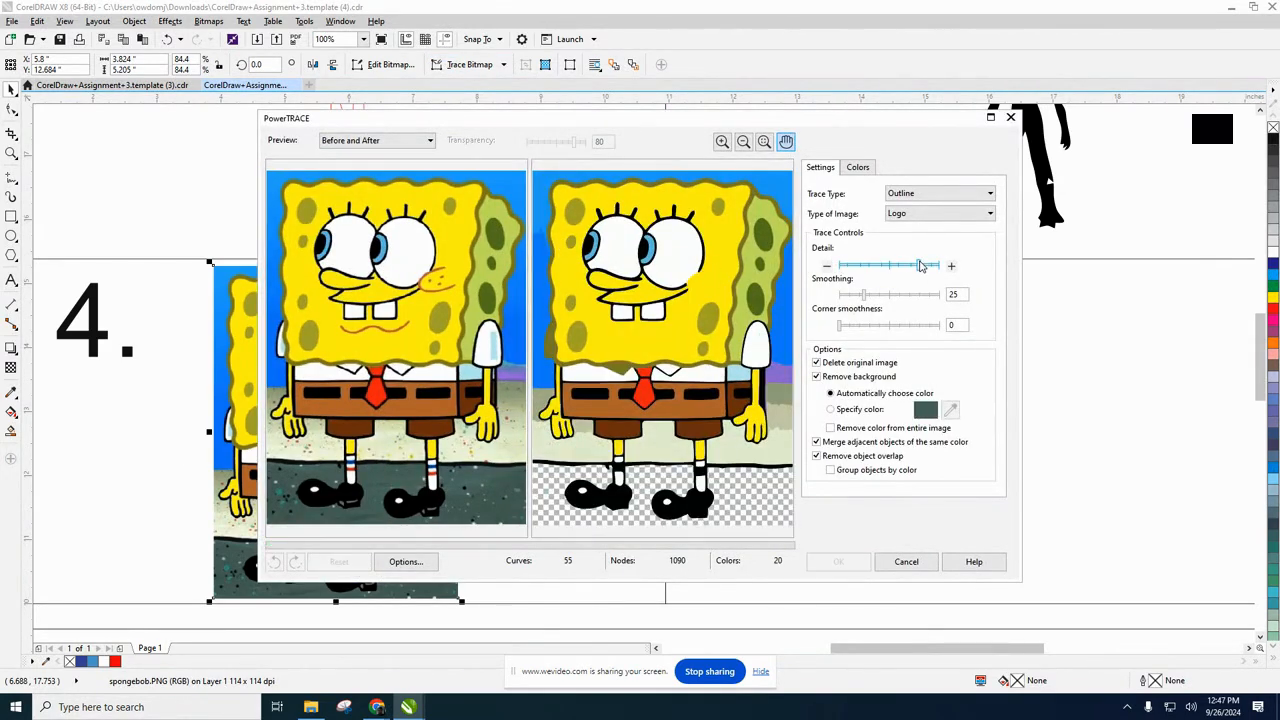
left_click(936, 267)
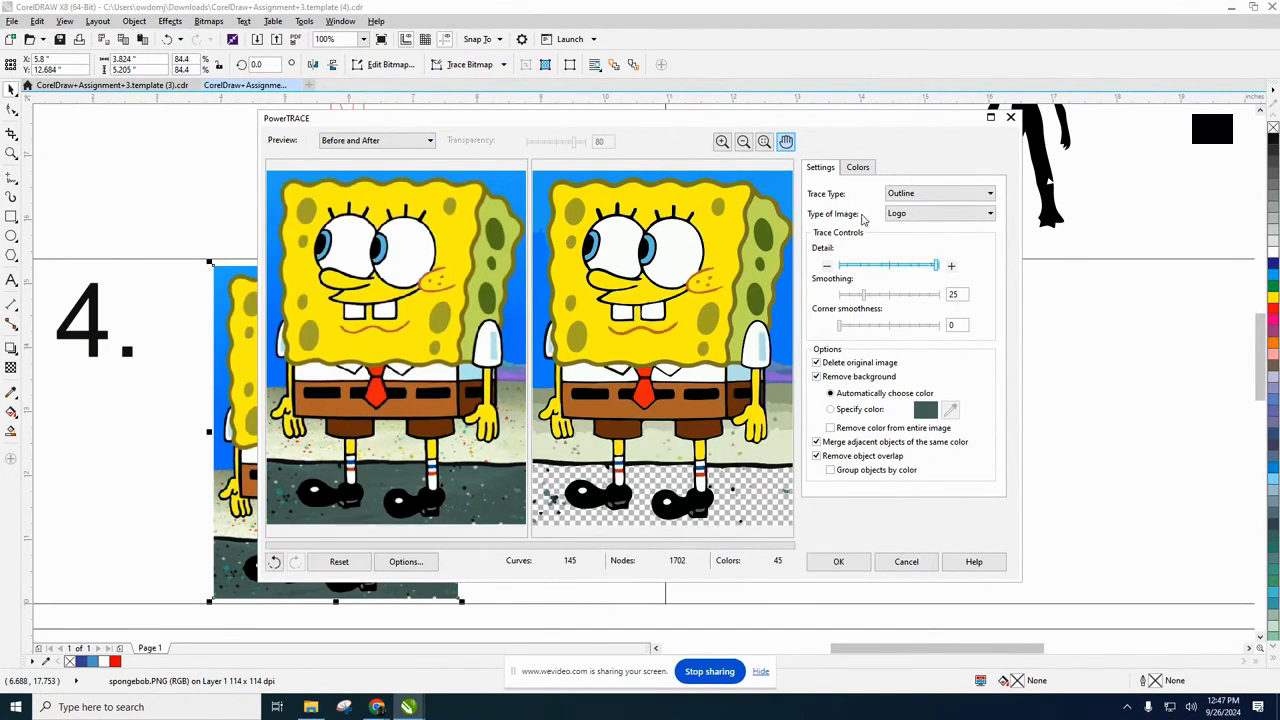
Try the Black and White colour mode on the SpongeBob trace.
left_click(856, 169)
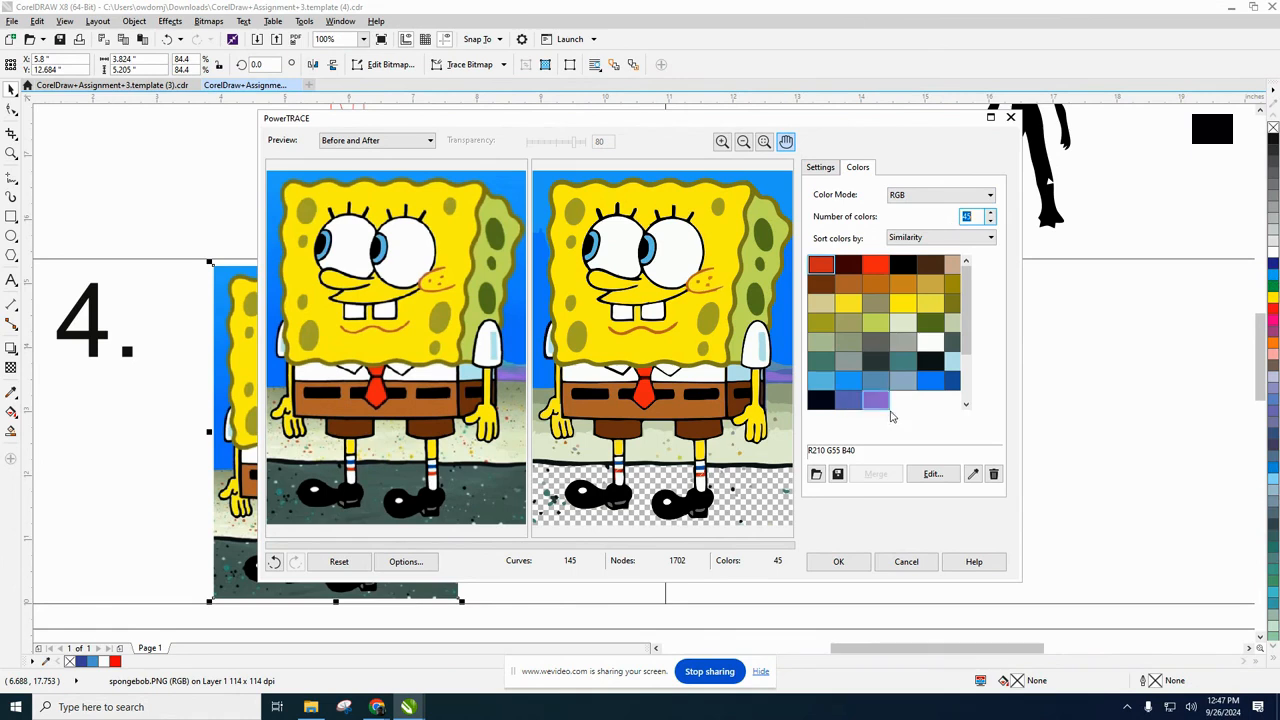
left_click(934, 198)
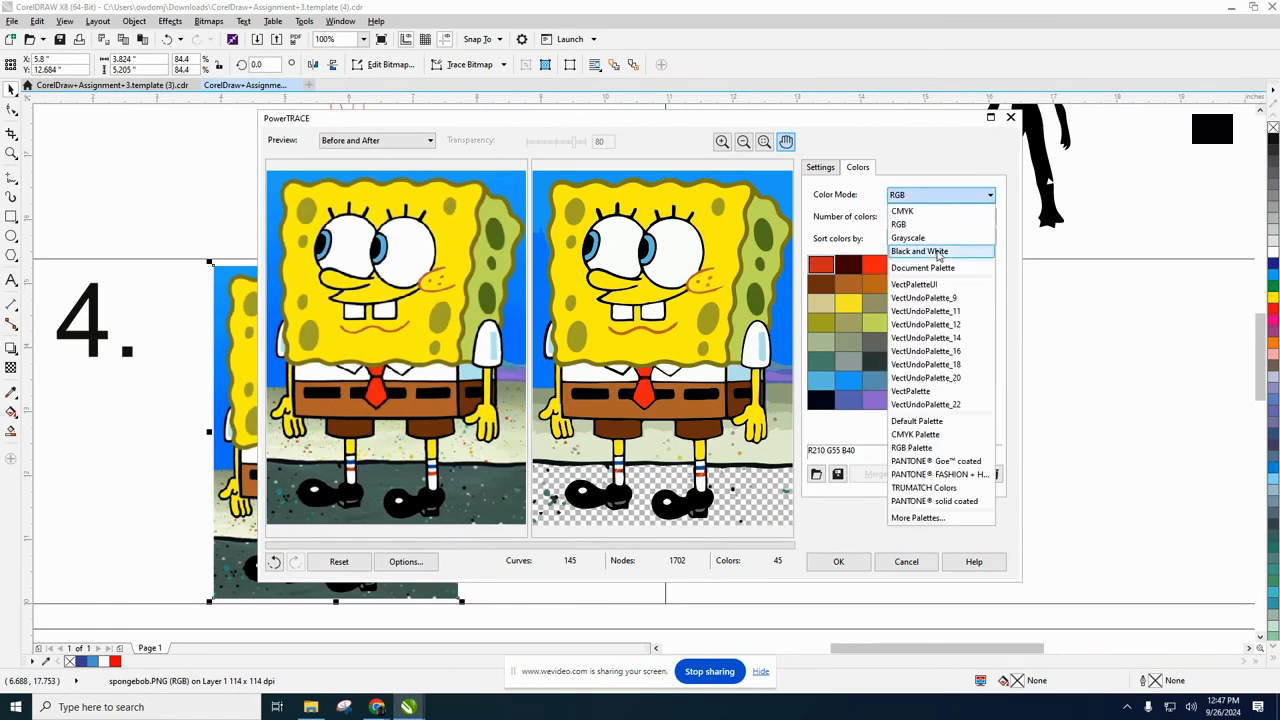
left_click(940, 252)
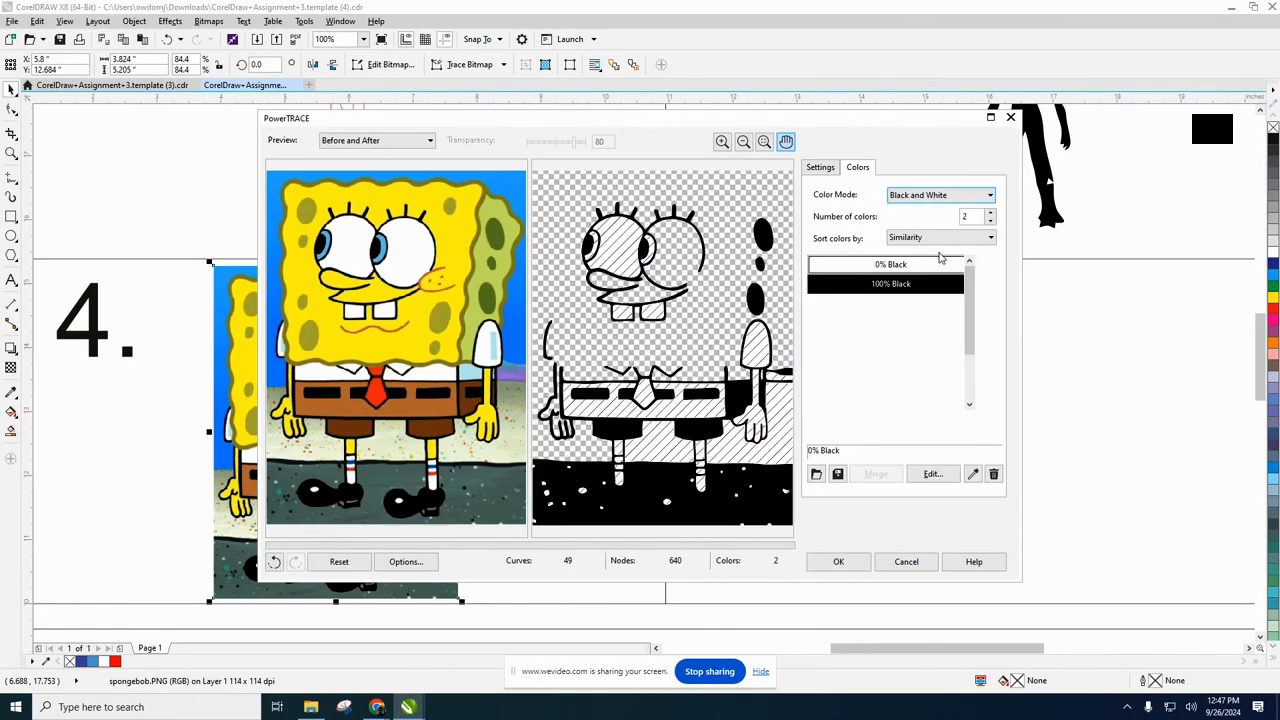
Set the SpongeBob trace's colour mode to CMYK and apply the trace with the original image deleted.
left_click(934, 198)
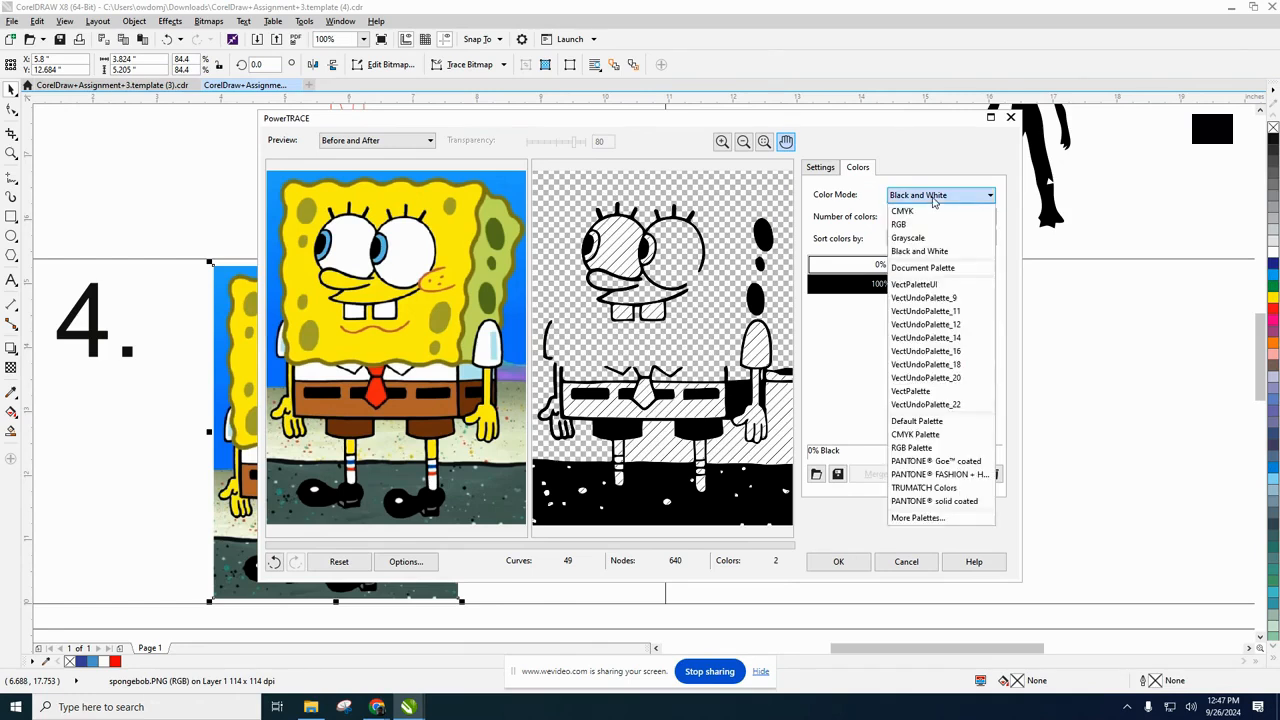
left_click(928, 210)
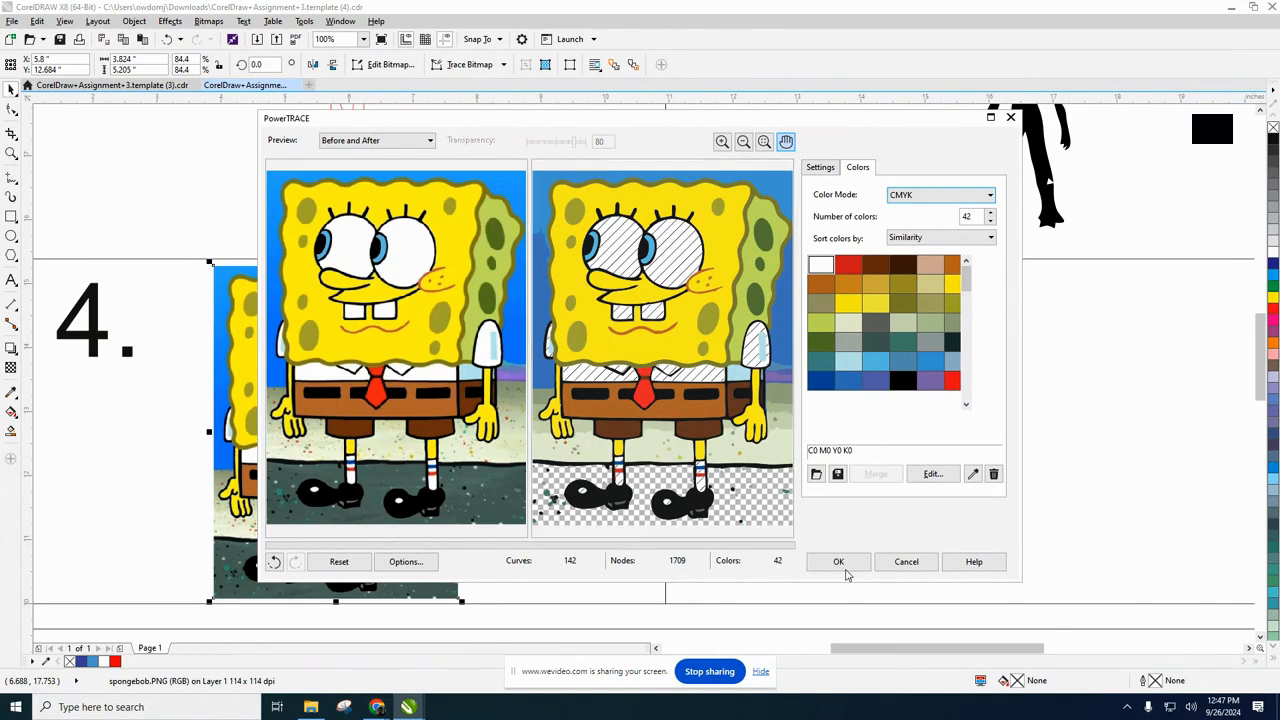
left_click(818, 168)
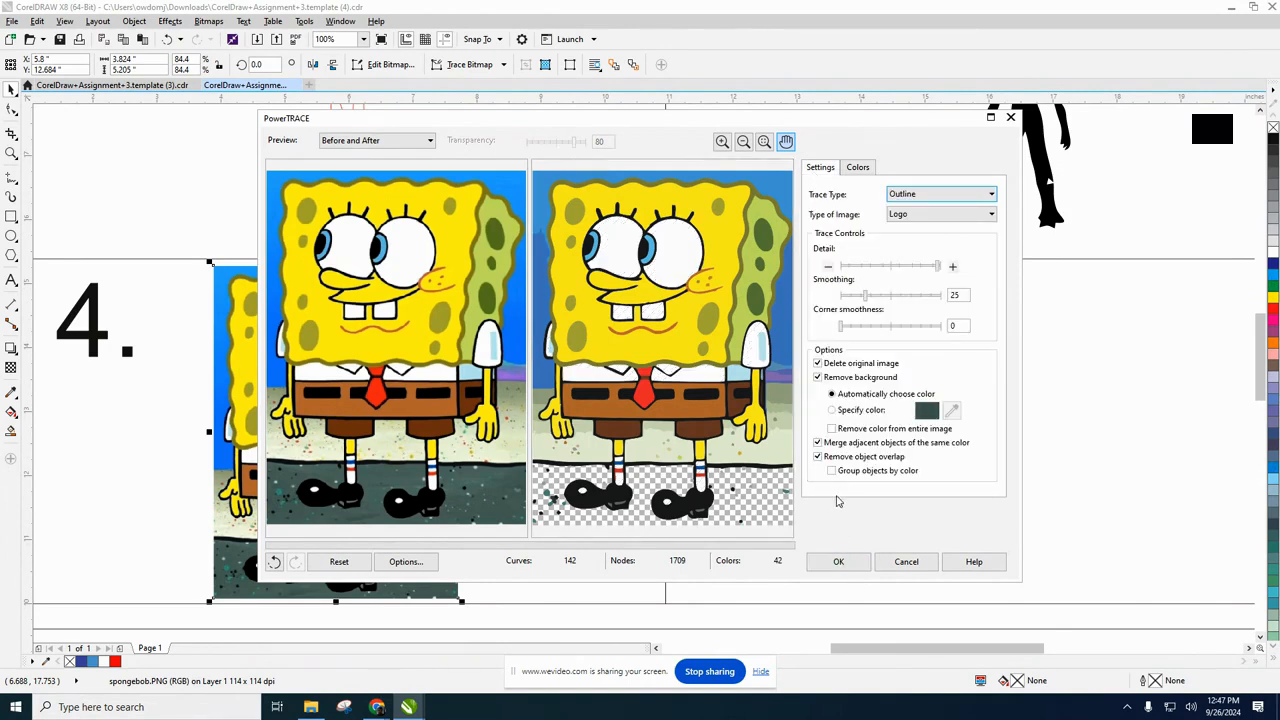
left_click(845, 561)
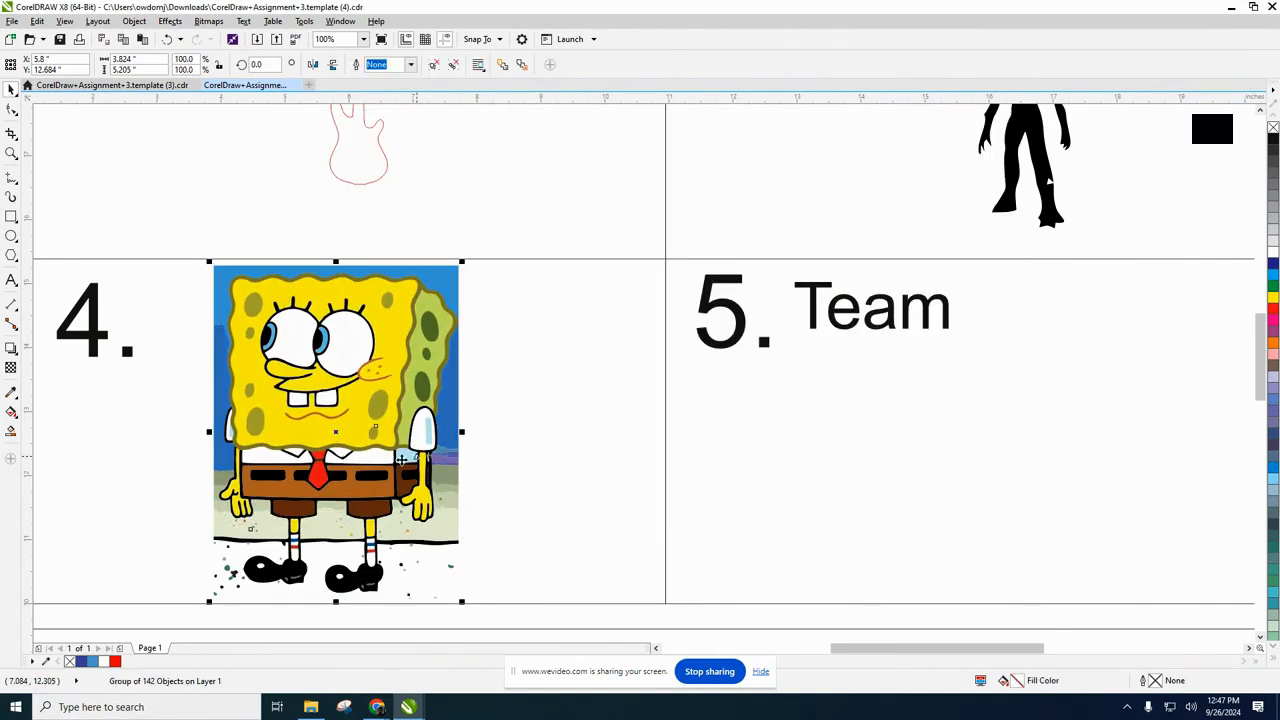
Ungroup all objects of the traced SpongeBob in box 4 and clear the selection.
left_click(492, 444)
left_click(348, 412)
right_click(349, 414)
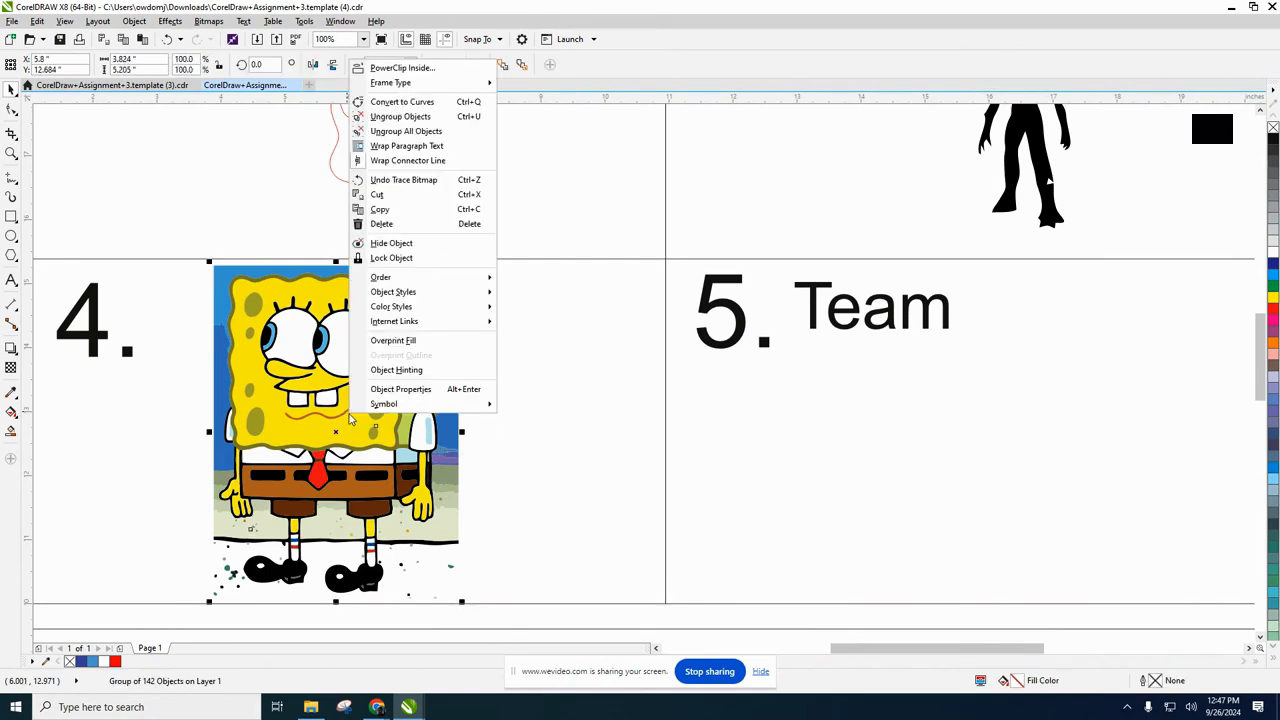
left_click(398, 133)
left_click(509, 374)
Delete the blue background pieces above and to the right of SpongeBob, plus the first purple background pieces beside his arm.
left_click(452, 281)
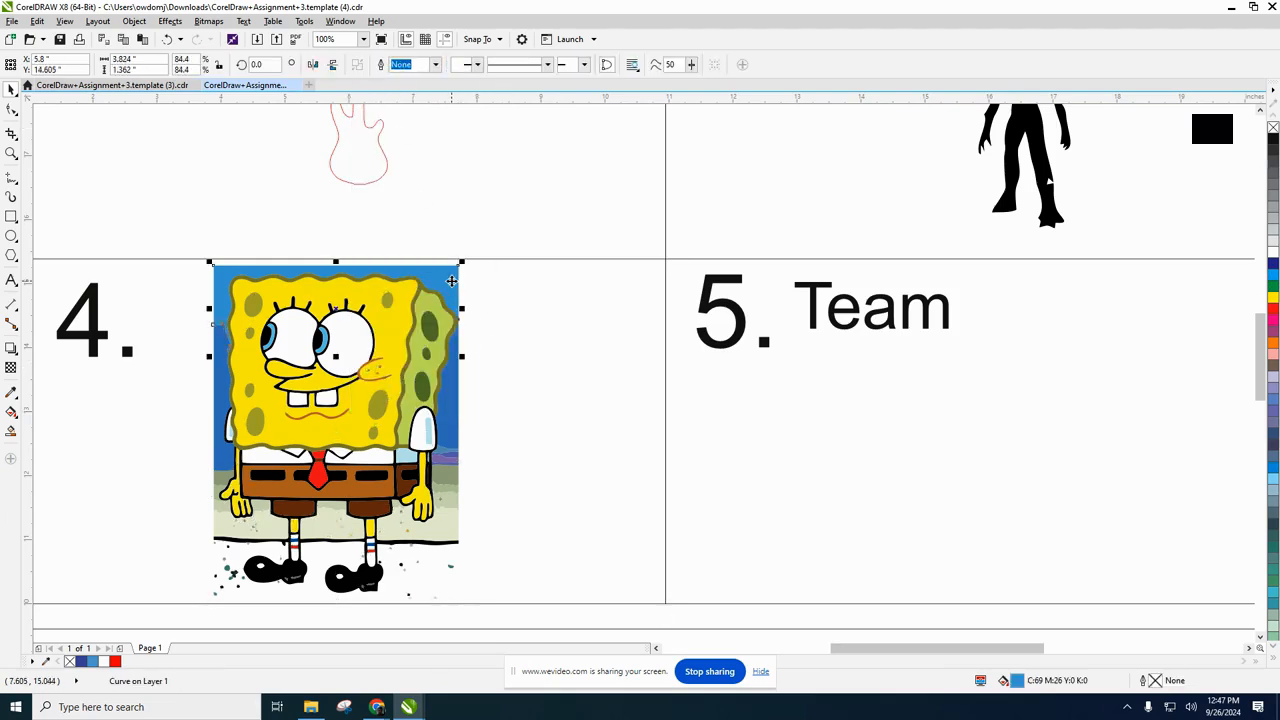
key("Delete")
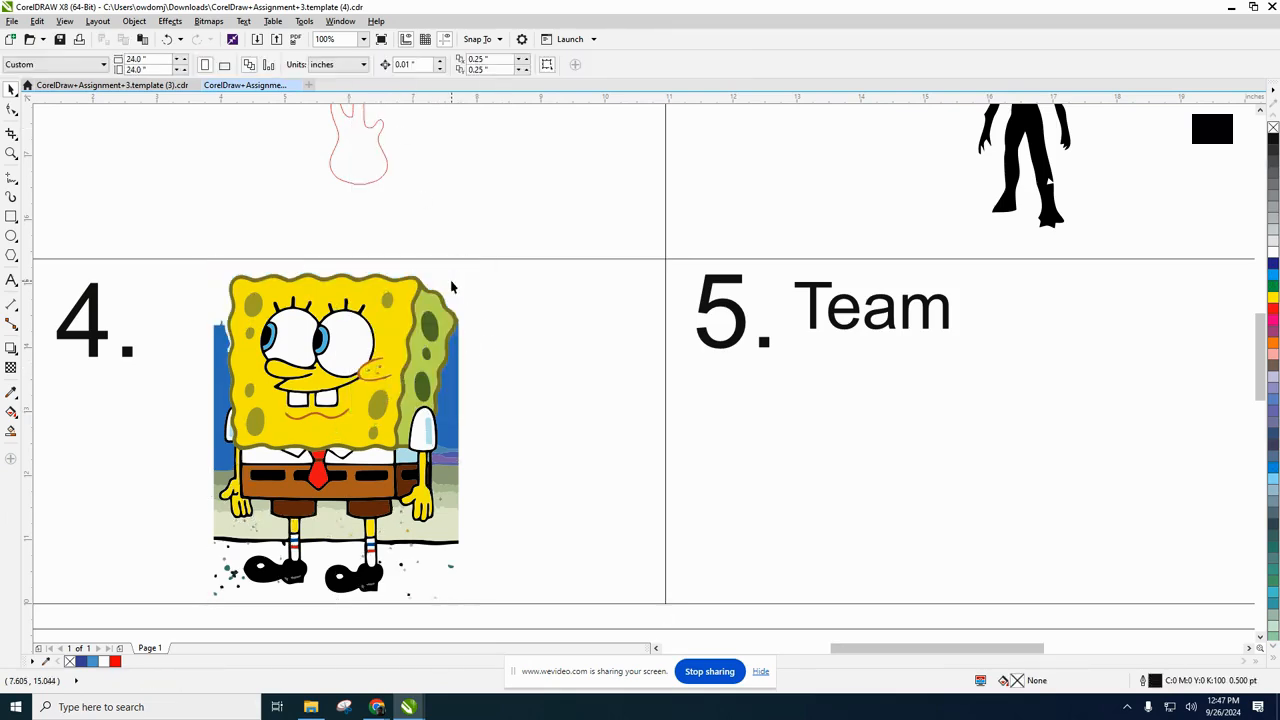
left_click(455, 377)
key("Delete")
left_click(438, 452)
key("Delete")
left_click(452, 458)
key("Delete")
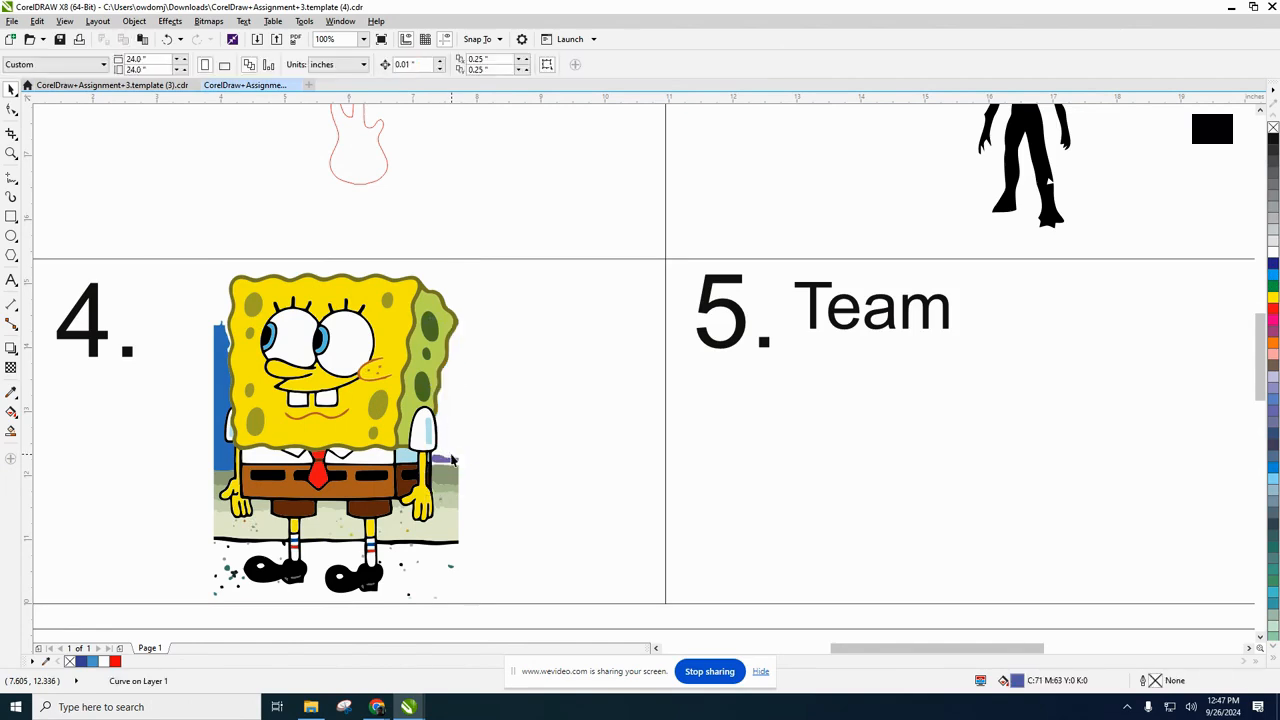
Delete the remaining purple sliver, grey-green bands and pale sand pieces to the right of SpongeBob's arm and legs.
left_click(447, 461)
key("Delete")
left_click(445, 473)
key("Delete")
left_click(447, 487)
key("Delete")
left_click(448, 499)
key("Delete")
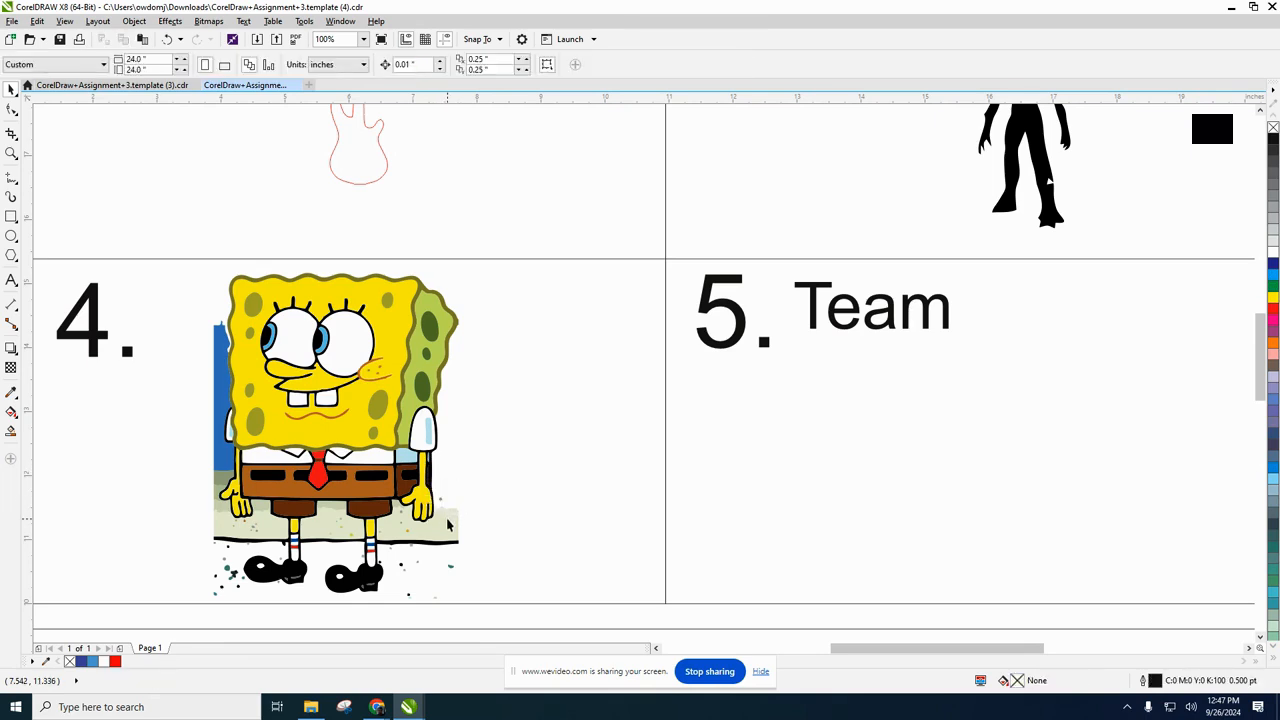
left_click(447, 522)
key("Delete")
Delete the pale sand pieces between SpongeBob's legs and beside his other leg.
left_click(329, 537)
key("Delete")
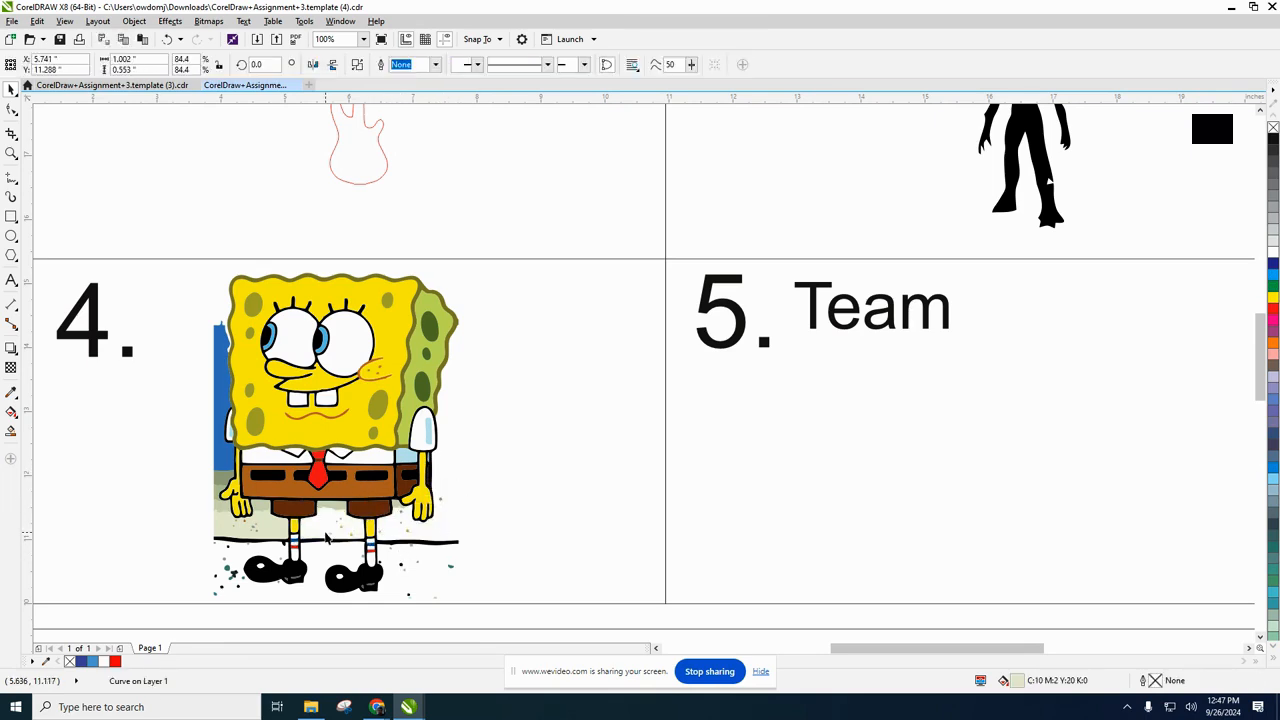
left_click(331, 509)
key("Delete")
left_click(270, 533)
key("Delete")
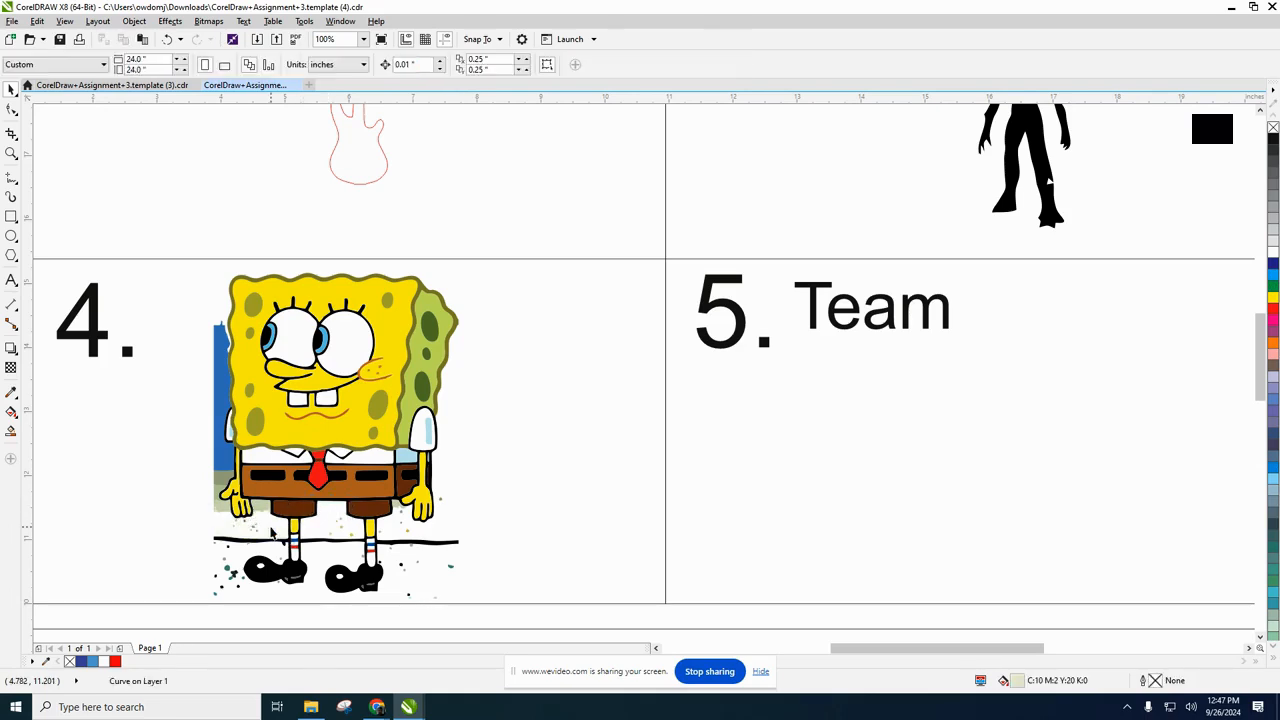
Delete the leftover sand, grey-green and blue background pieces around SpongeBob's hand and along his left side.
left_click(259, 510)
key("Delete")
left_click(224, 512)
key("Delete")
left_click(221, 495)
key("Delete")
left_click(219, 486)
key("Delete")
left_click(223, 464)
key("Delete")
Examine the ground line and specks around SpongeBob's legs and shoes, checking the sock and black outline curves.
scroll(349, 580, "up", 1)
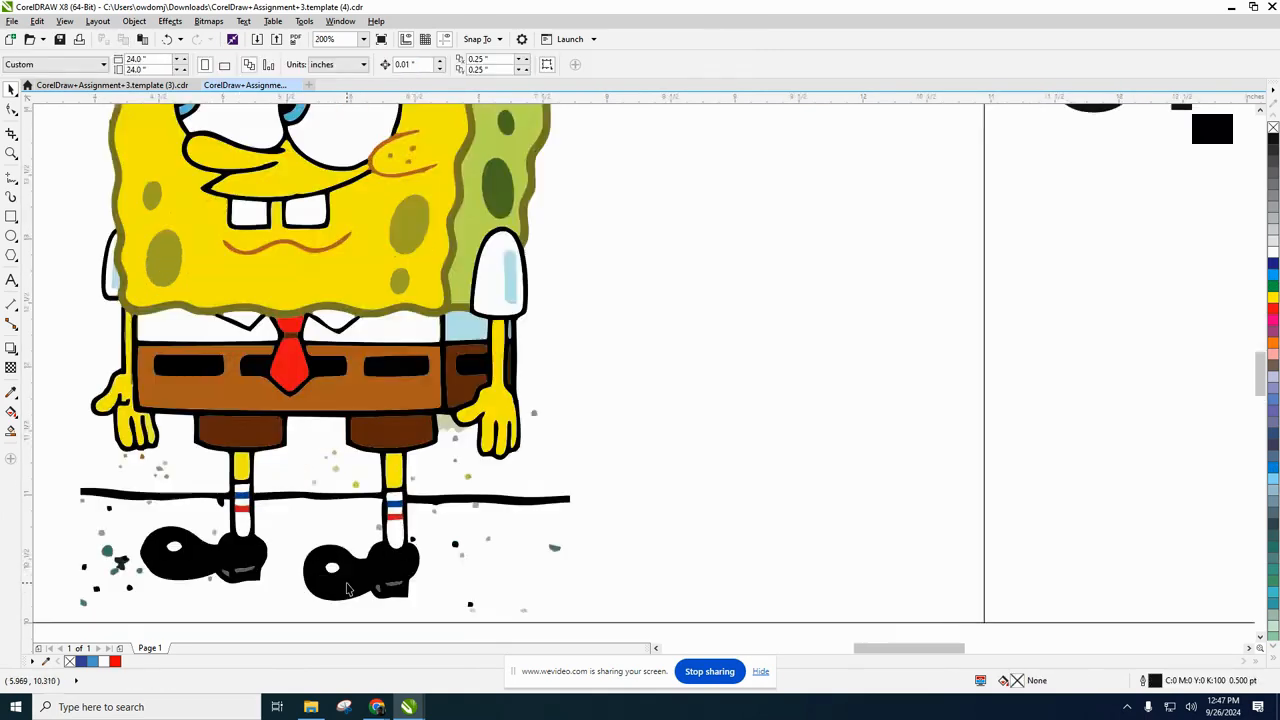
scroll(145, 519, "down", 1)
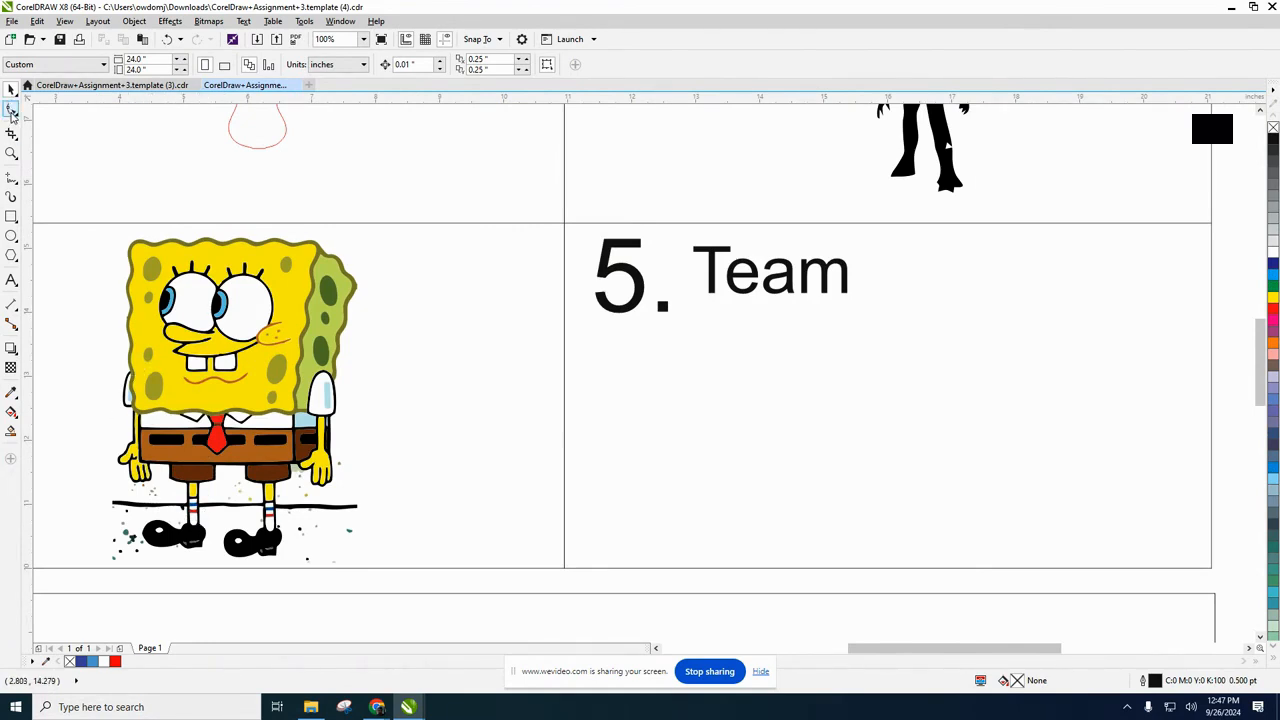
left_click(12, 110)
left_click(193, 509)
left_click(15, 112)
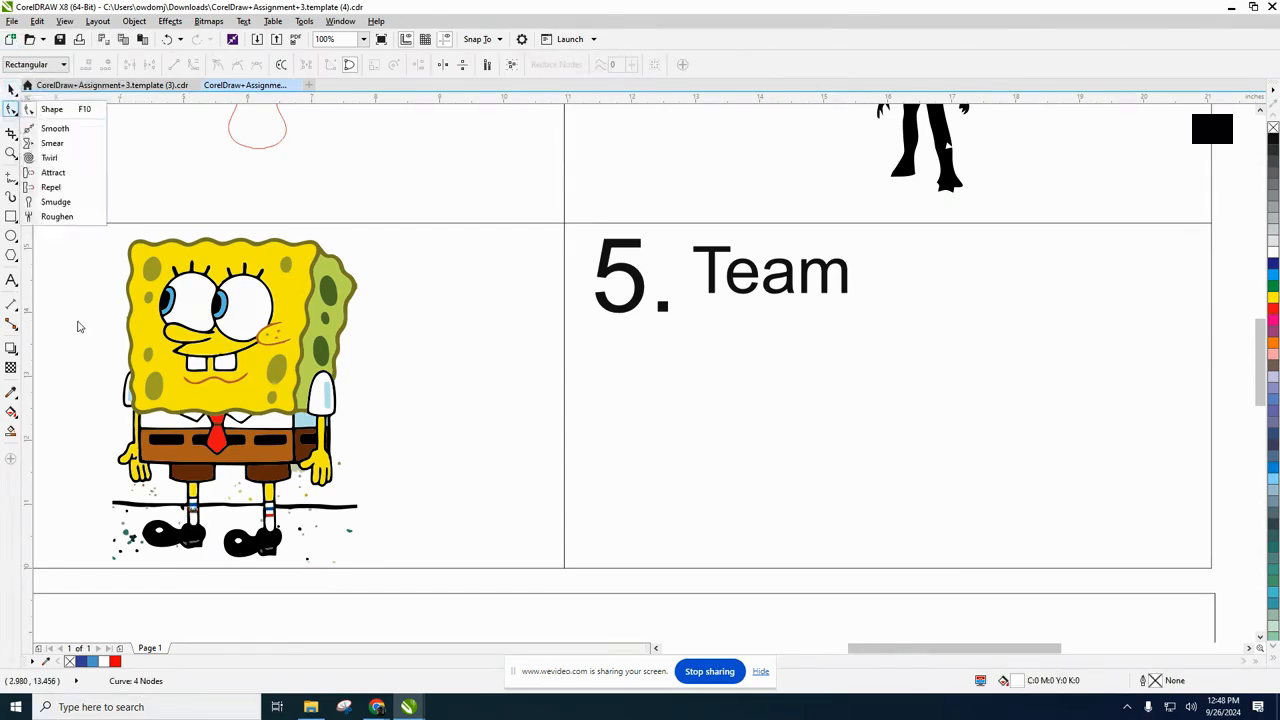
left_click(197, 514)
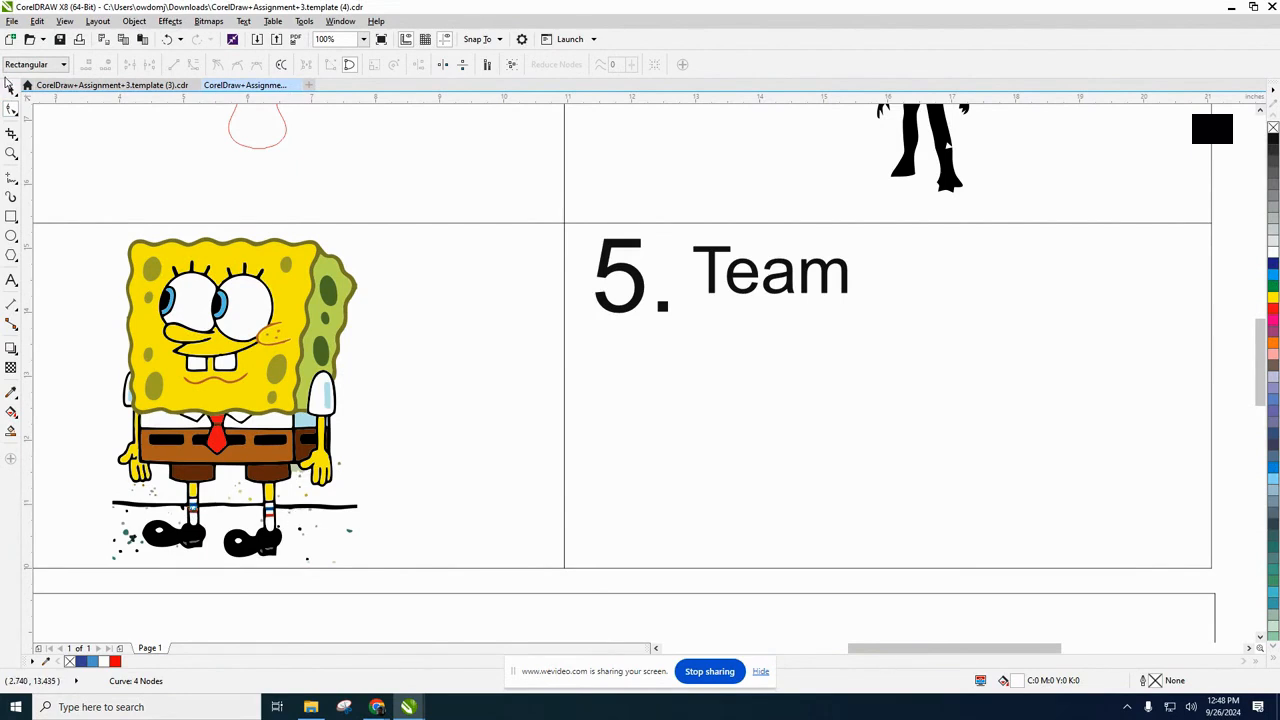
left_click(10, 88)
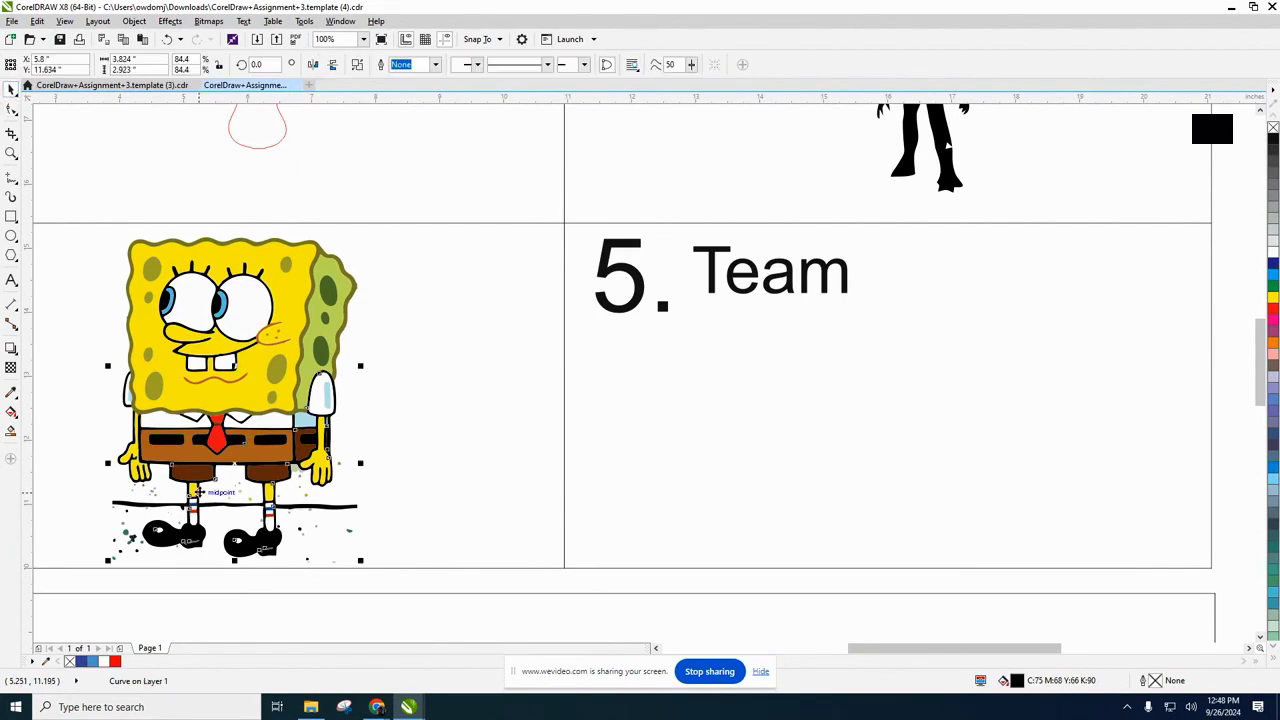
scroll(193, 507, "up", 4)
scroll(233, 462, "down", 4)
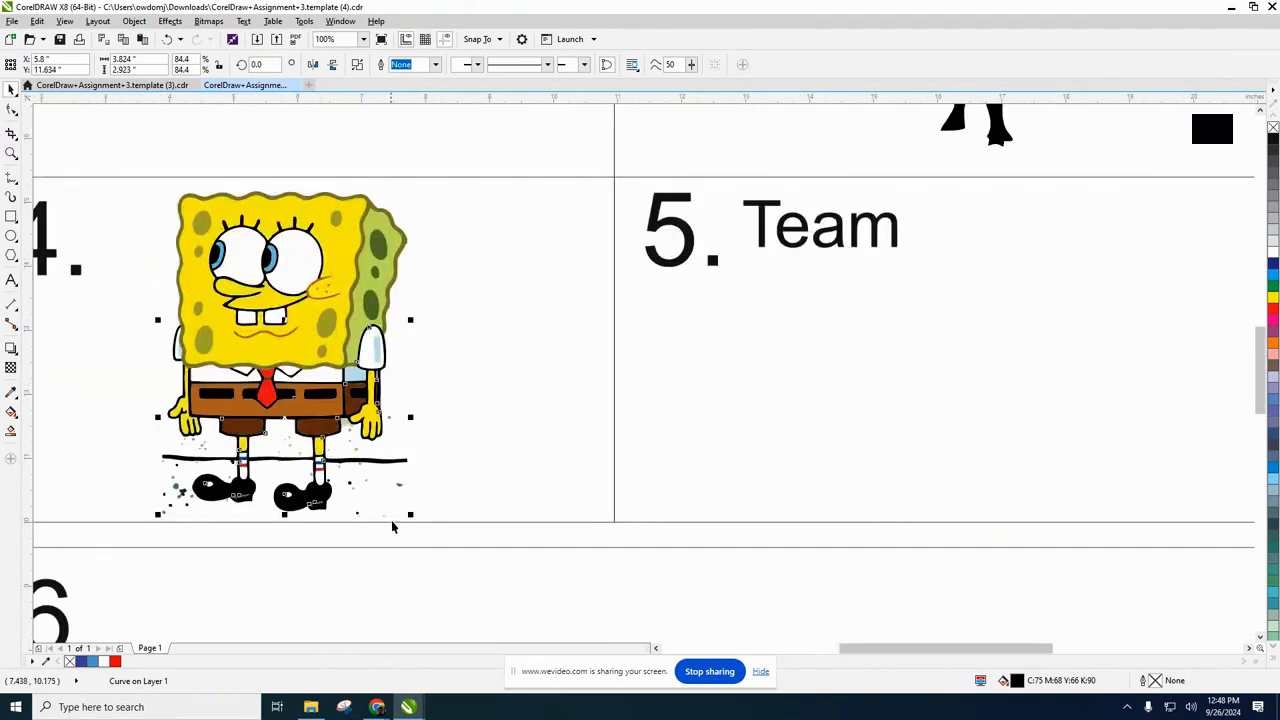
scroll(328, 472, "down", 1)
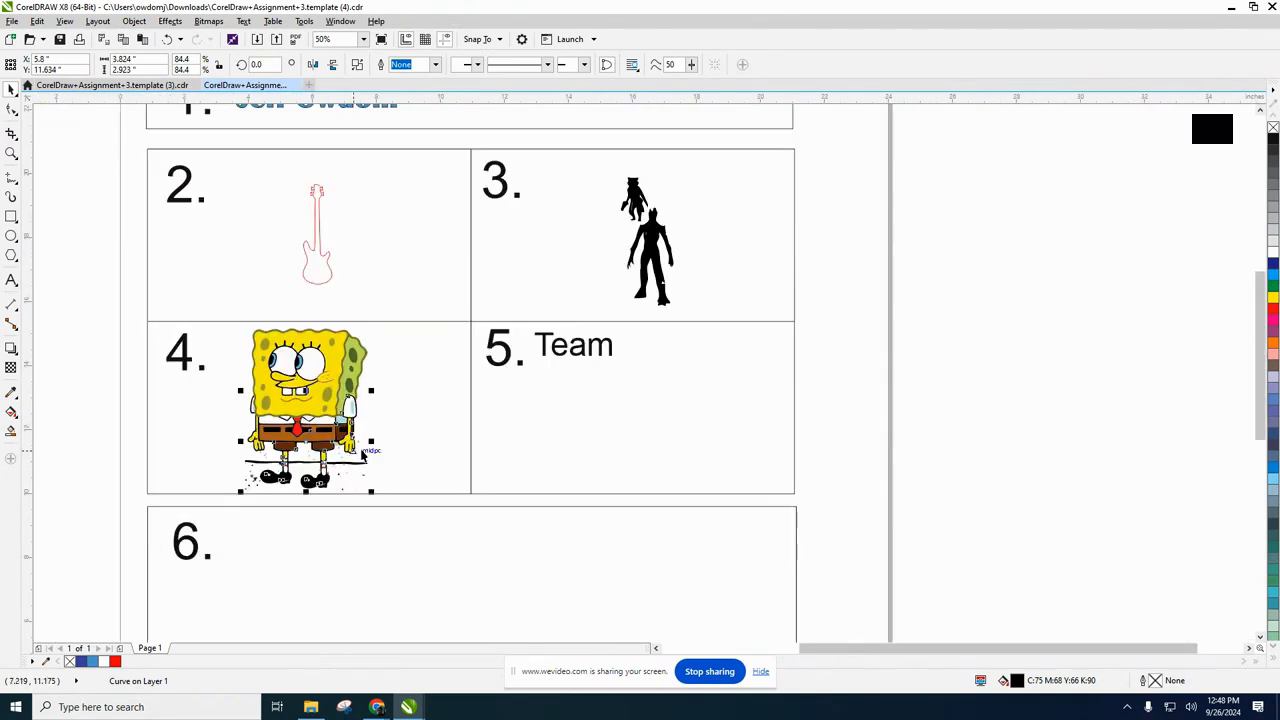
left_click(434, 431)
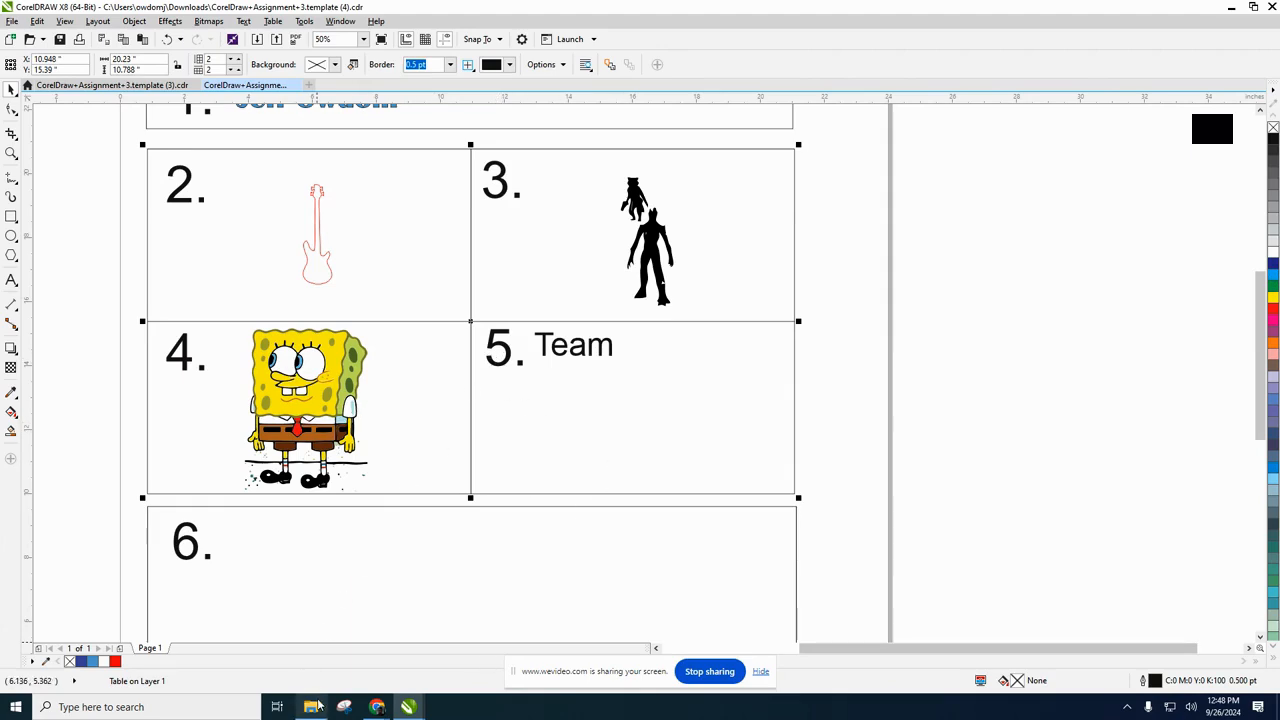
Switch to the Google Docs assignment in Chrome and check the box 5 instructions.
left_click(377, 708)
left_click(286, 657)
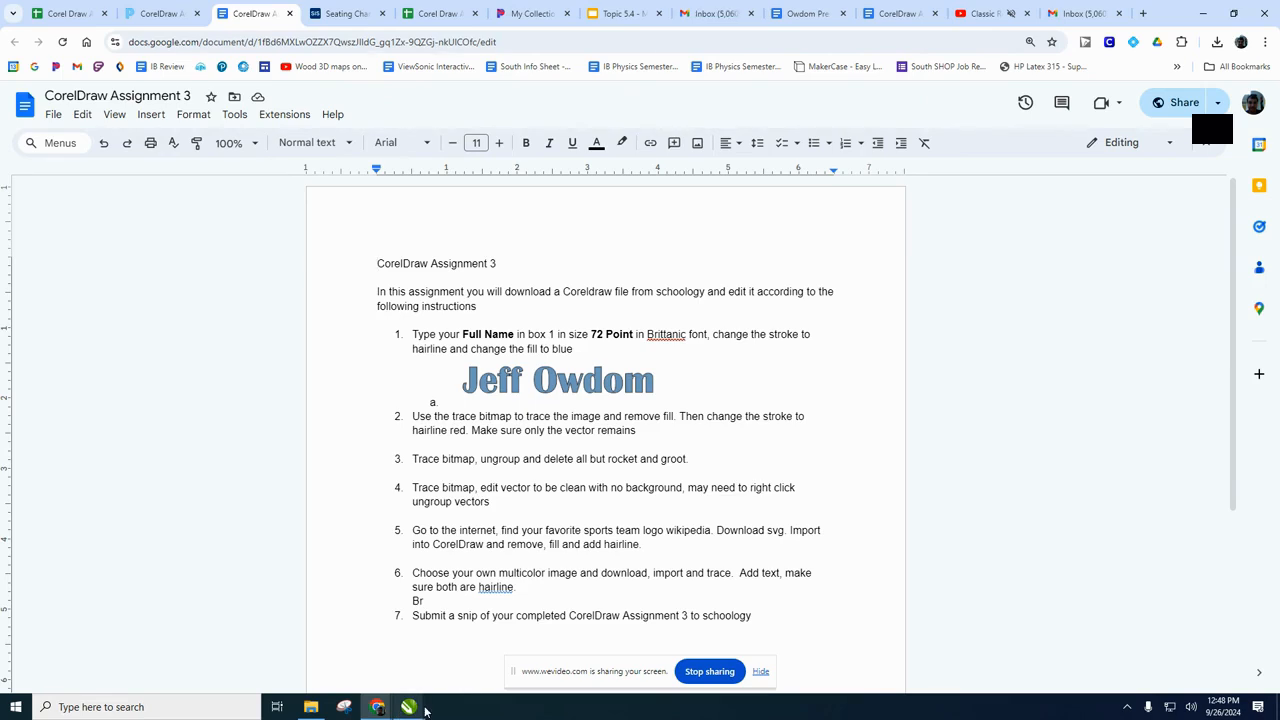
mouse_move(376, 705)
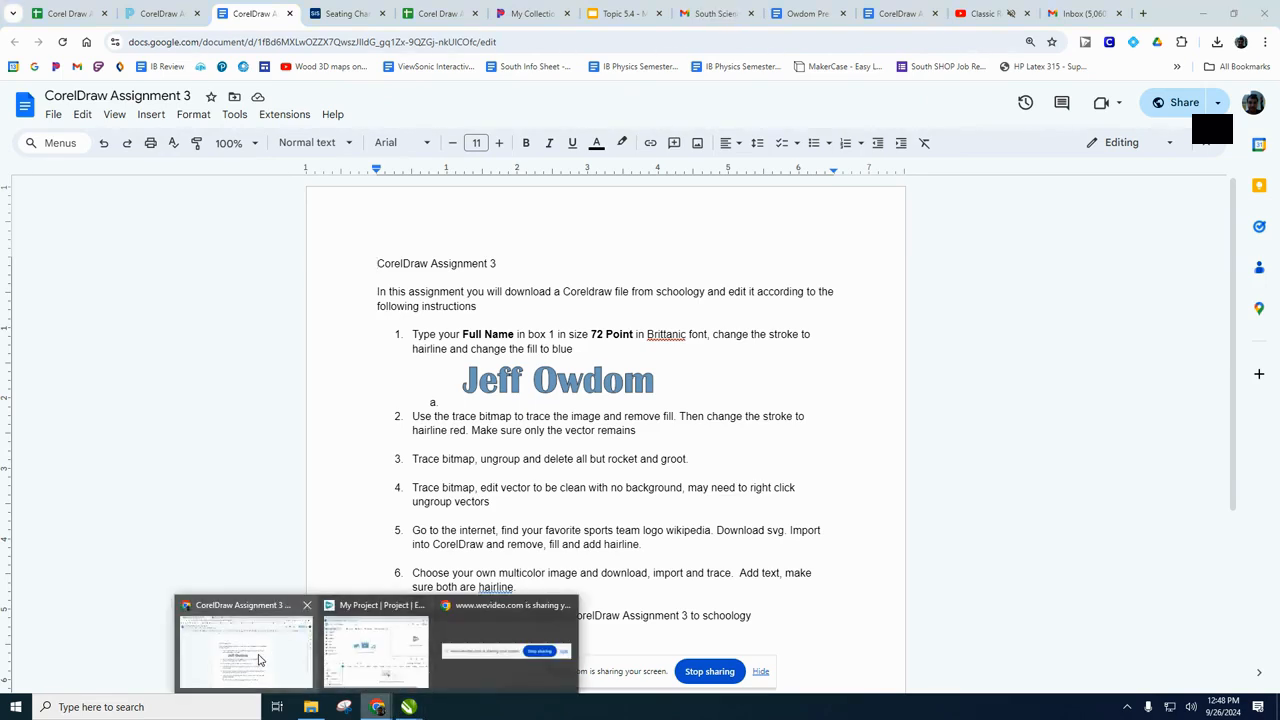
mouse_move(362, 652)
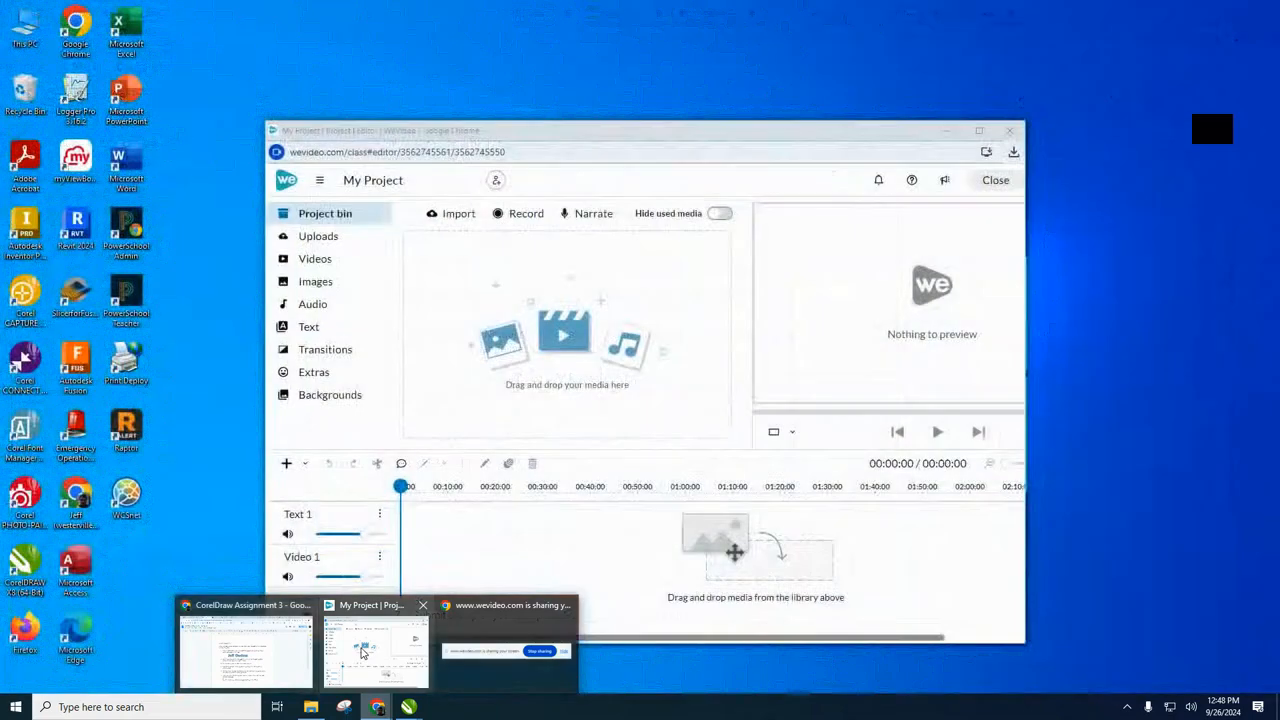
mouse_move(284, 650)
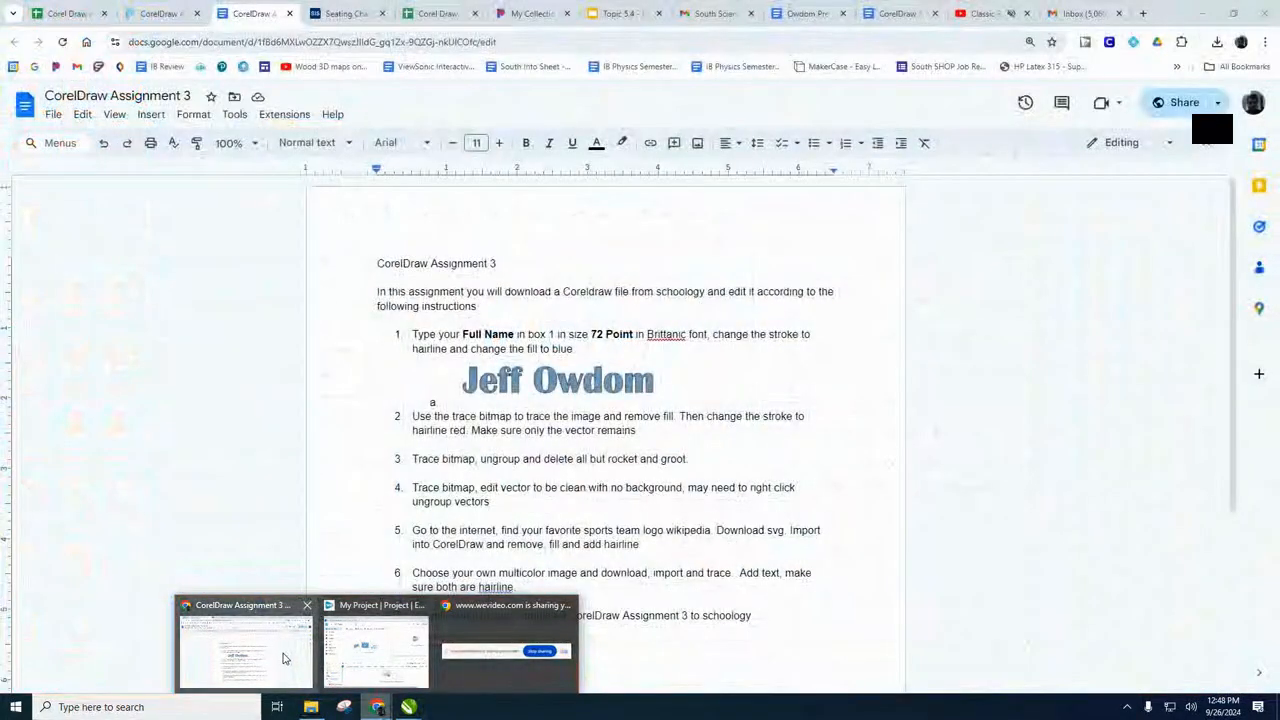
left_click(481, 672)
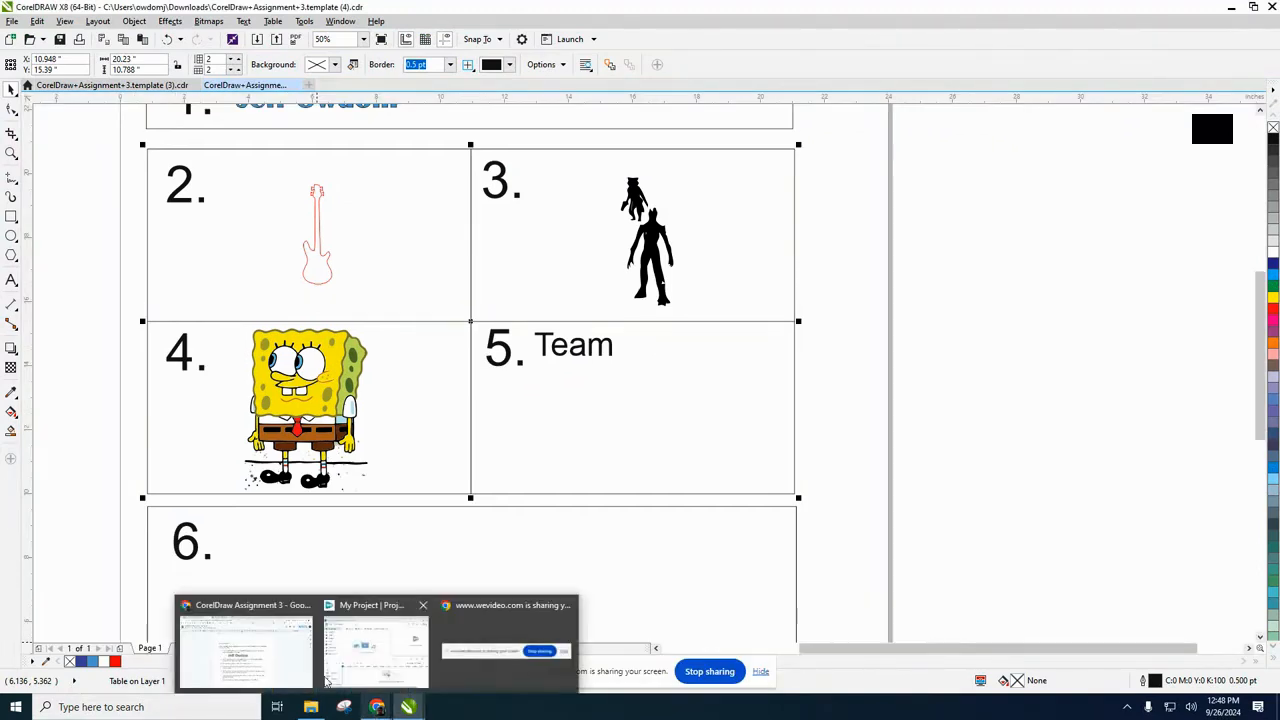
left_click(277, 663)
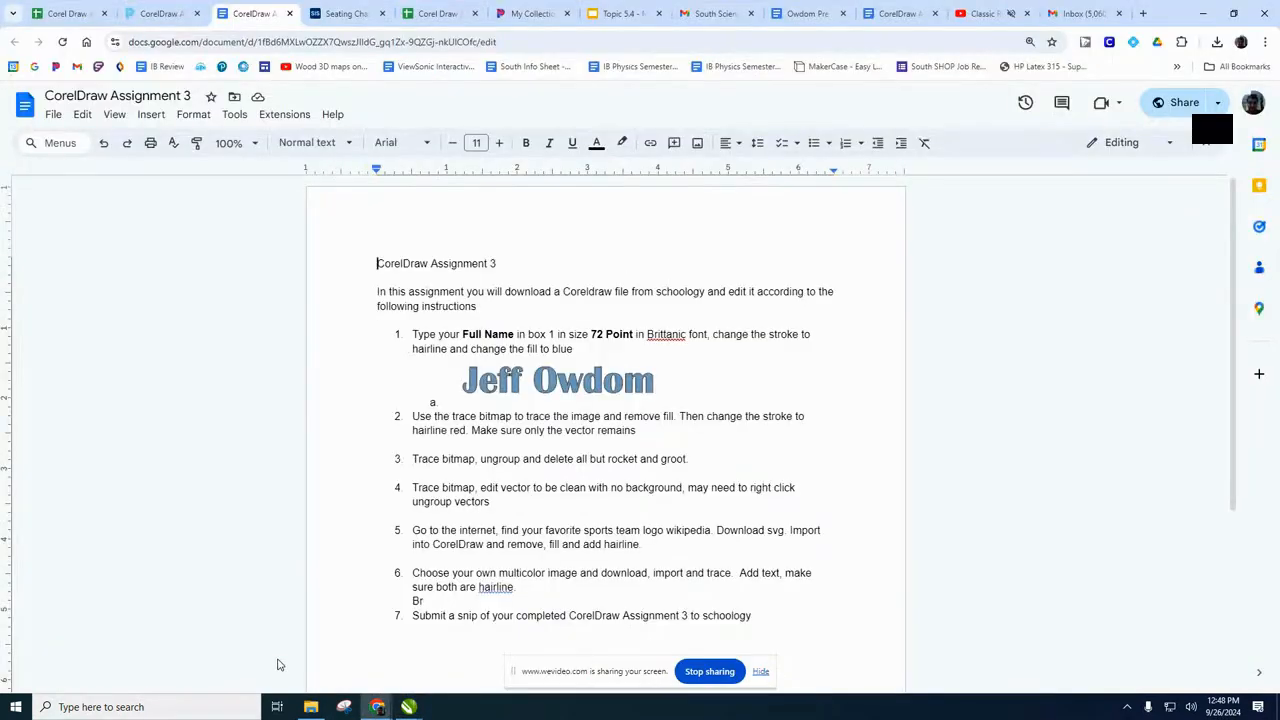
Search the web for "cleveland guardians svg log wiki" in a new browser tab.
left_click(1145, 17)
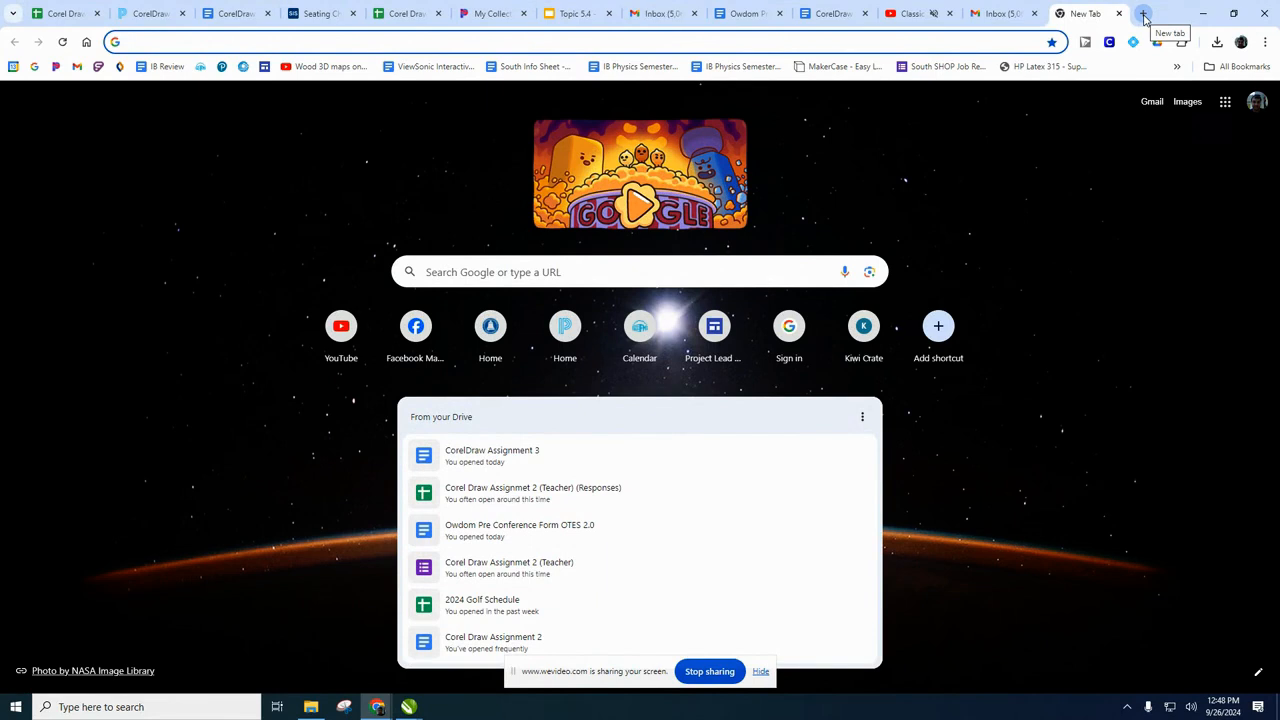
type("cl")
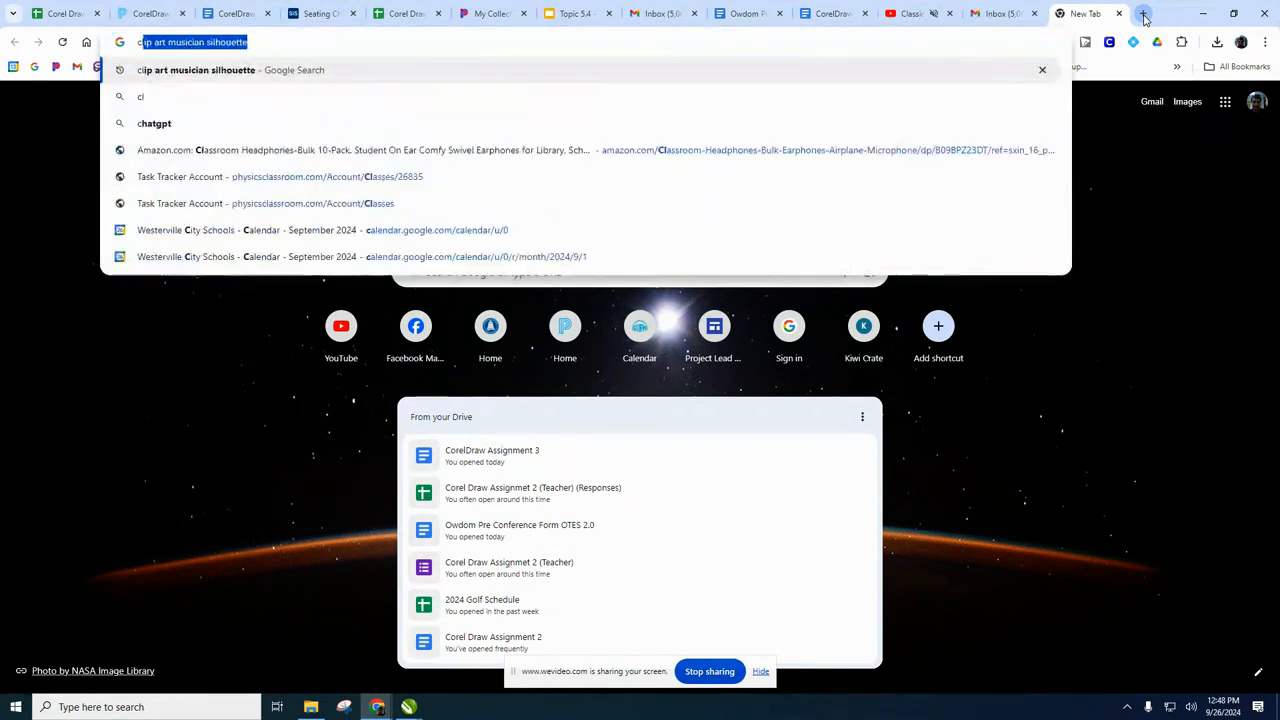
type("eveland guards")
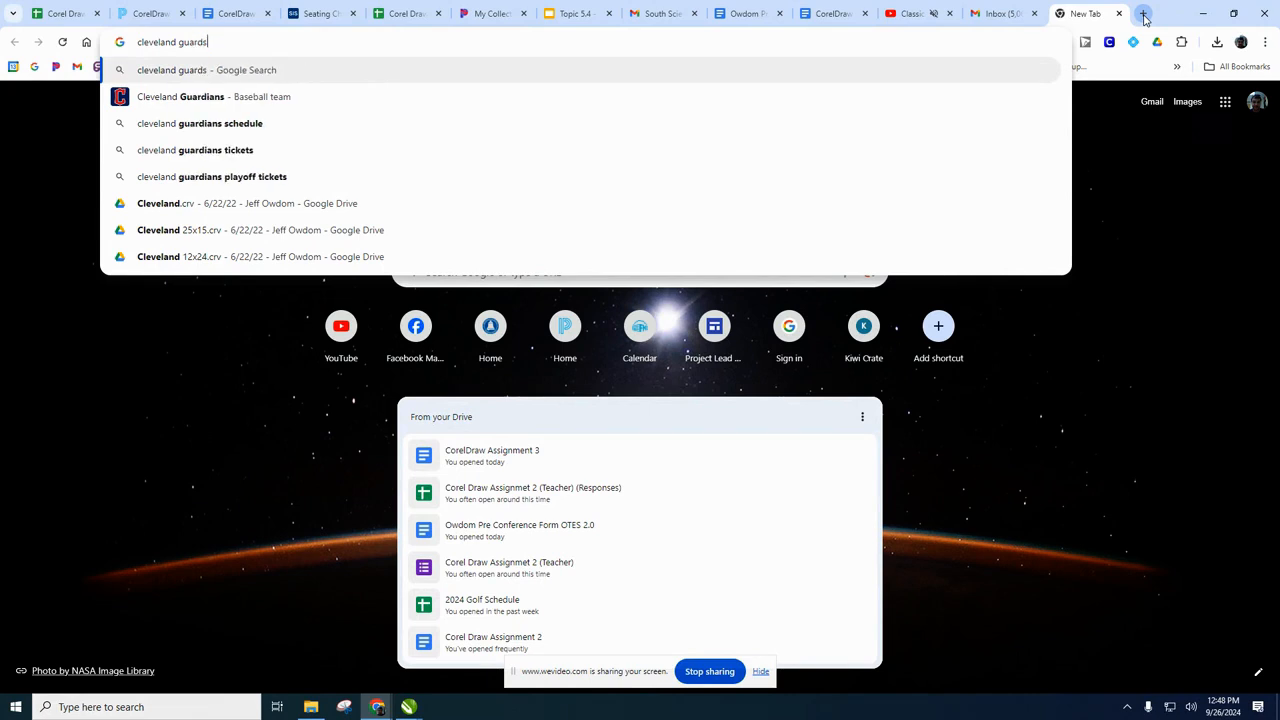
key("BackSpace")
type("ians svg ")
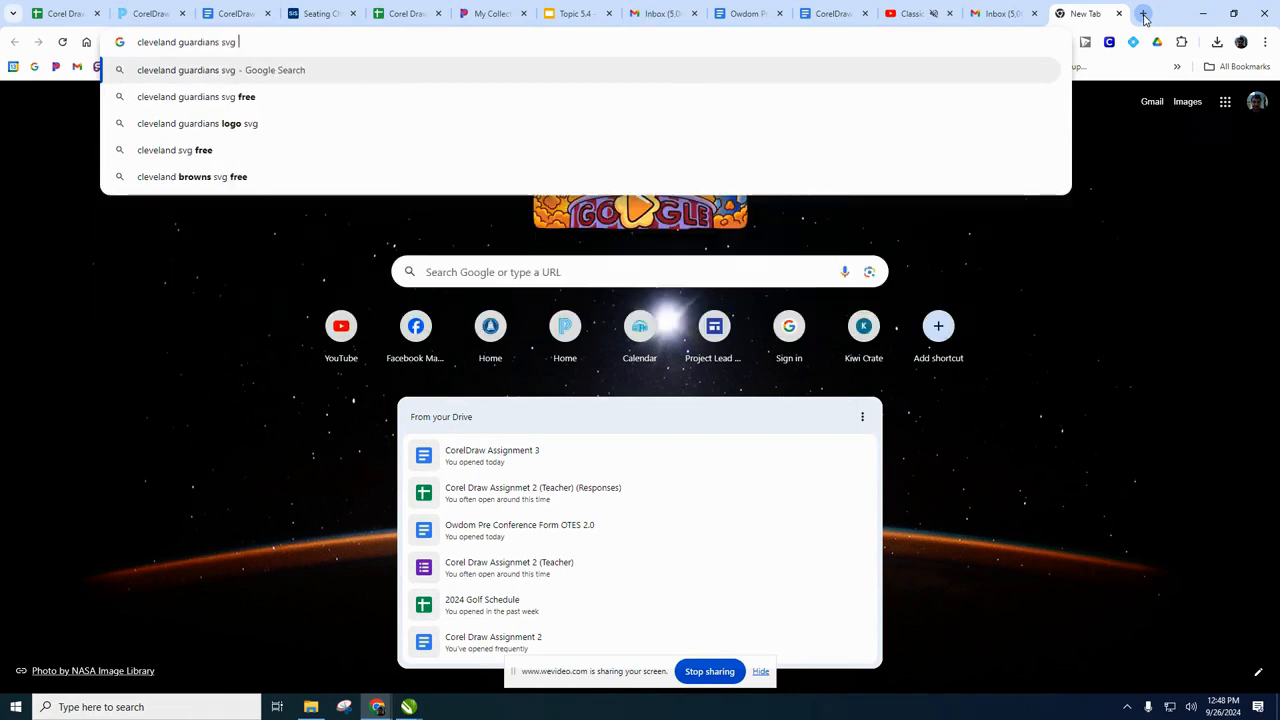
type("log wiki")
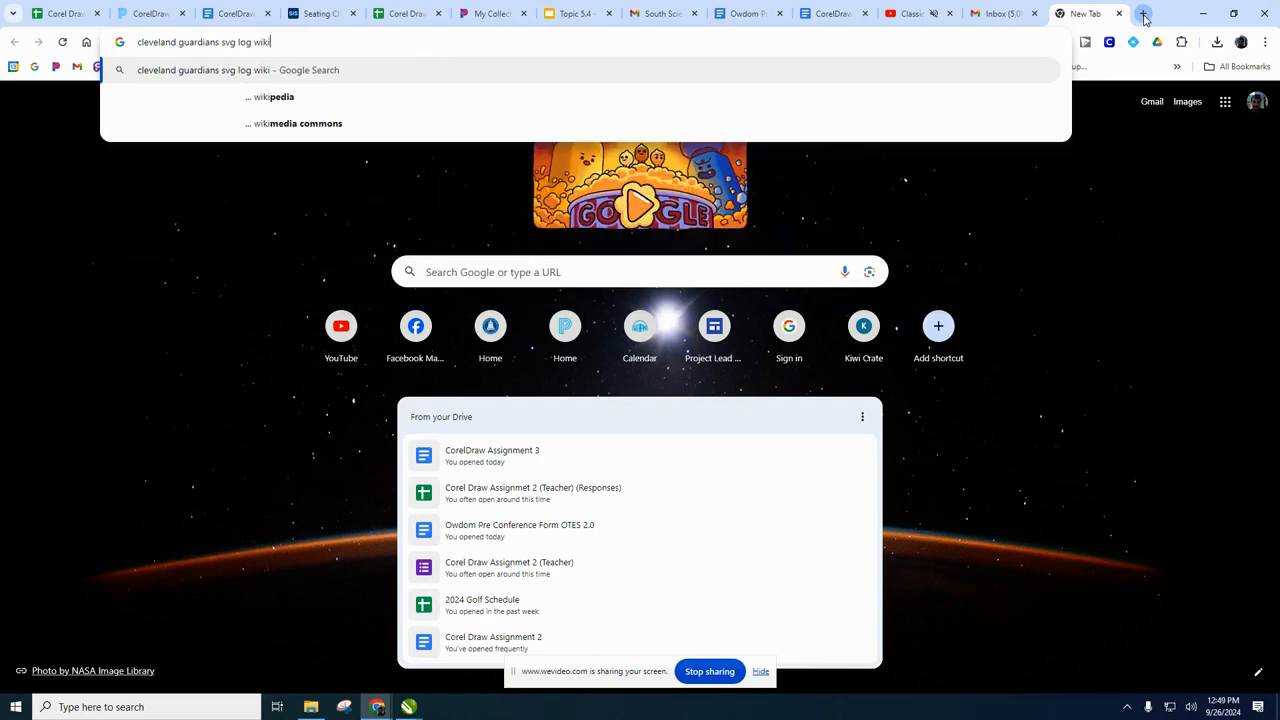
key("Return")
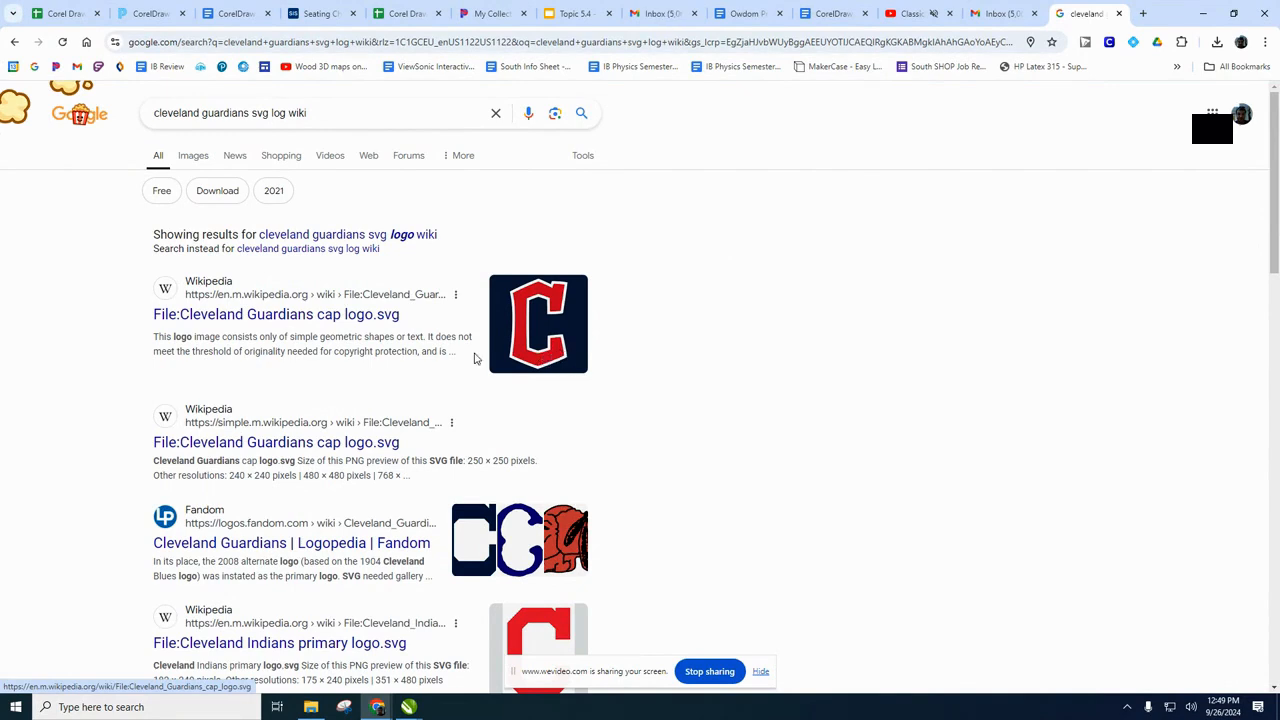
Open the original file from Wikipedia's Cleveland Guardians cap logo page and save it to Downloads as SVG document Cleveland_Guardians_cap_logo.
left_click(275, 325)
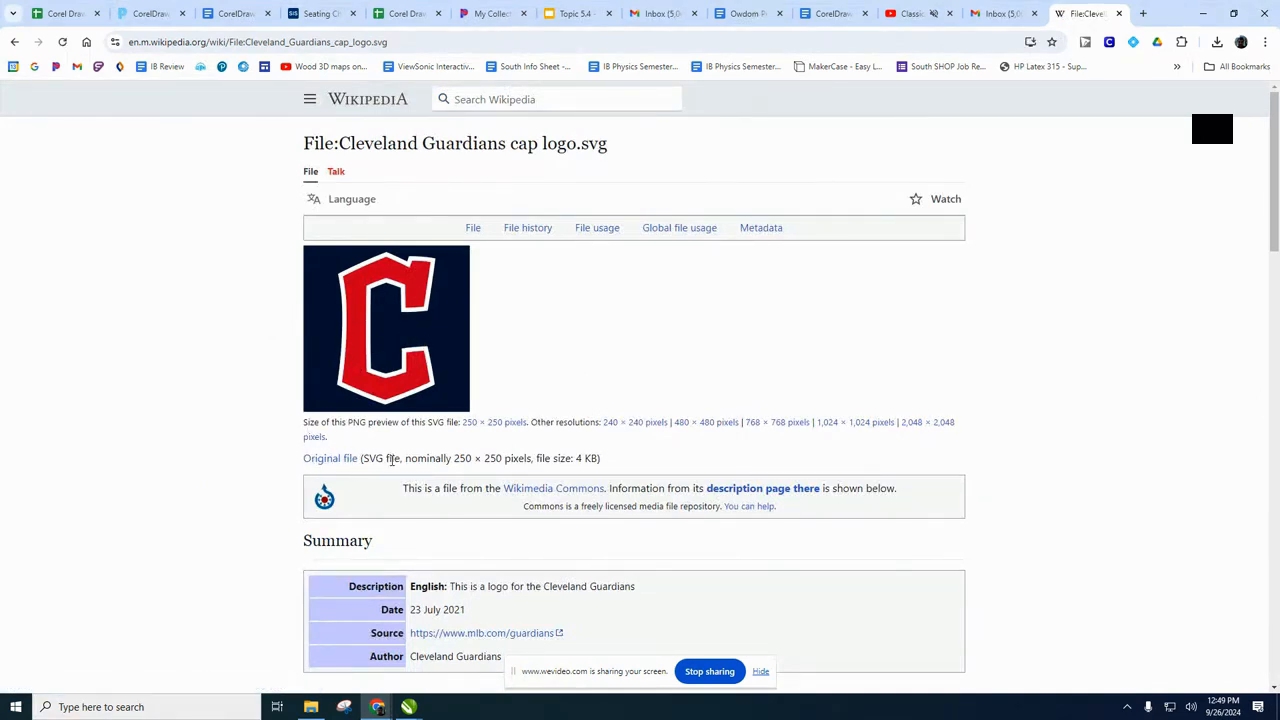
left_click(334, 458)
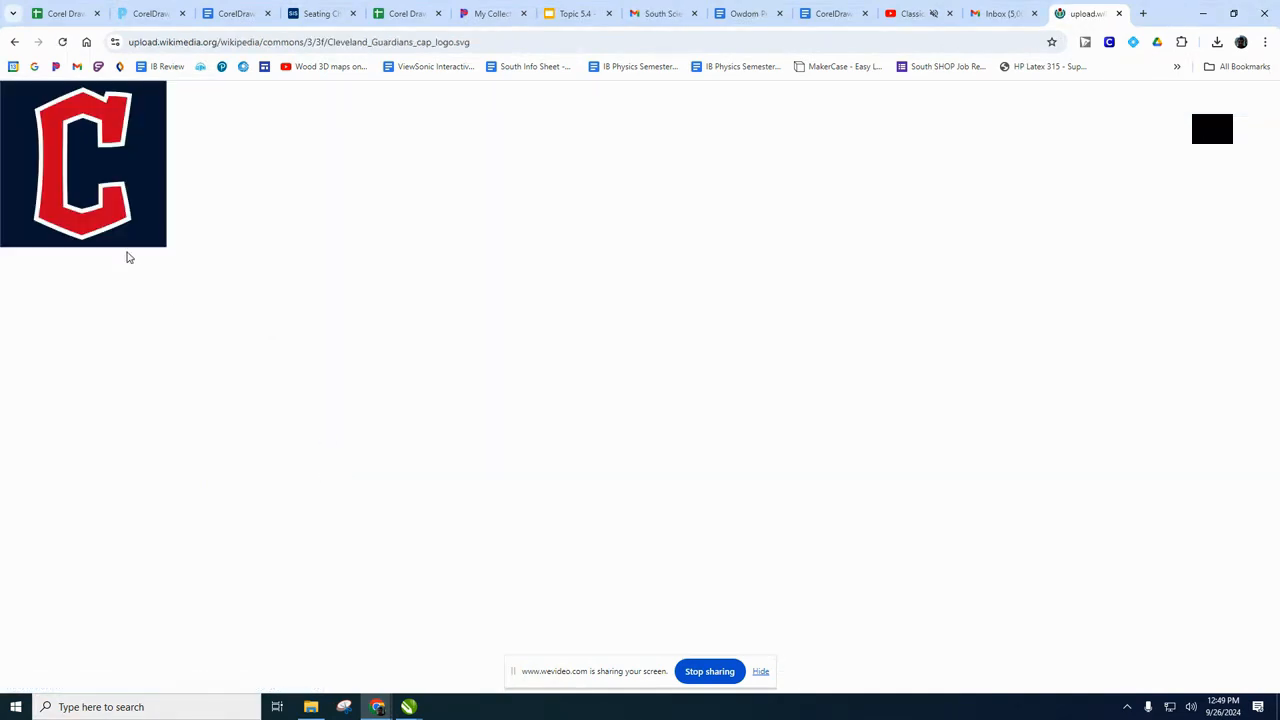
right_click(96, 172)
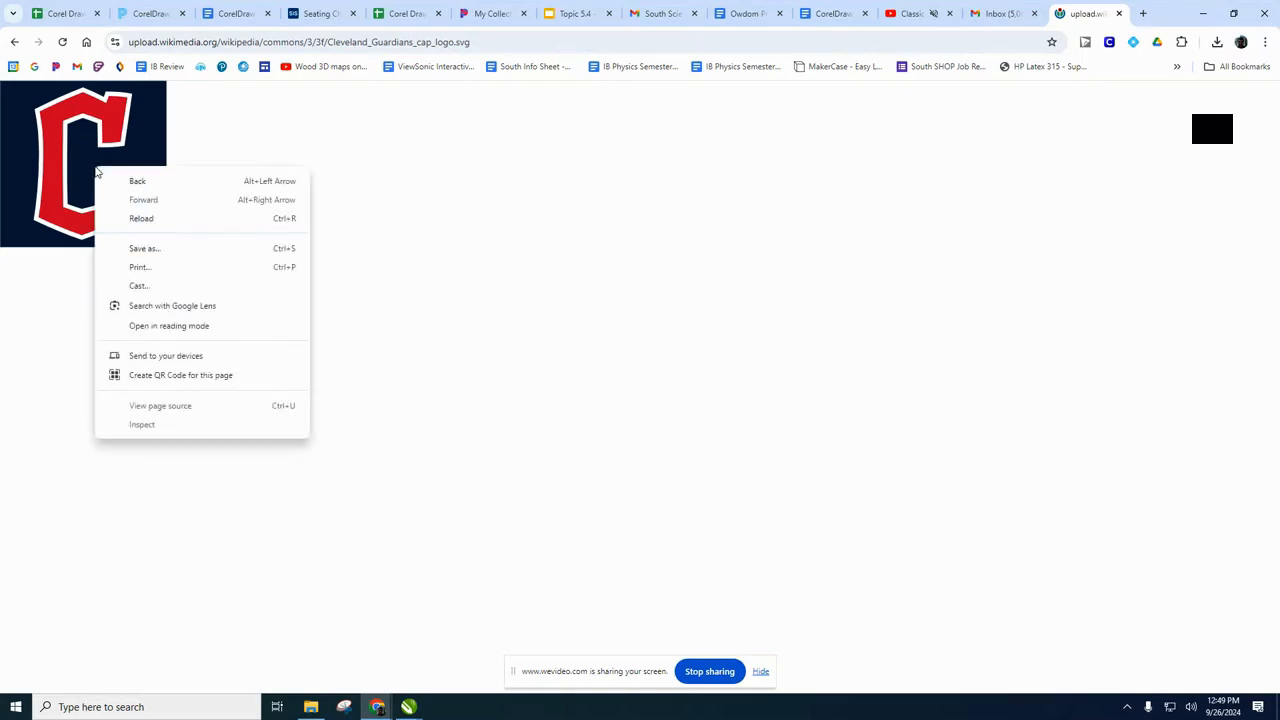
left_click(151, 250)
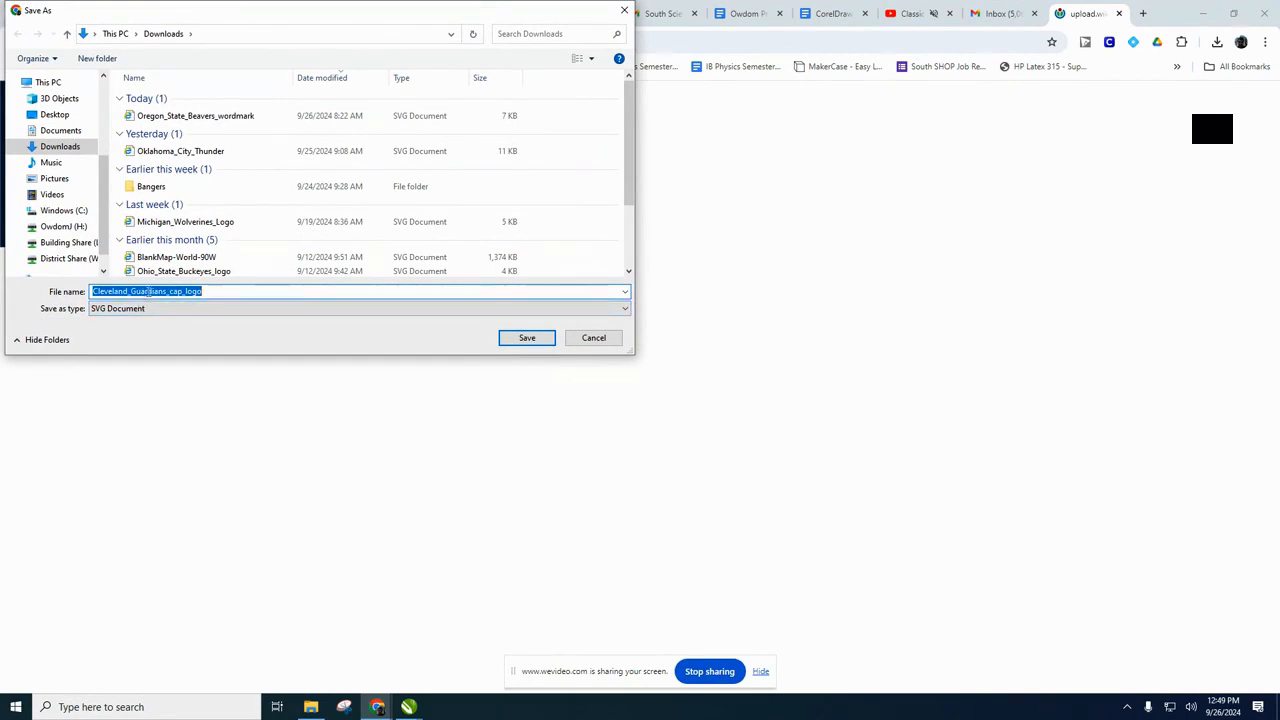
left_click(526, 337)
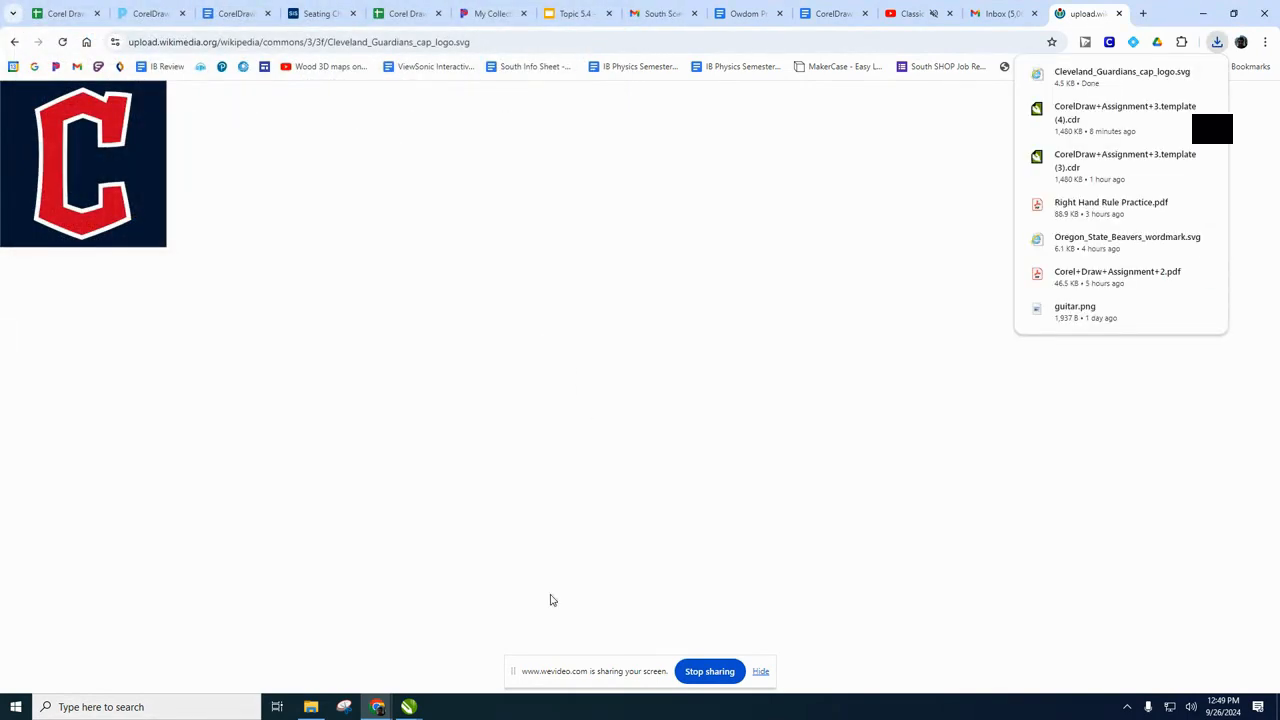
Switch to the CorelDraw+Assignment+3.template (4) document in CorelDRAW.
left_click(408, 708)
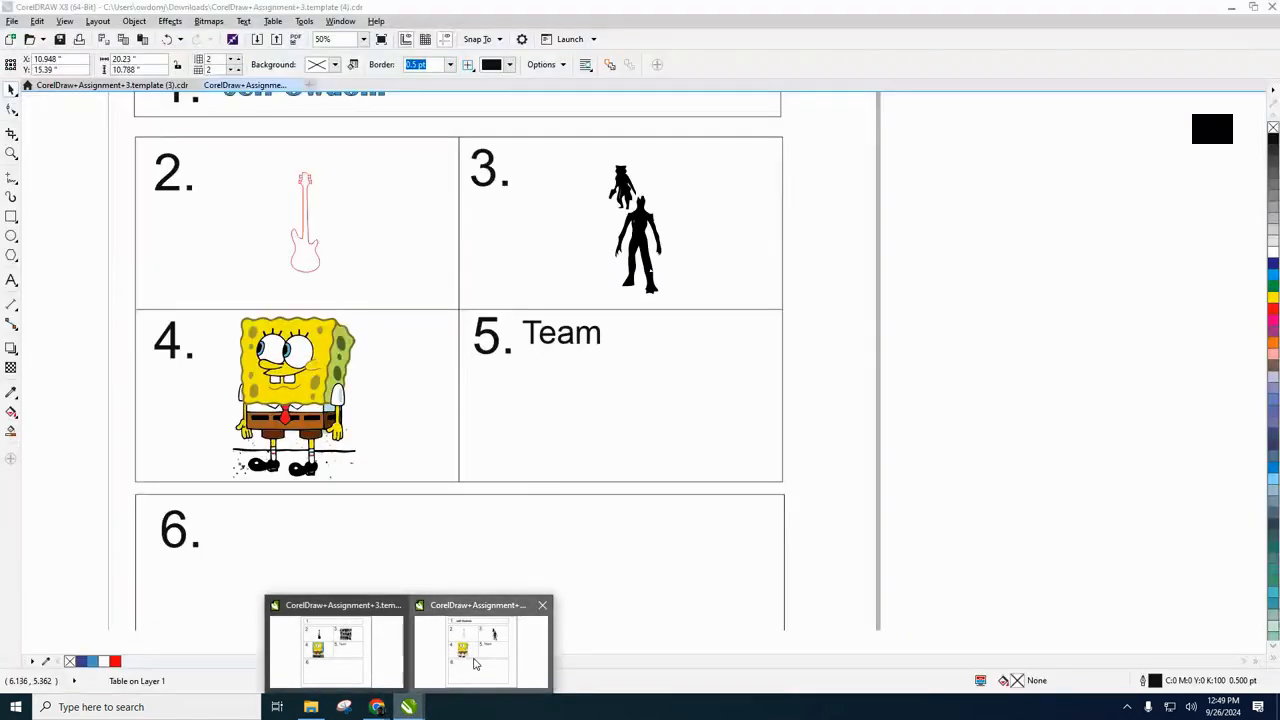
right_click(691, 388)
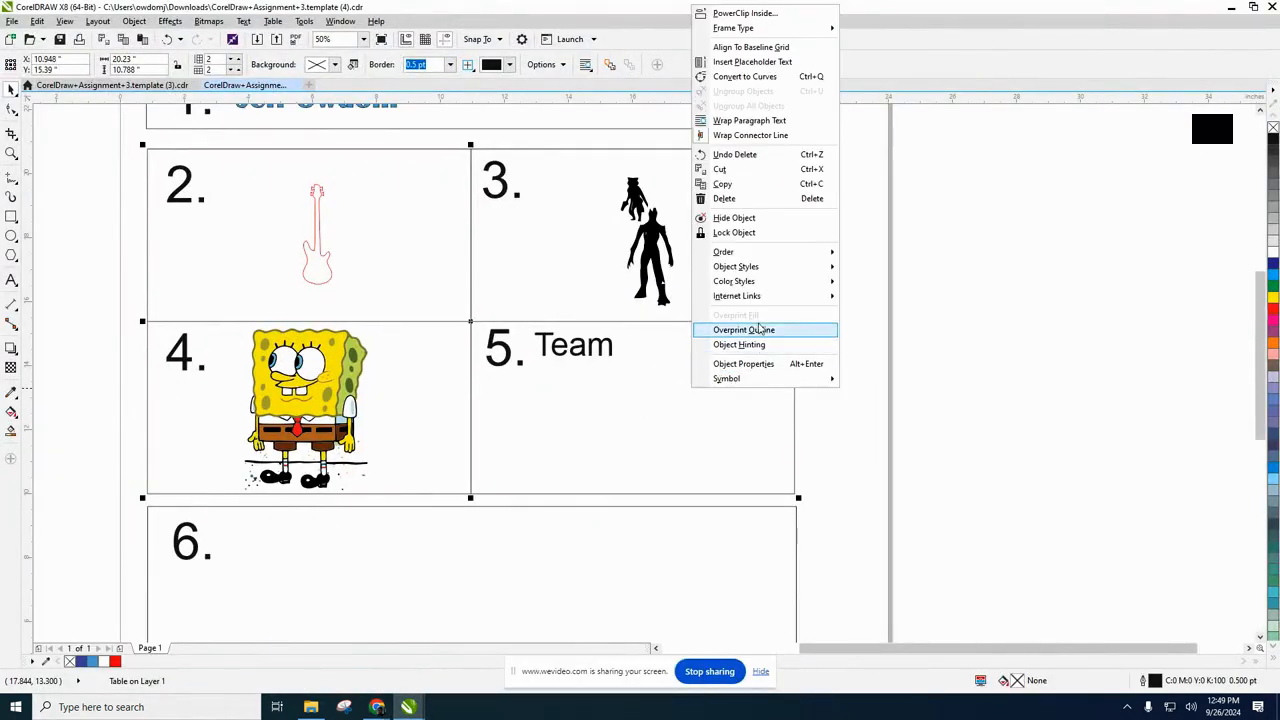
left_click(632, 422)
right_click(632, 420)
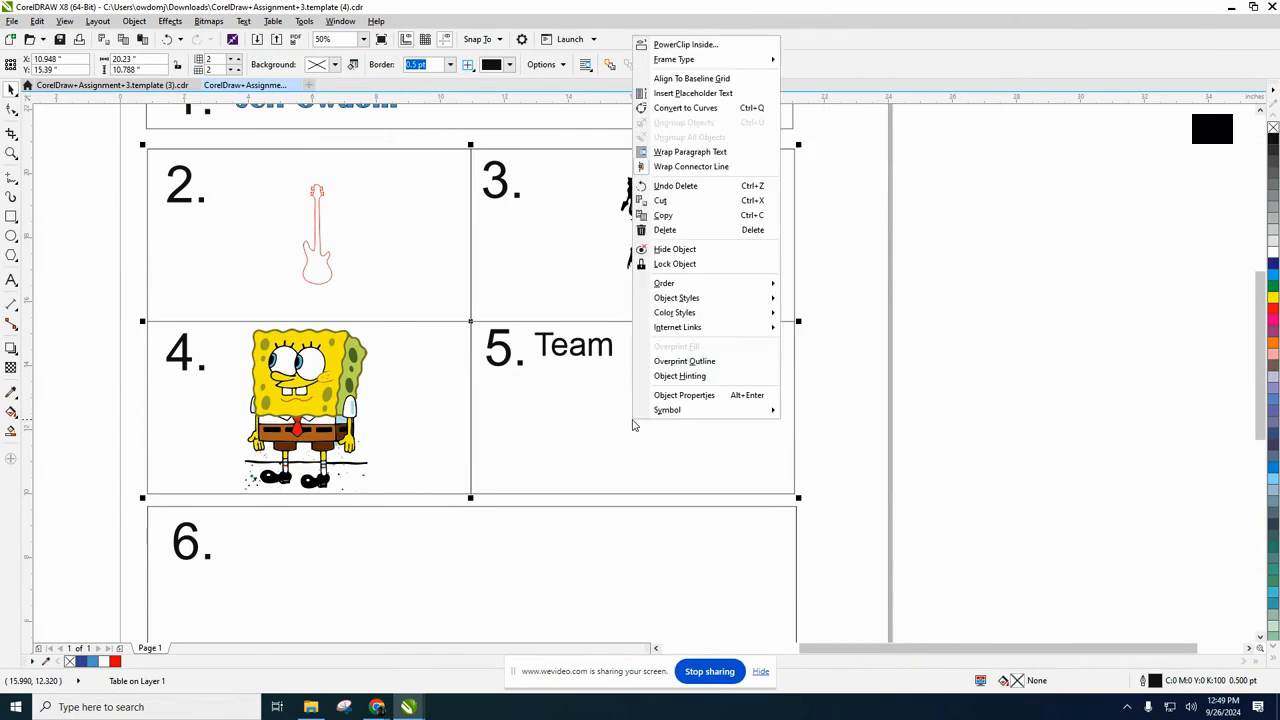
left_click(967, 355)
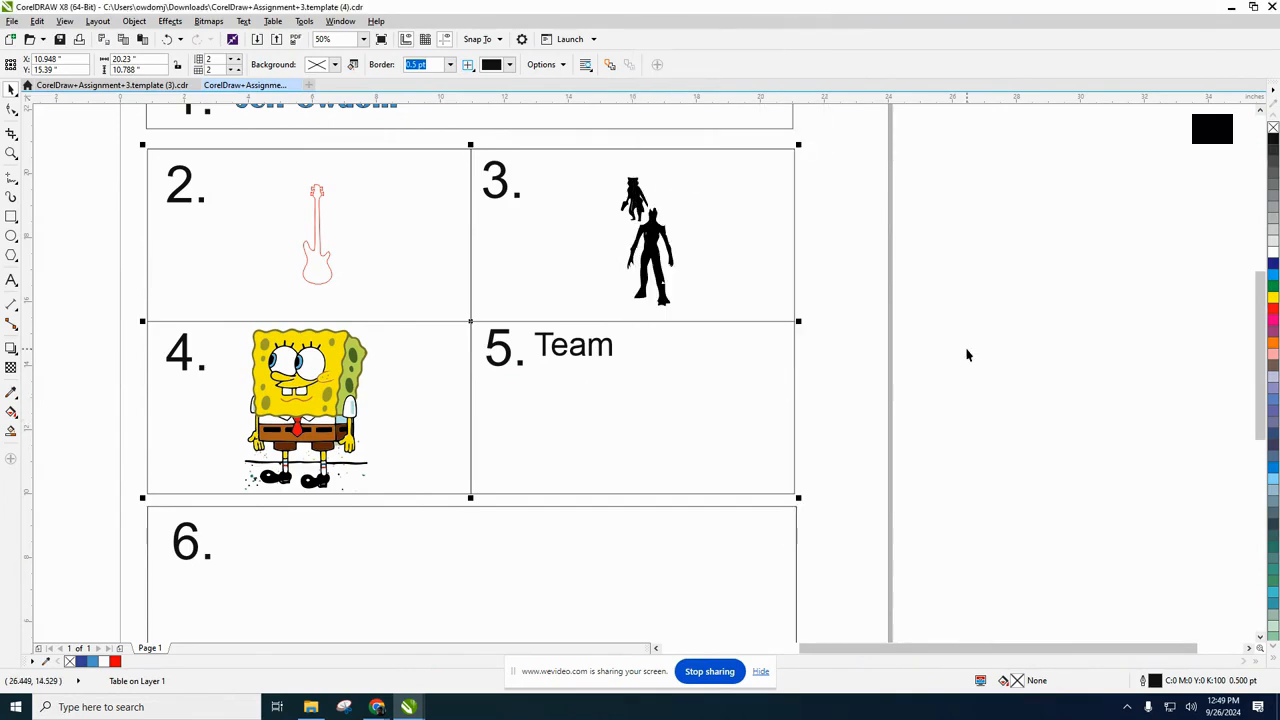
Import Cleveland_Guardians_cap_logo.svg and place it at about 5.06 inches square in the empty area beside the page.
left_click(967, 355)
right_click(967, 355)
left_click(1005, 408)
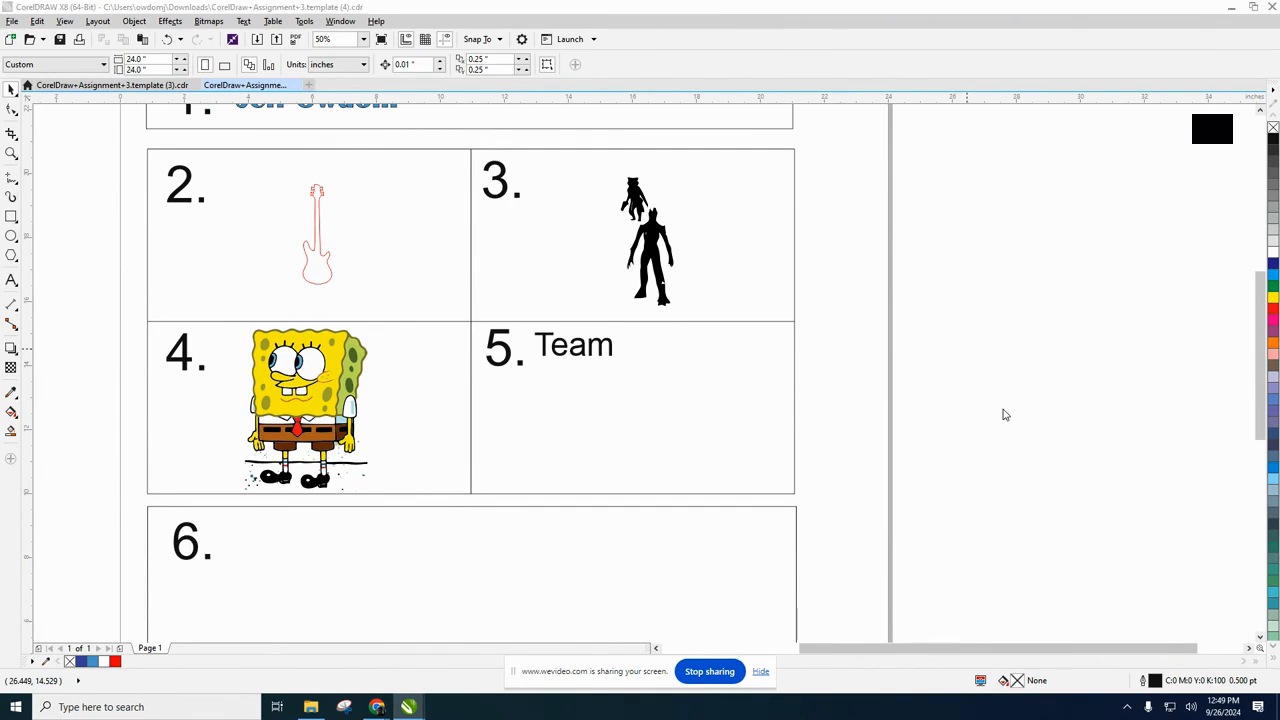
double_click(179, 119)
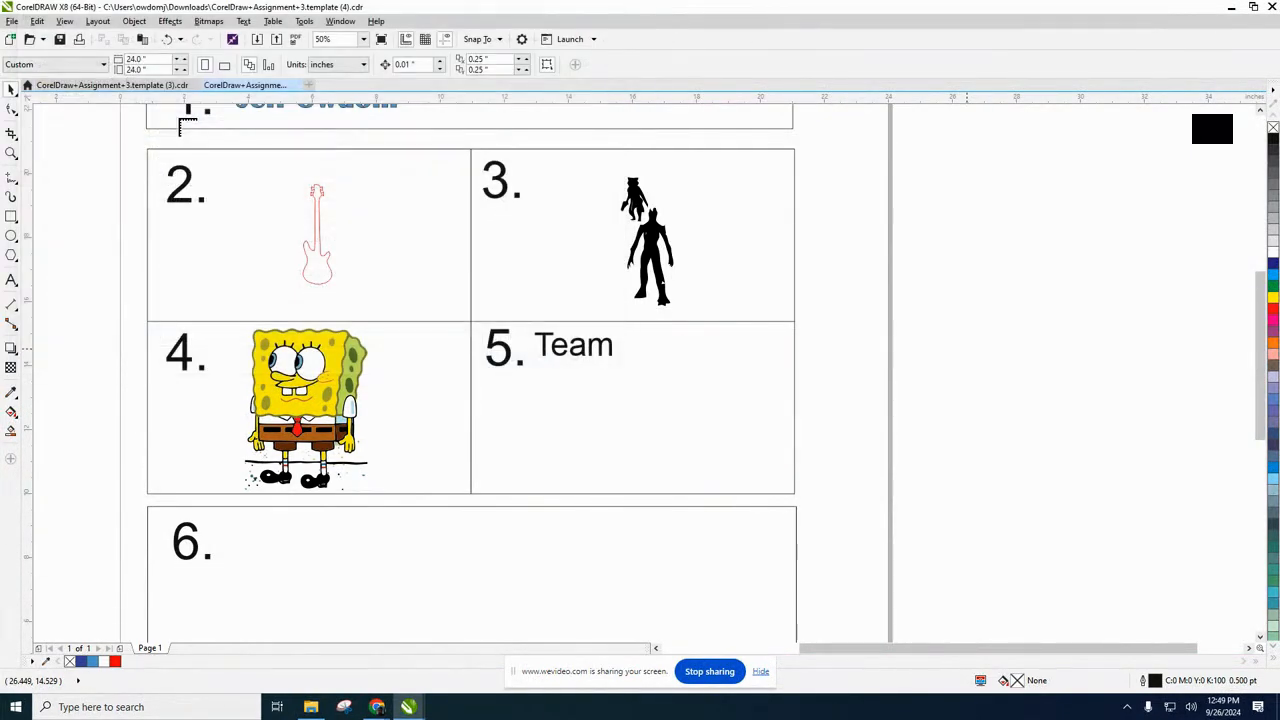
left_click_drag(904, 263, 1073, 433)
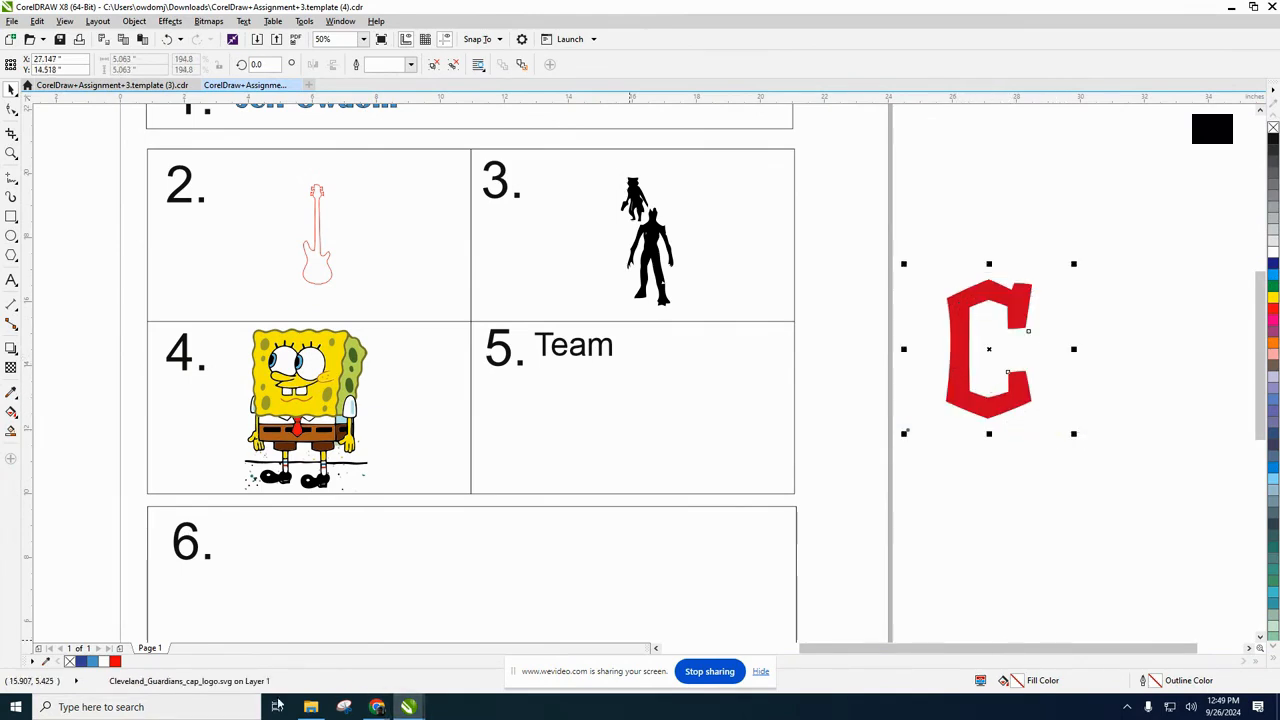
Switch to the CorelDraw Assignment 3 document in Chrome and check the item 5 fill and hairline instructions.
mouse_move(365, 707)
left_click(240, 650)
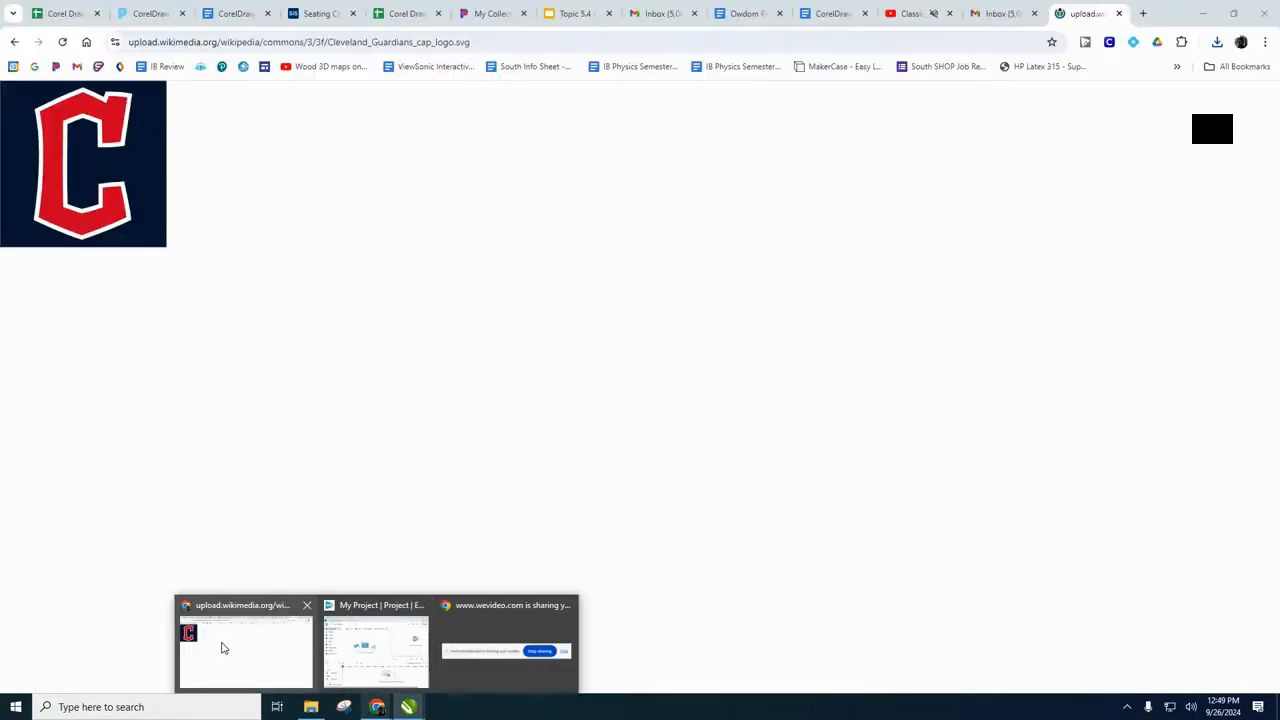
left_click(236, 14)
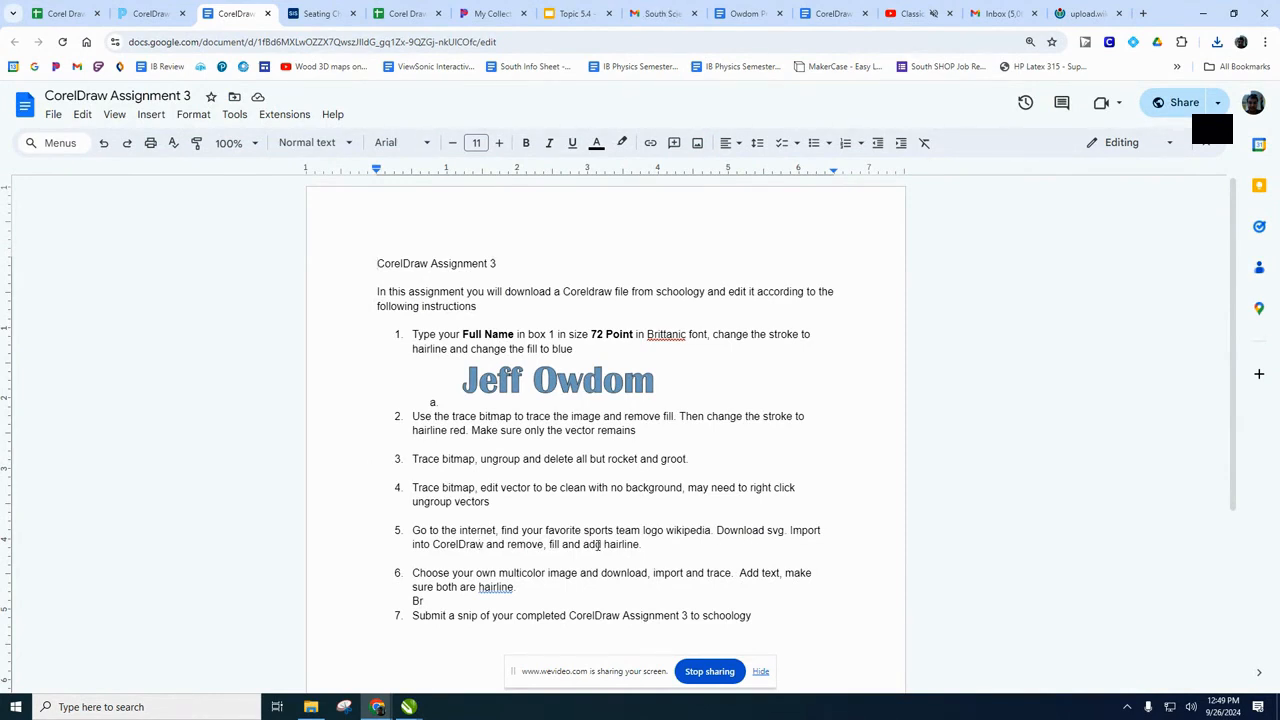
Return to the template (4) document in CorelDRAW and remove the red fill from the imported Guardians logo.
mouse_move(408, 707)
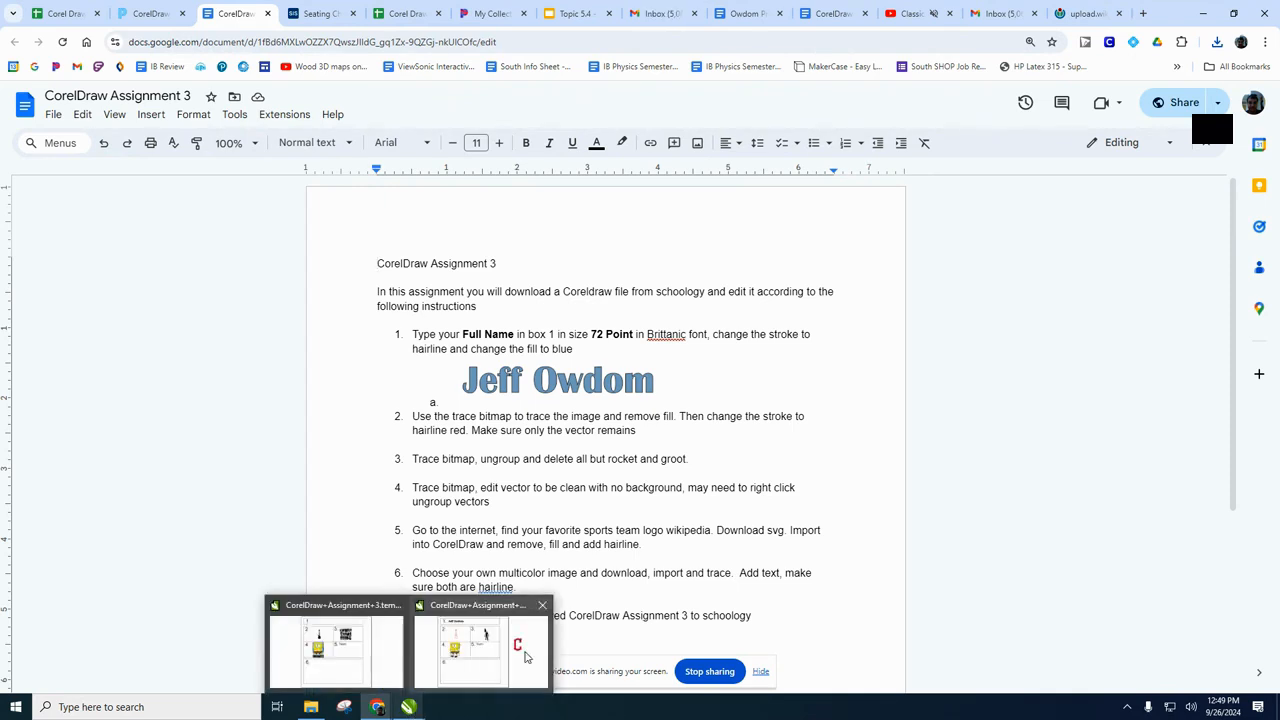
left_click(530, 650)
left_click(996, 412)
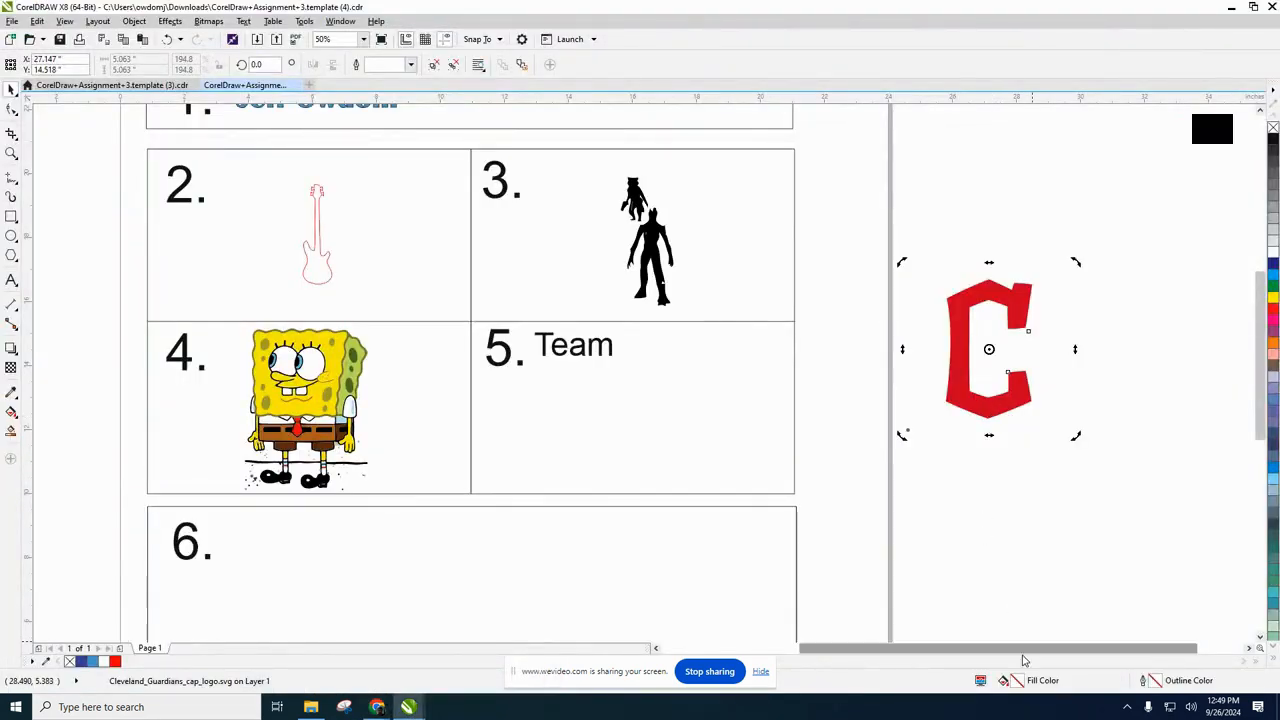
double_click(1020, 685)
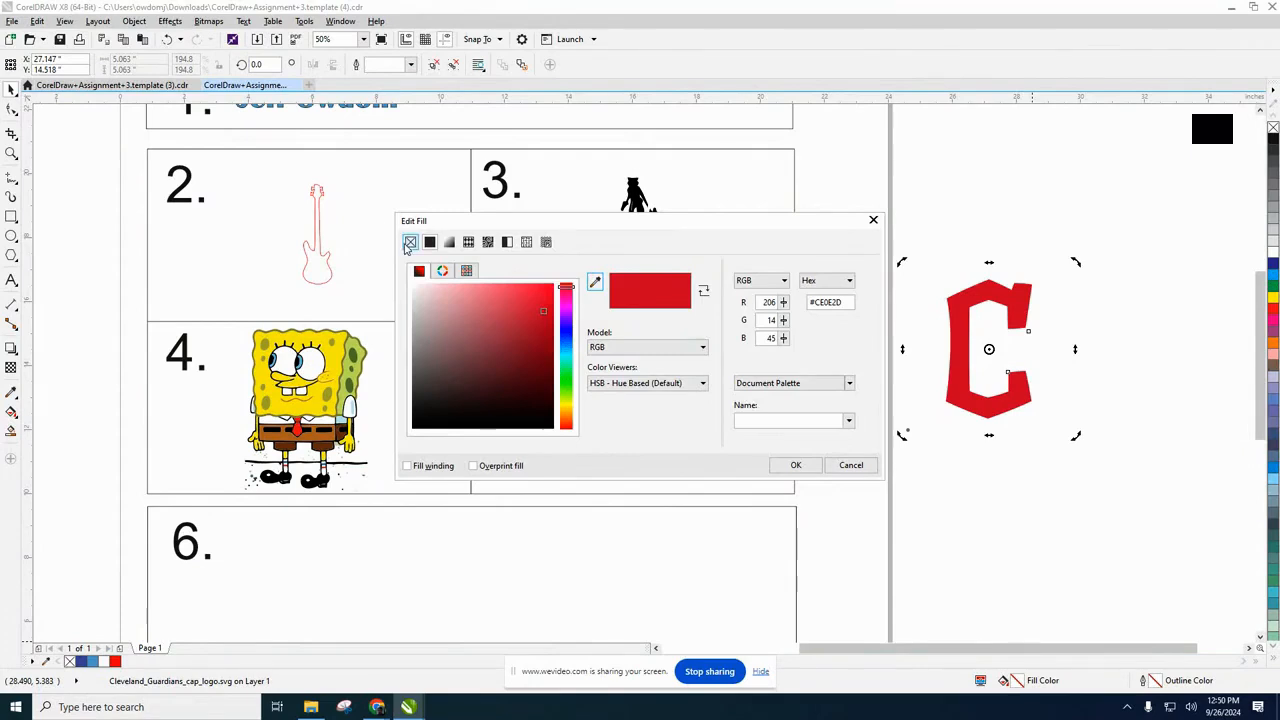
left_click(410, 242)
left_click(796, 465)
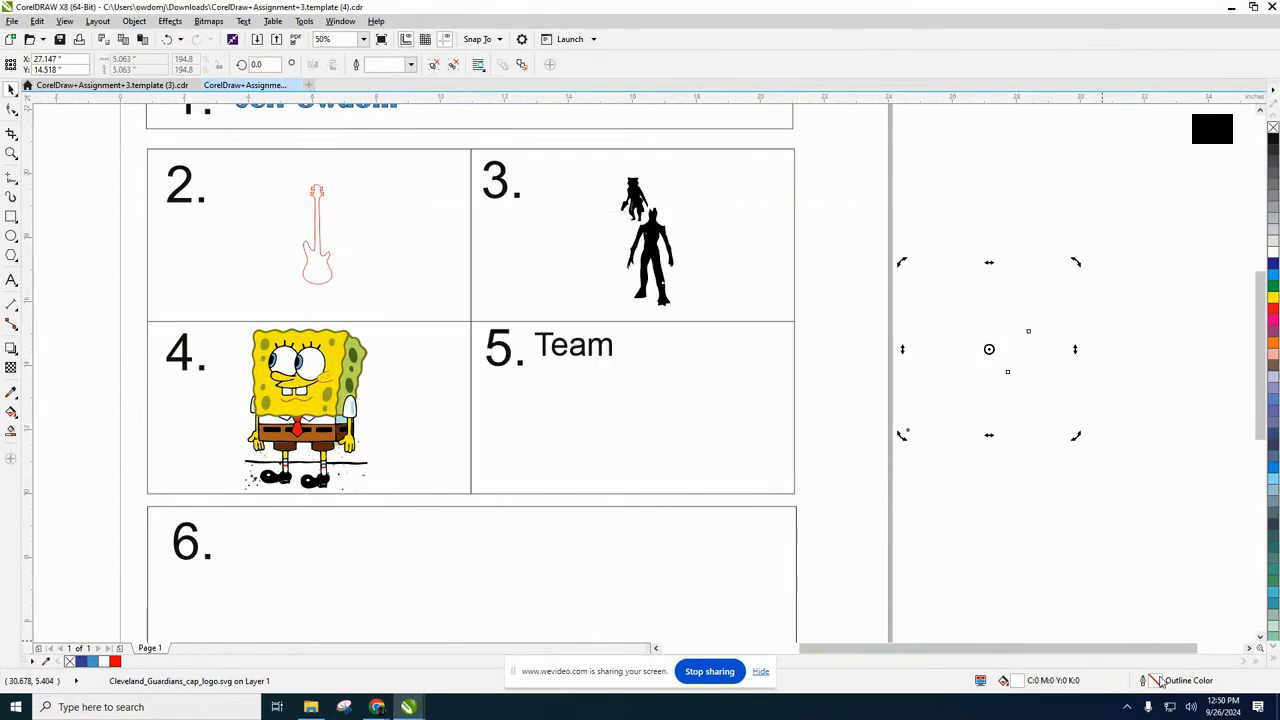
Give the Guardians logo a black outline with Hairline width.
double_click(1155, 681)
left_click(553, 263)
left_click(547, 285)
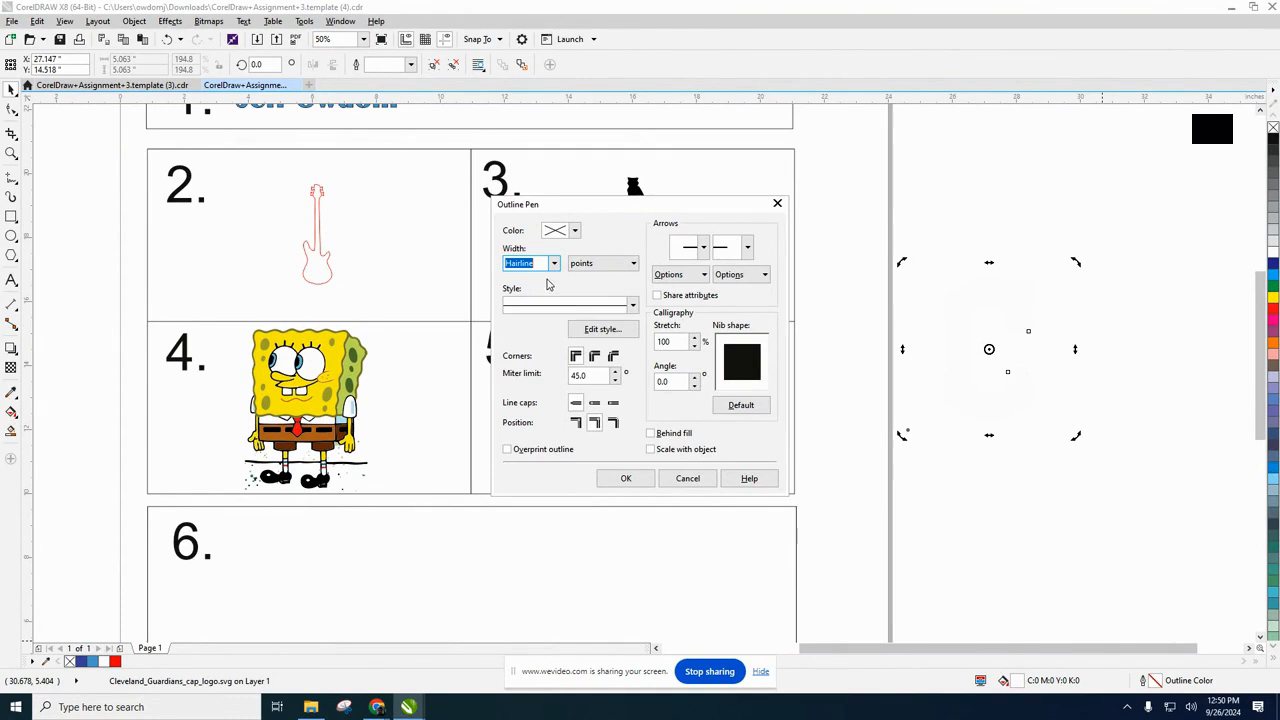
left_click(577, 232)
left_click_drag(565, 326, 540, 381)
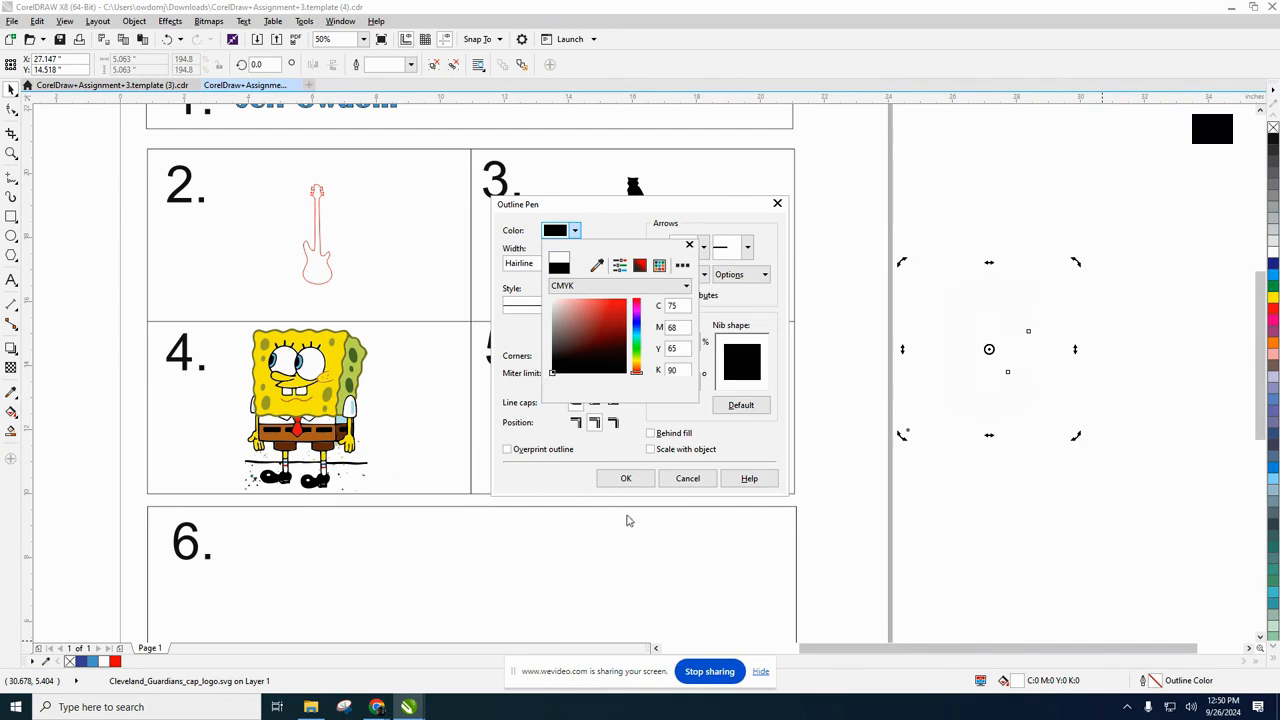
left_click(625, 478)
left_click(625, 478)
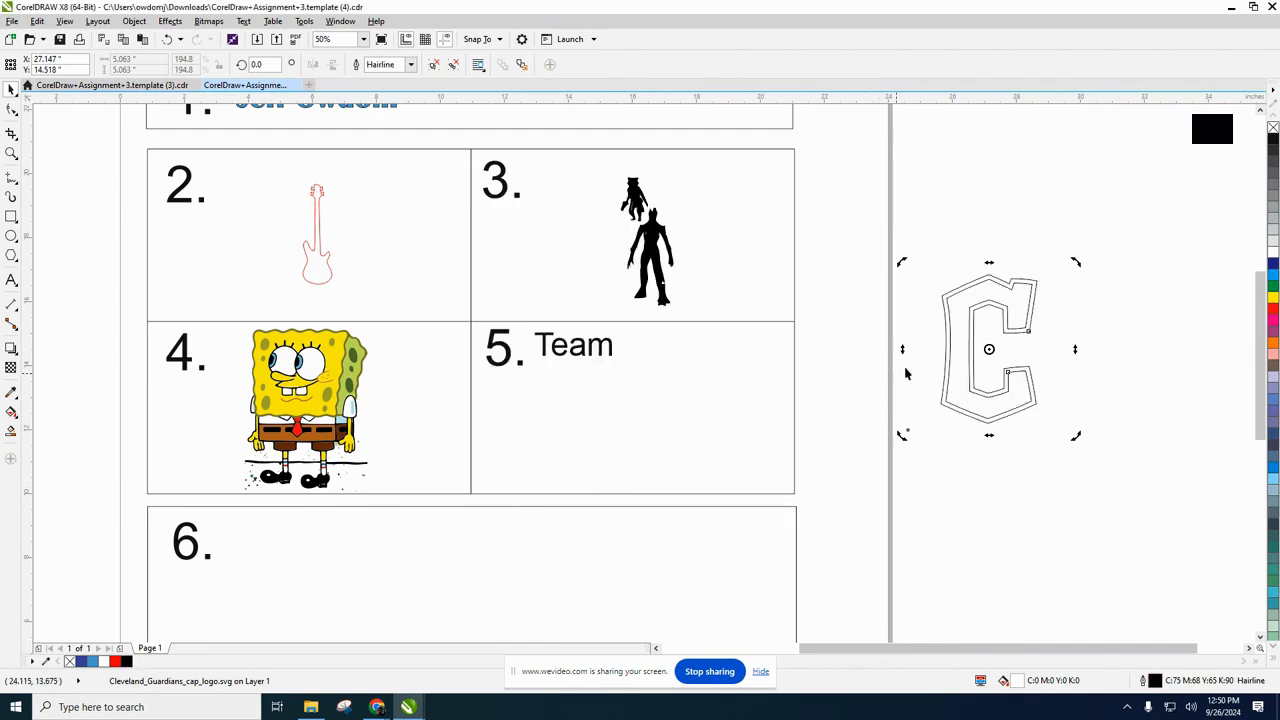
Move the outlined Guardians logo into box 5, beside the word Team.
left_click_drag(966, 392, 940, 464)
left_click(953, 469)
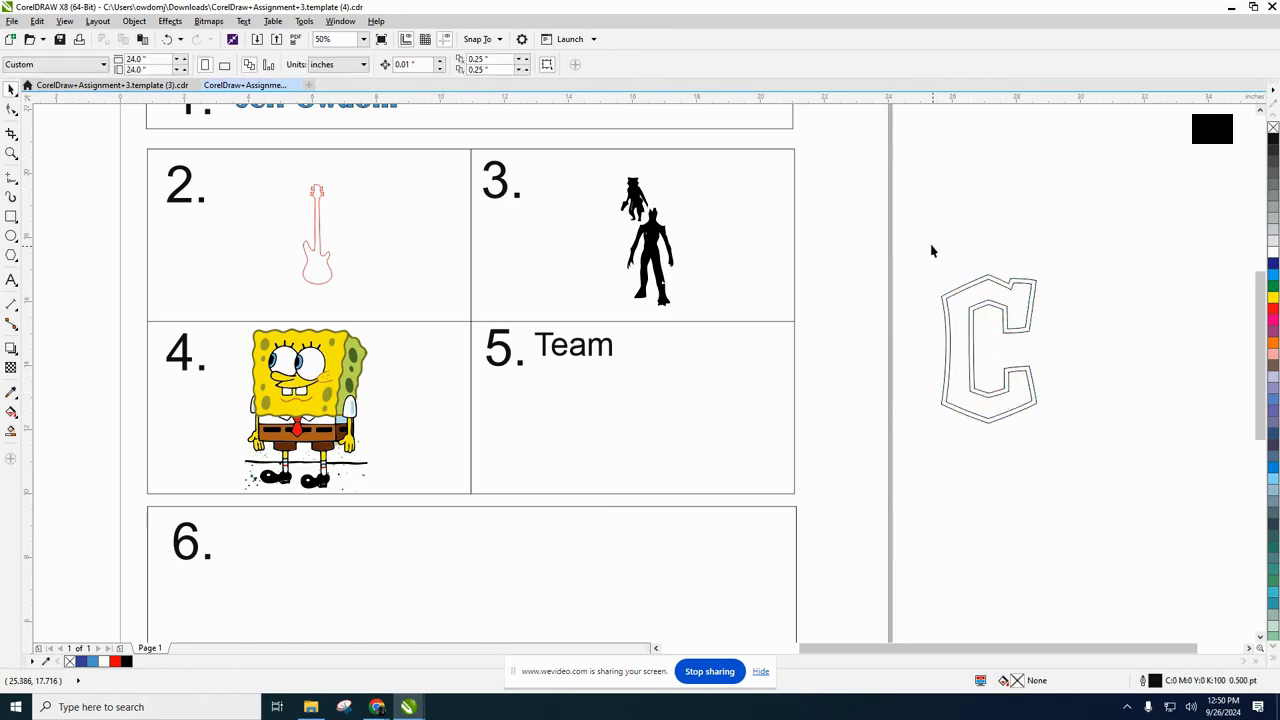
left_click_drag(911, 226, 1071, 455)
left_click(971, 359)
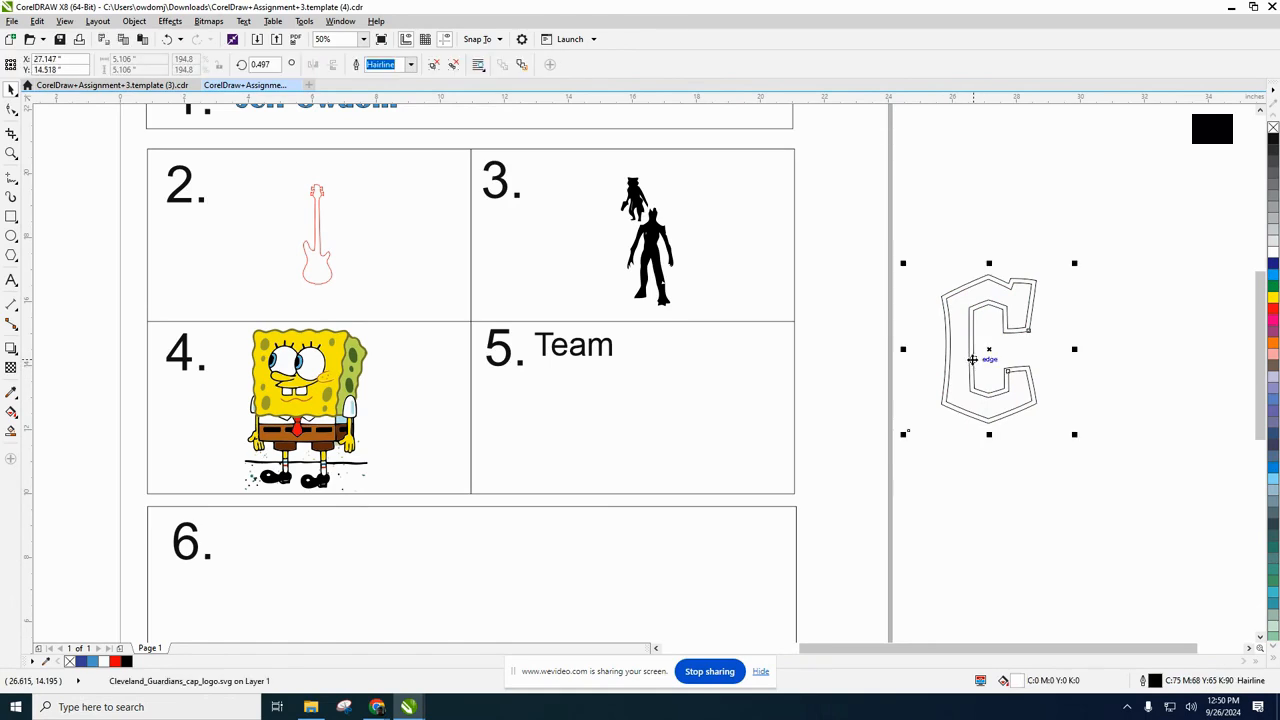
left_click_drag(965, 357, 655, 419)
left_click(990, 367)
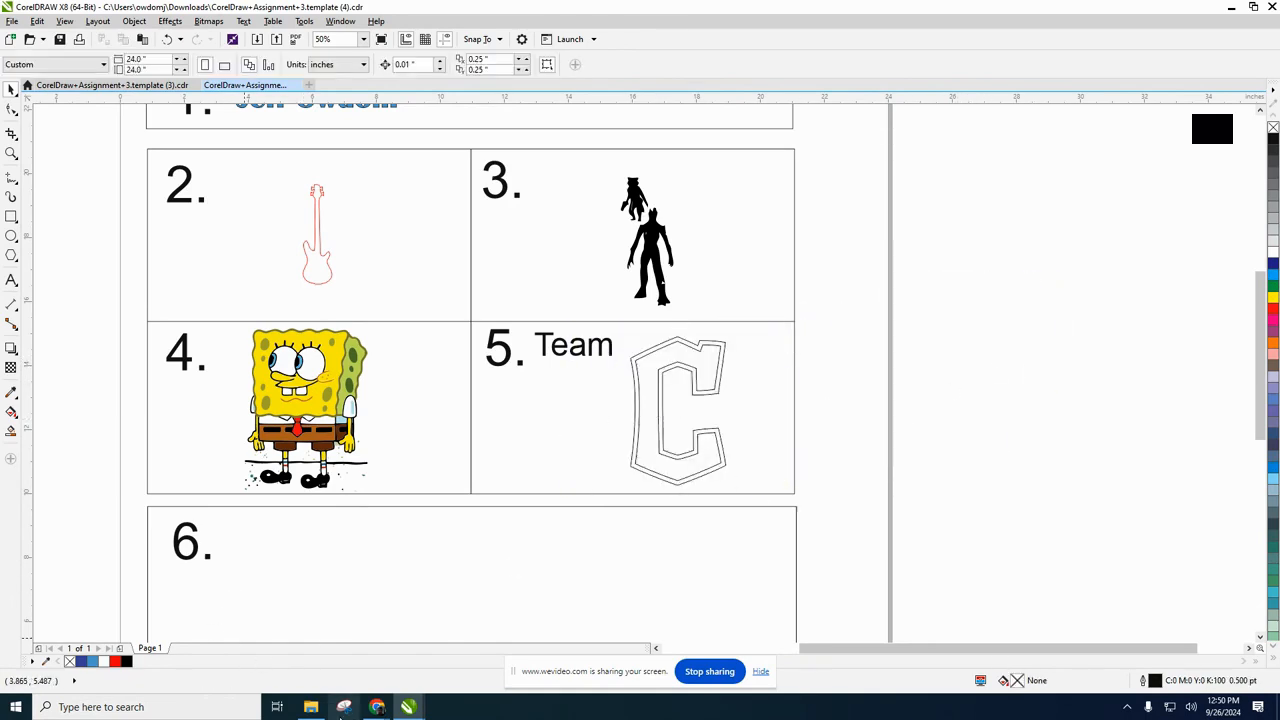
Switch to the Google Docs assignment in Chrome and delete the stray "Br" below the item 6 instructions.
left_click(310, 707)
mouse_move(344, 706)
left_click(272, 660)
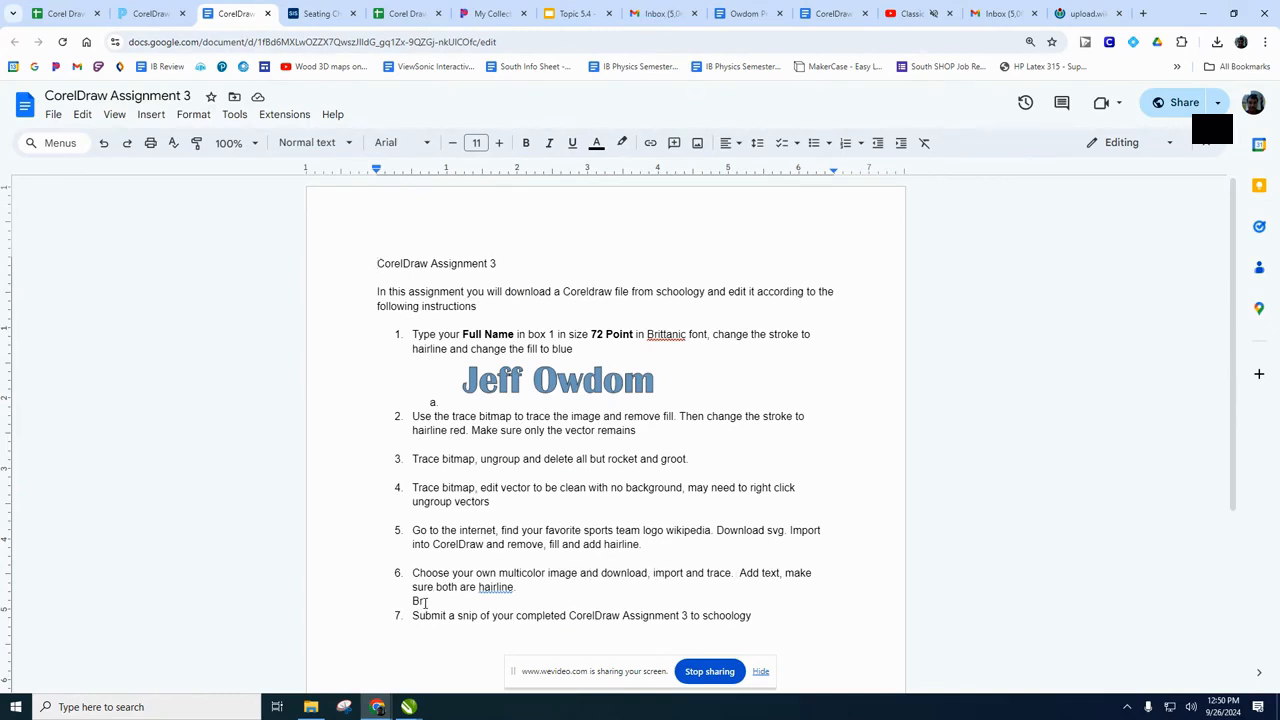
key("BackSpace")
key("BackSpace")
Return to the CorelDRAW template, capture the whole page with Snipping Tool and start saving the snip.
mouse_move(411, 709)
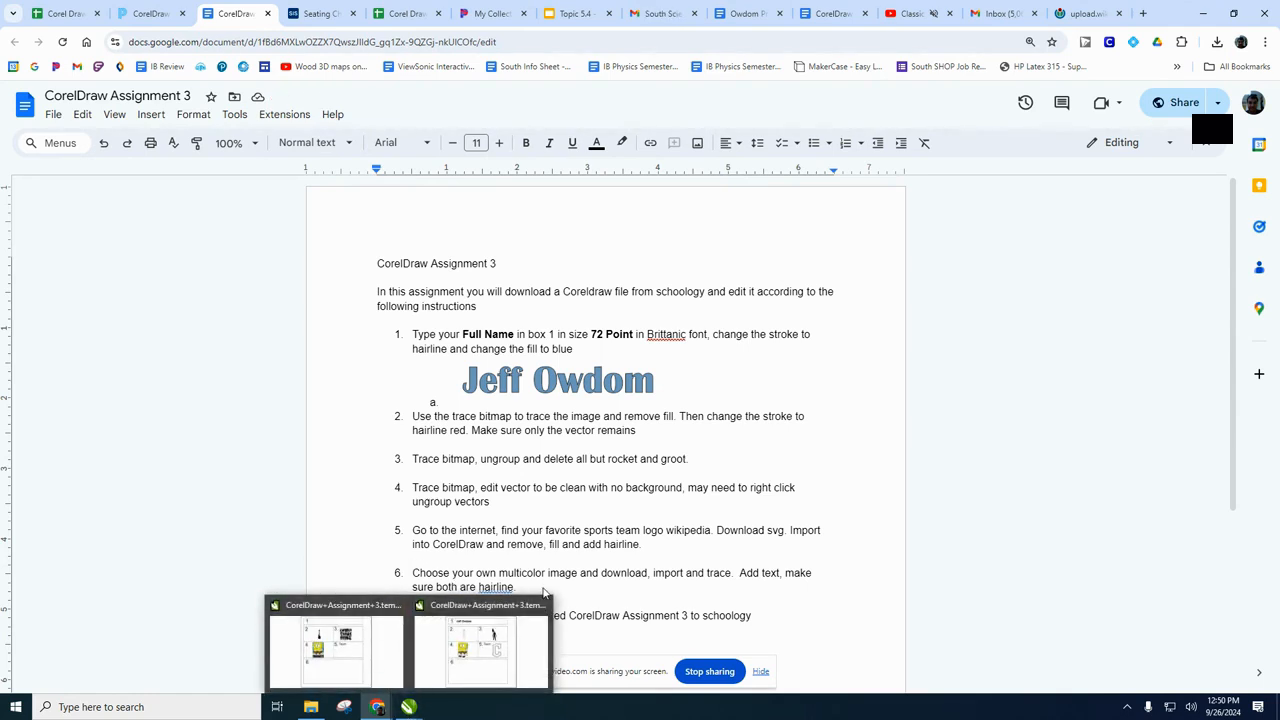
left_click(470, 655)
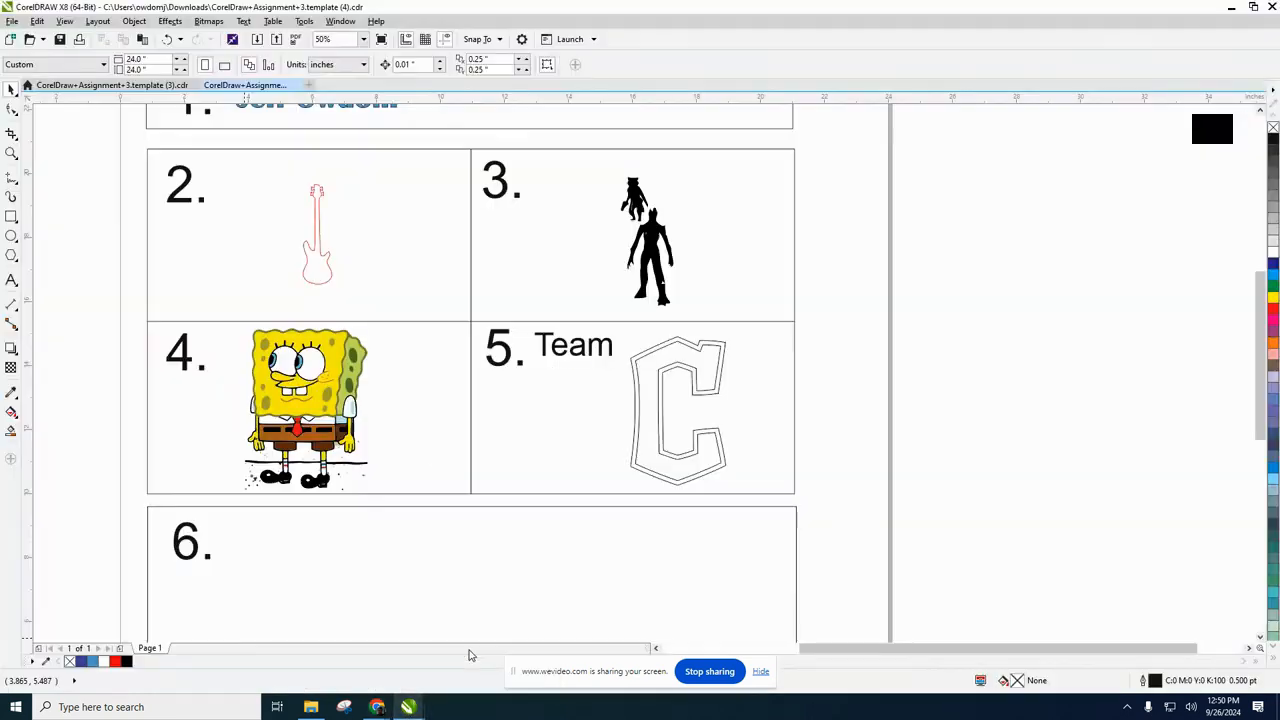
scroll(392, 477, "down", 2)
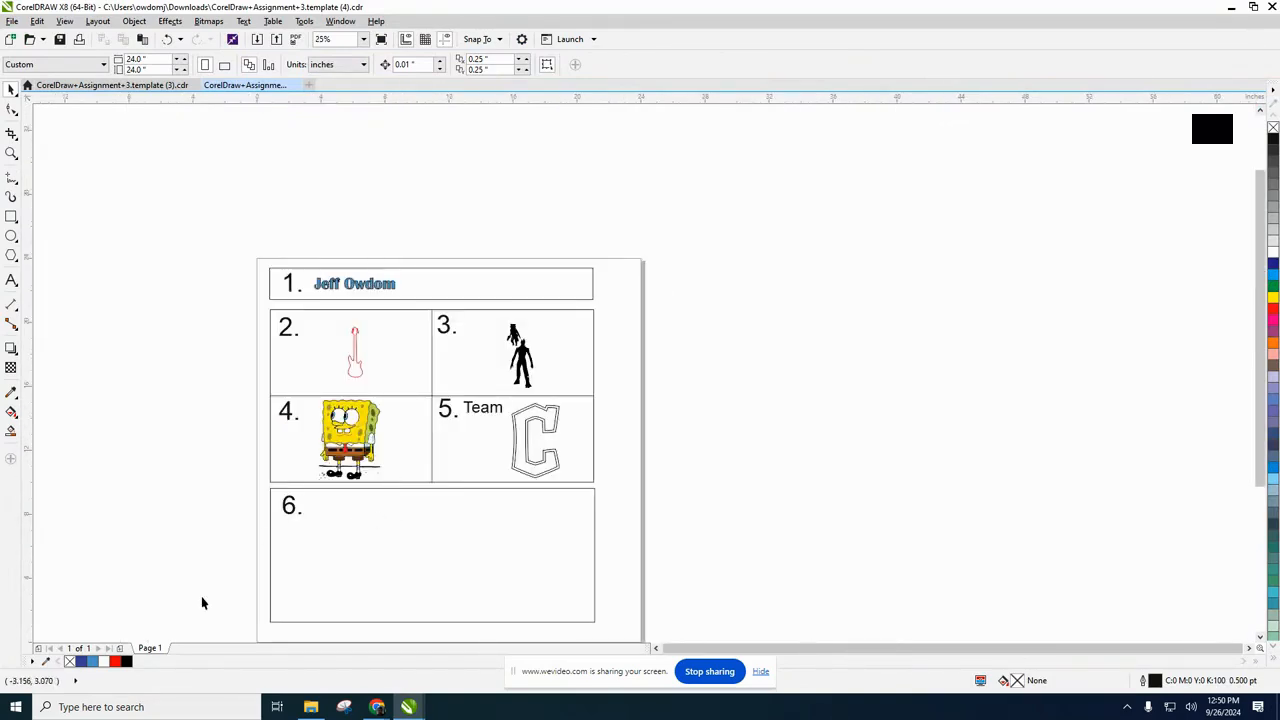
left_click(344, 707)
left_click(205, 163)
left_click_drag(147, 216, 704, 640)
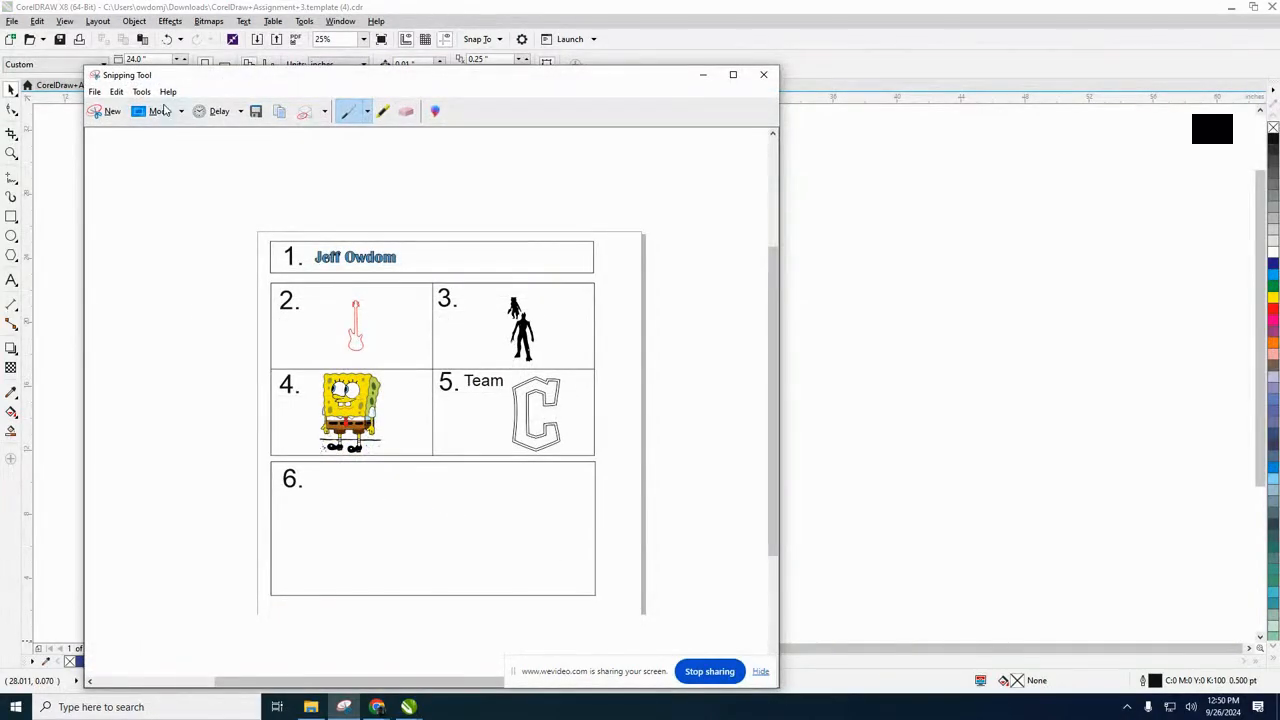
left_click(259, 115)
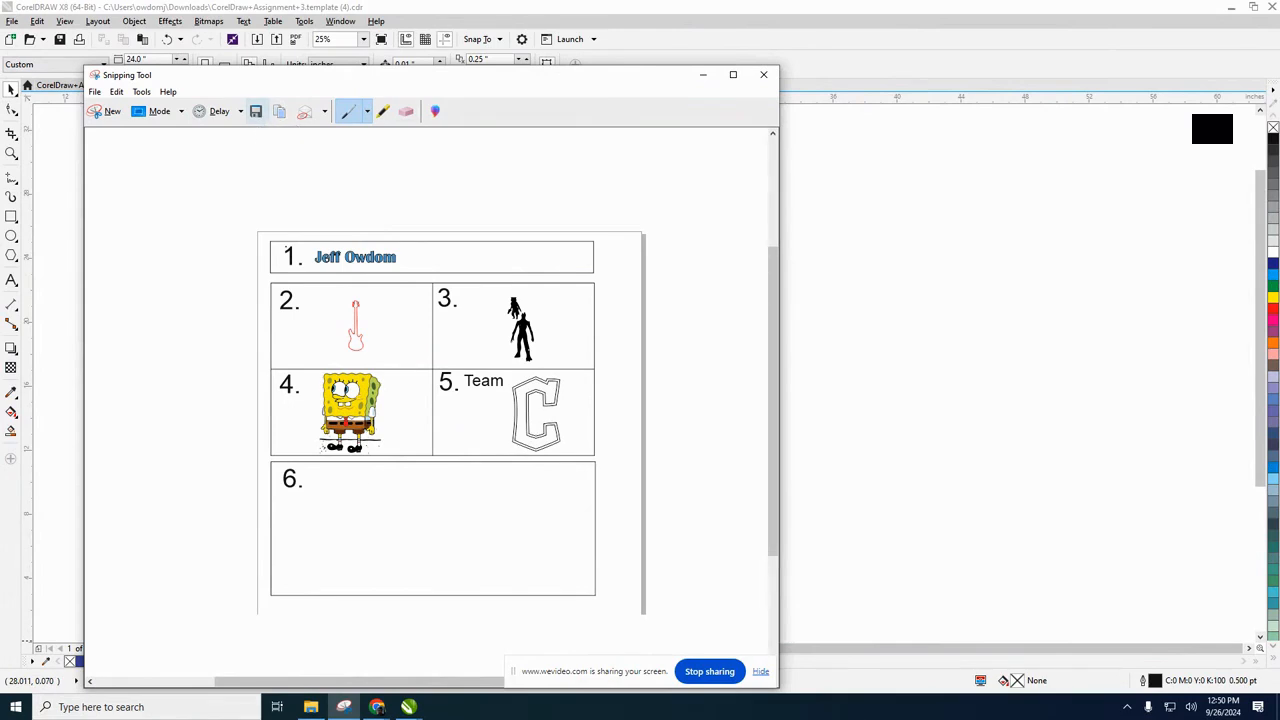